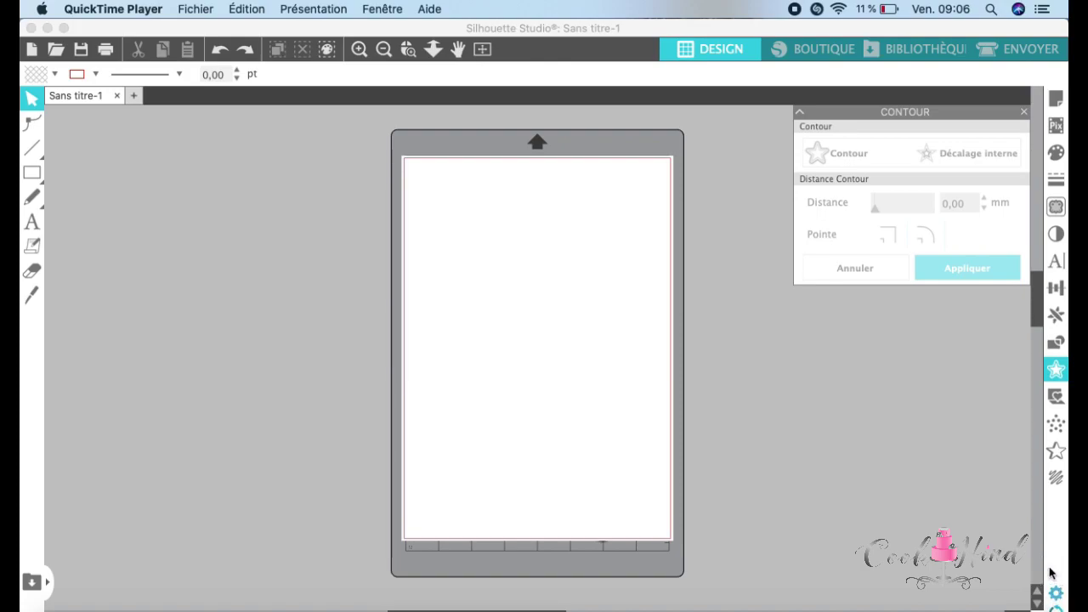
Step: Enable Autotrace for PNG files in the import preferences and apply the setting
left_click(1057, 597)
left_click(1057, 597)
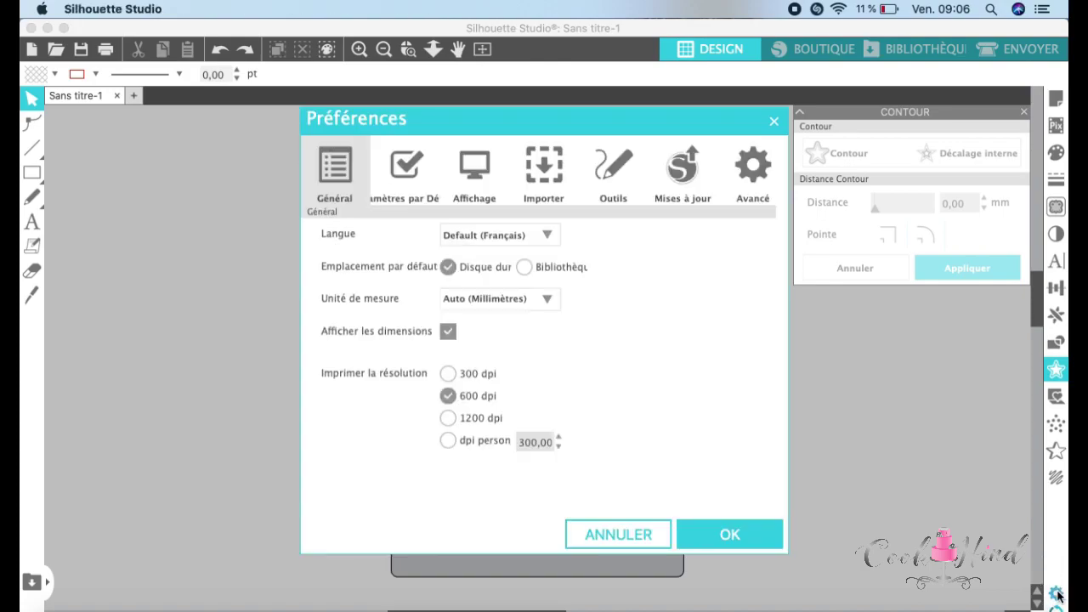
left_click(548, 174)
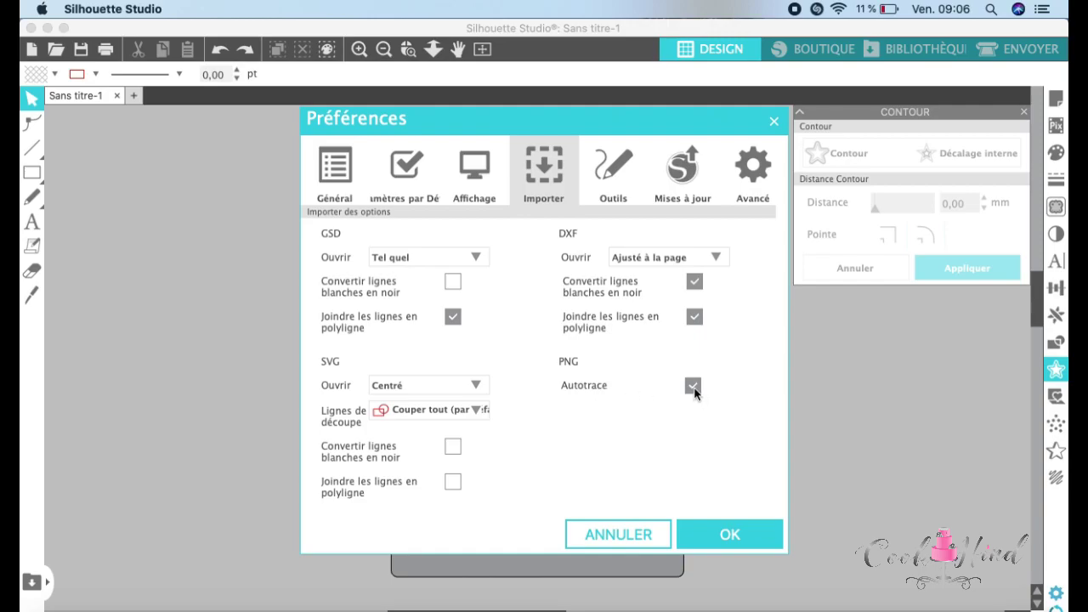
left_click(731, 537)
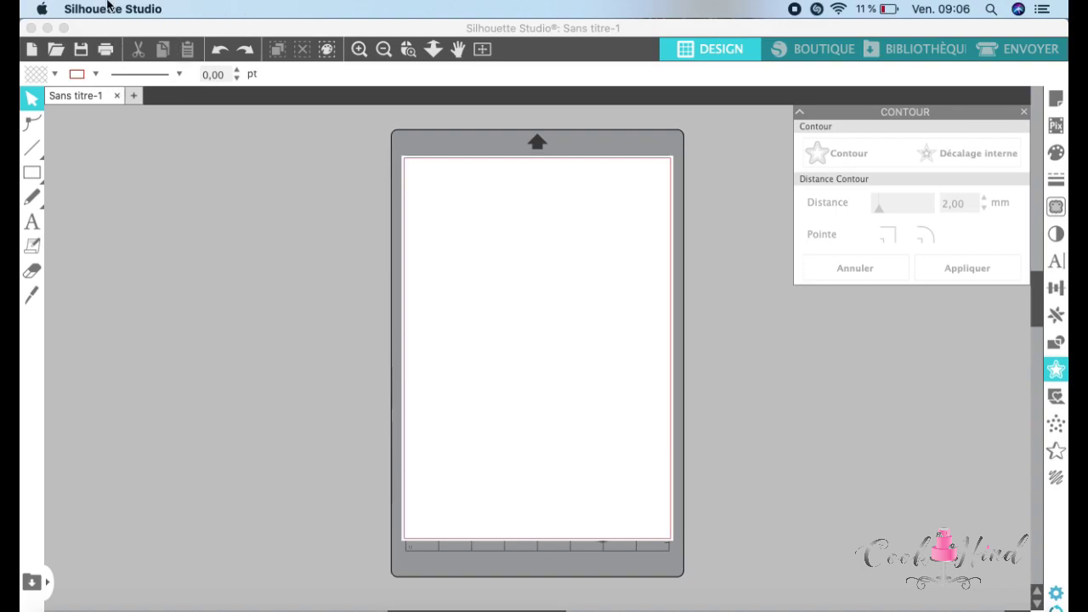
Step: Merge the image sapin.png into the blank design page
left_click(115, 25)
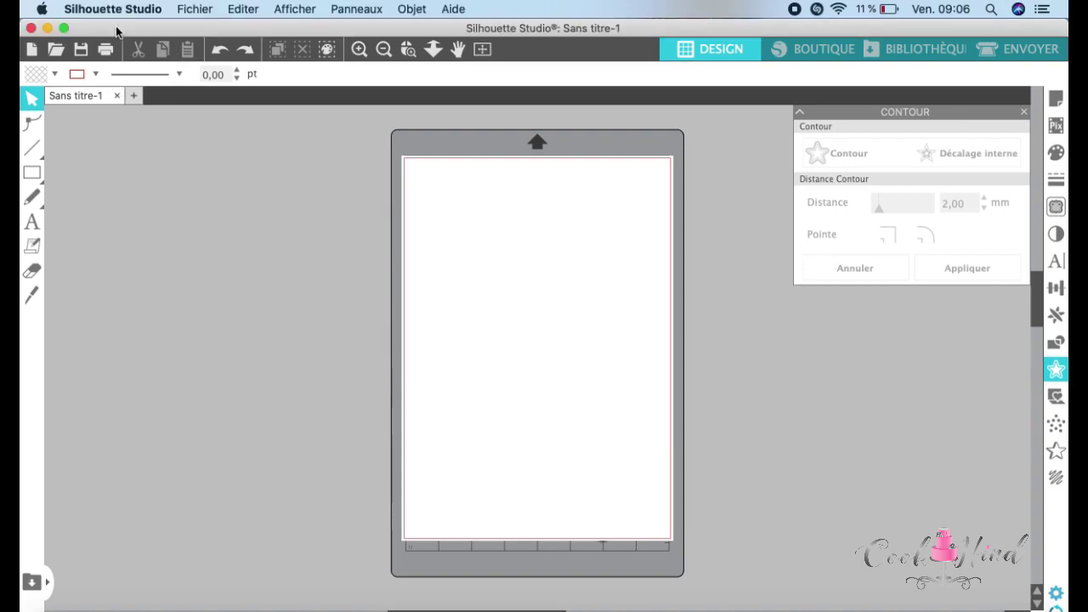
left_click(208, 10)
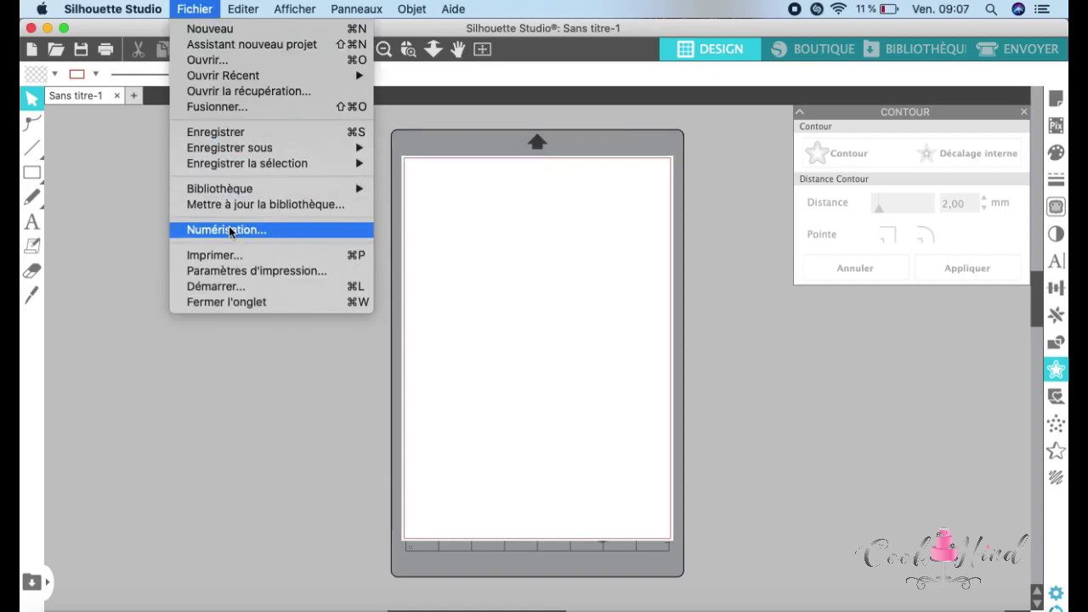
left_click(223, 107)
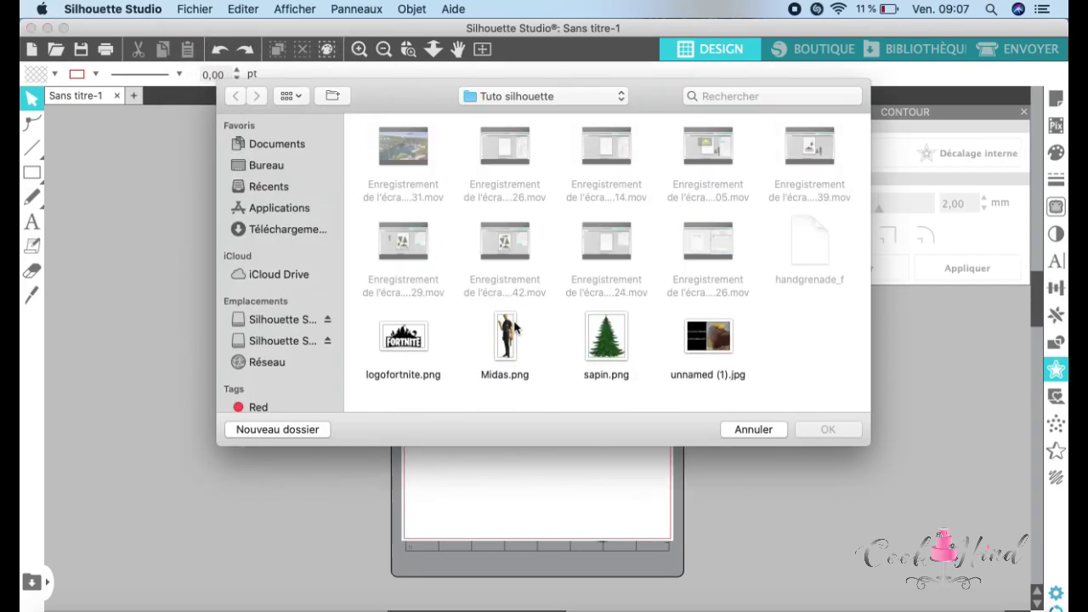
left_click(605, 357)
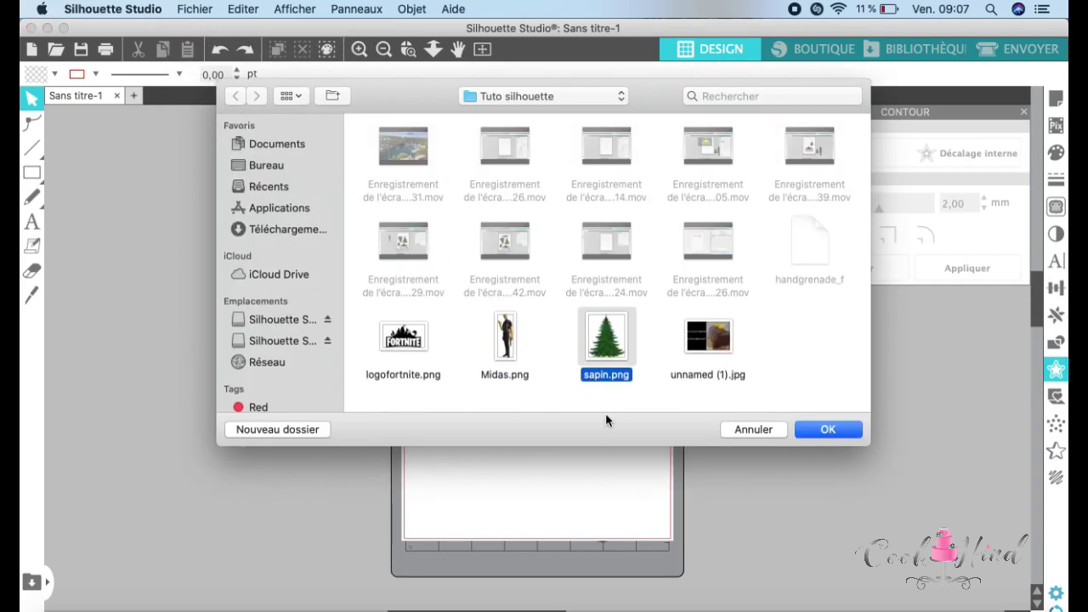
left_click(849, 434)
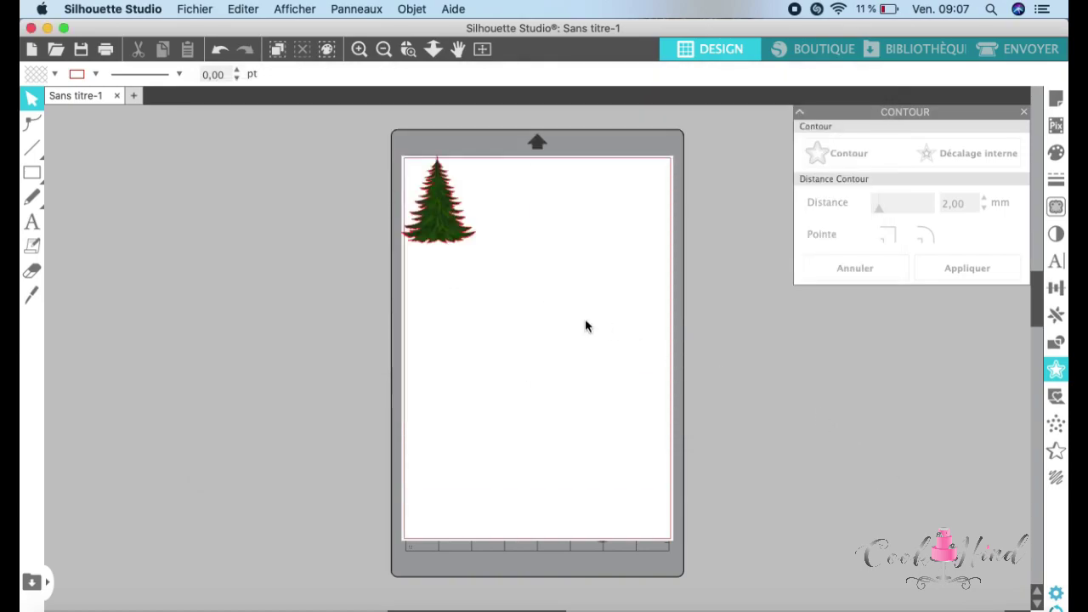
Step: Move the imported tree toward the middle of the page and scale it to about 103 mm wide by 121 mm high
left_click_drag(448, 254, 513, 347)
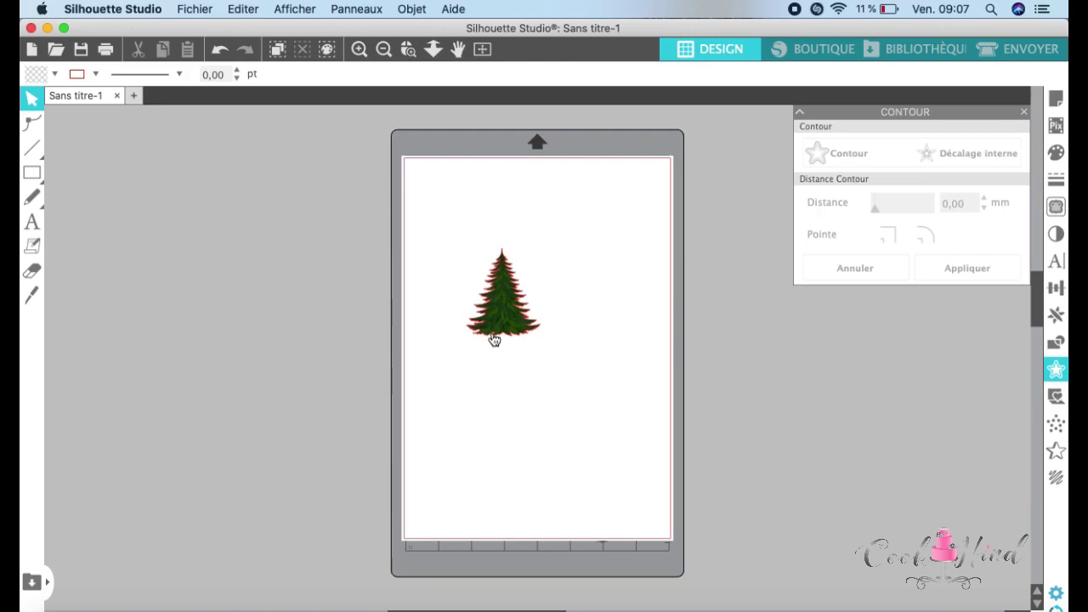
left_click_drag(496, 309, 491, 313)
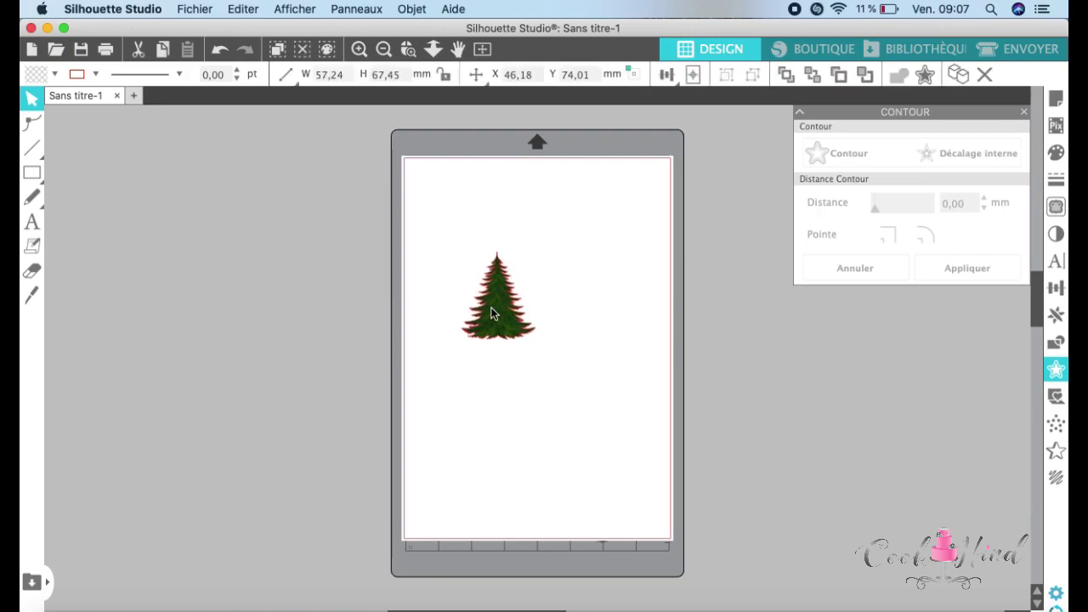
key("Escape")
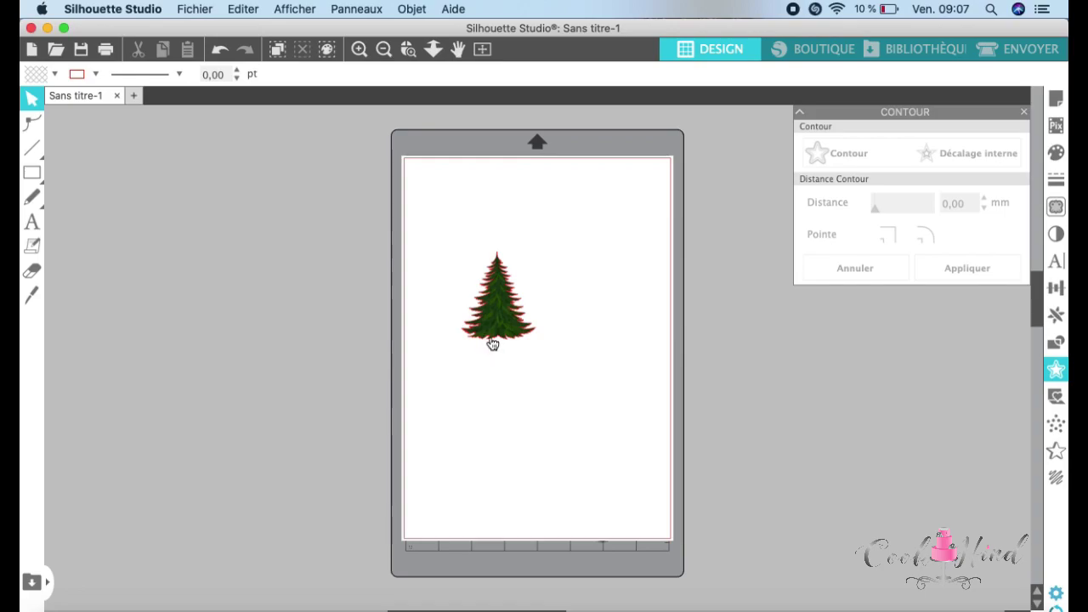
left_click(509, 333)
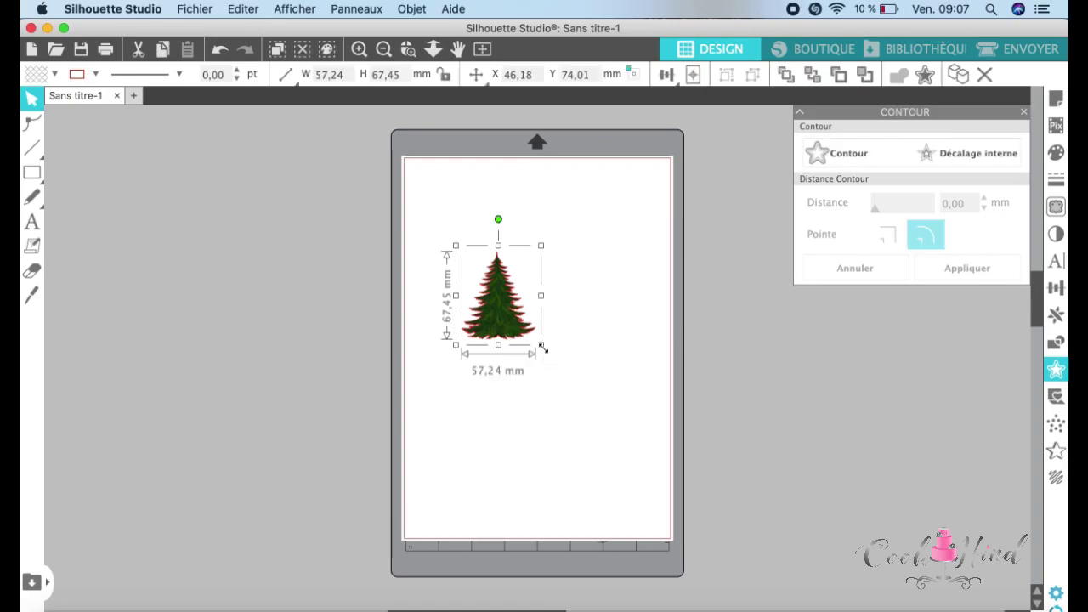
left_click_drag(540, 346, 711, 523)
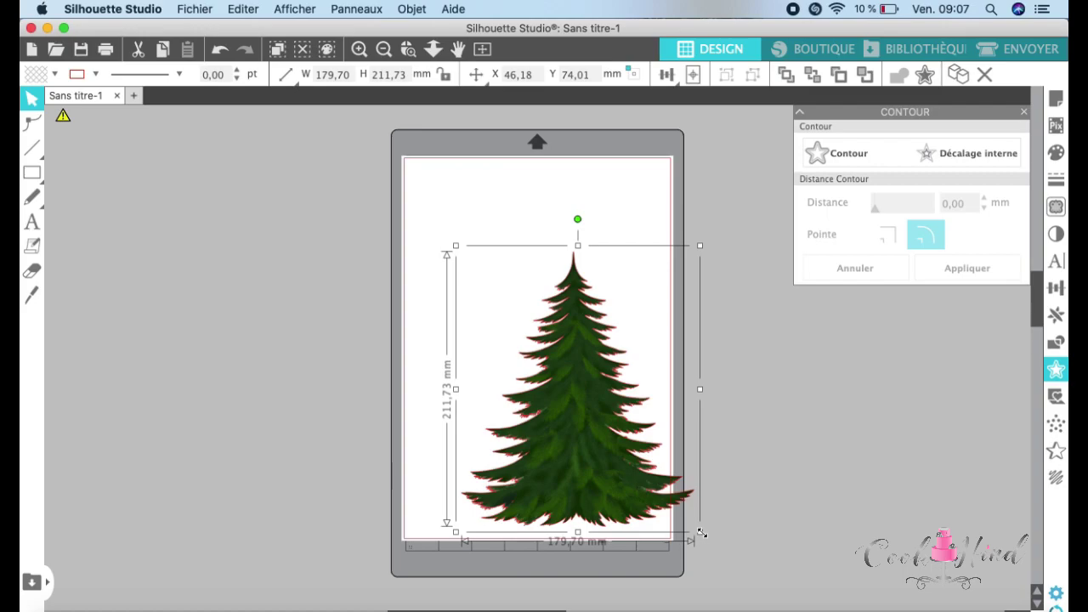
left_click_drag(701, 532, 616, 410)
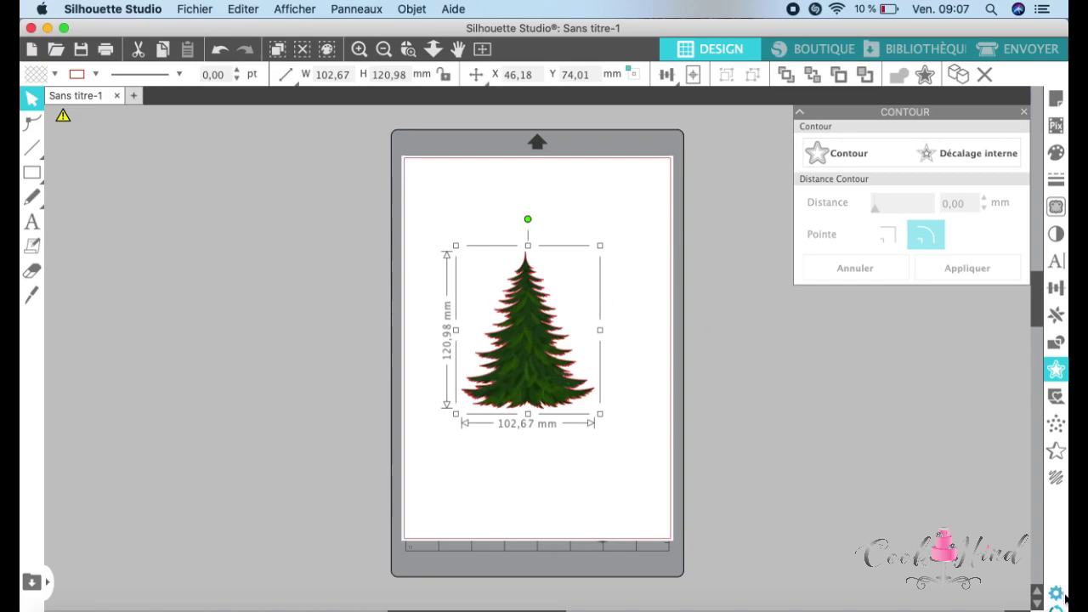
Step: Disable Autotrace for PNG files in the import preferences and apply the change
left_click(1059, 595)
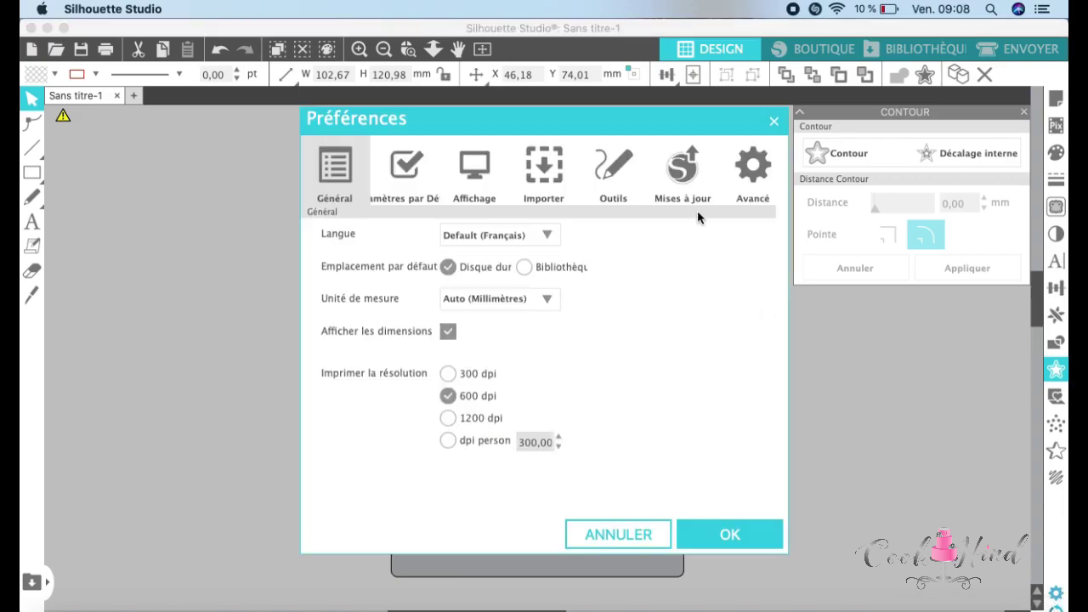
left_click(564, 181)
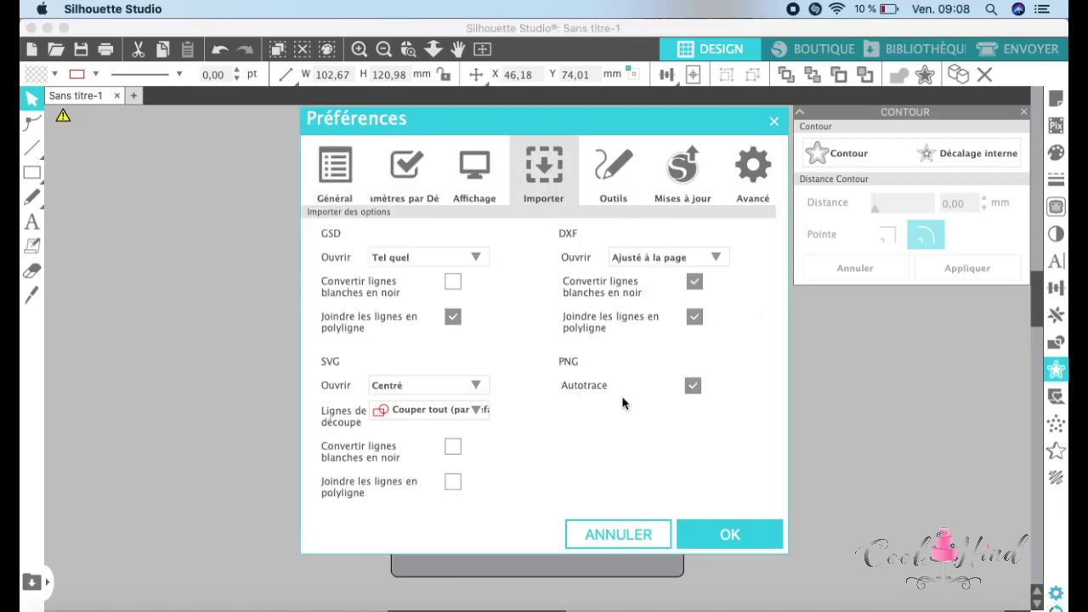
left_click(693, 386)
left_click(736, 535)
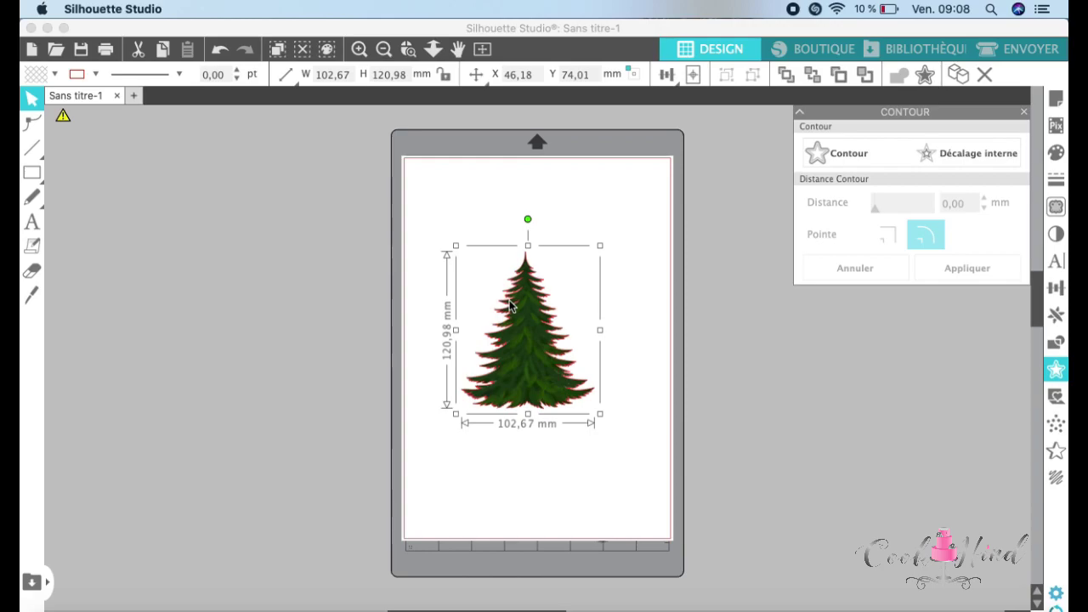
Step: Merge a second copy of sapin.png into the design alongside the existing tree
left_click(155, 153)
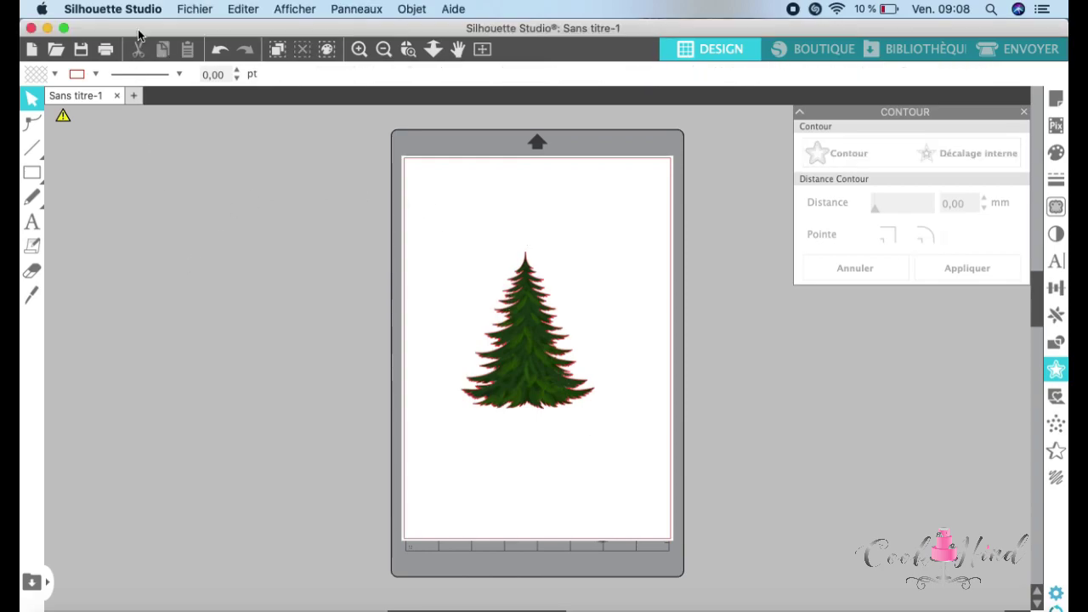
left_click(200, 10)
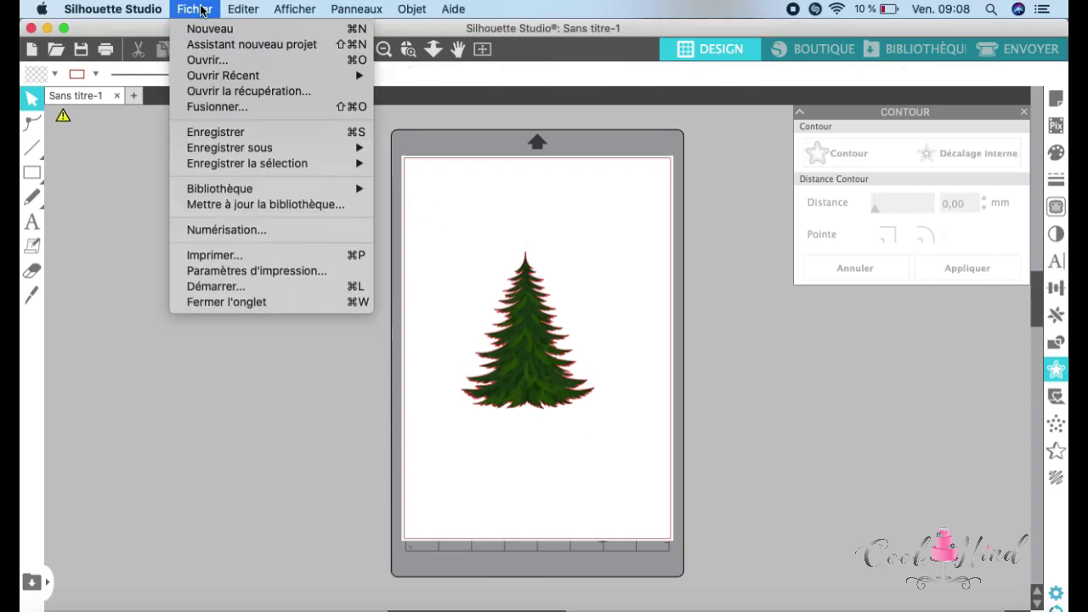
left_click(217, 107)
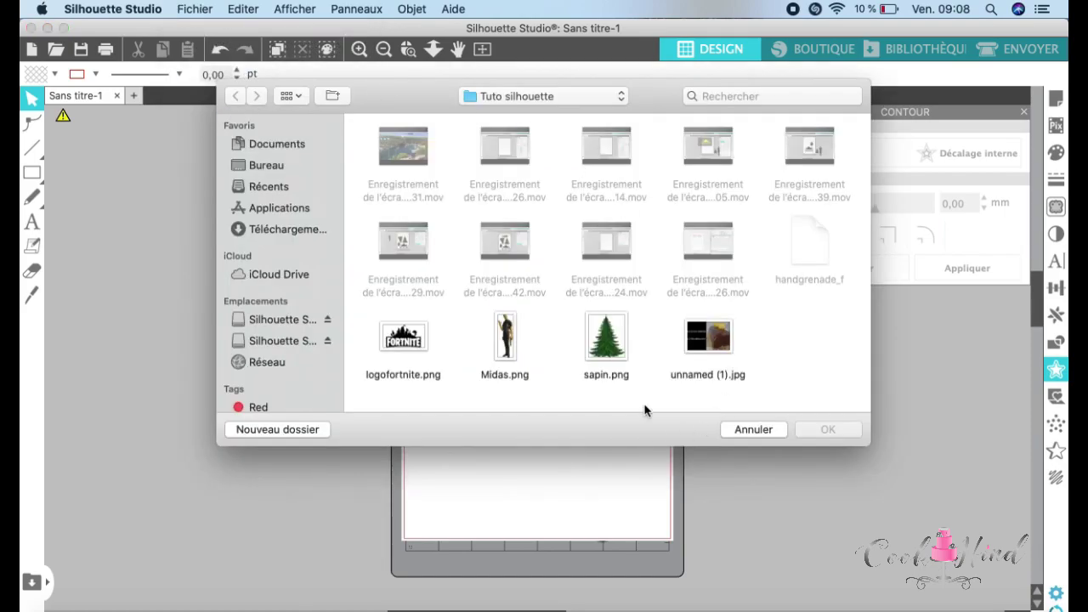
left_click(620, 358)
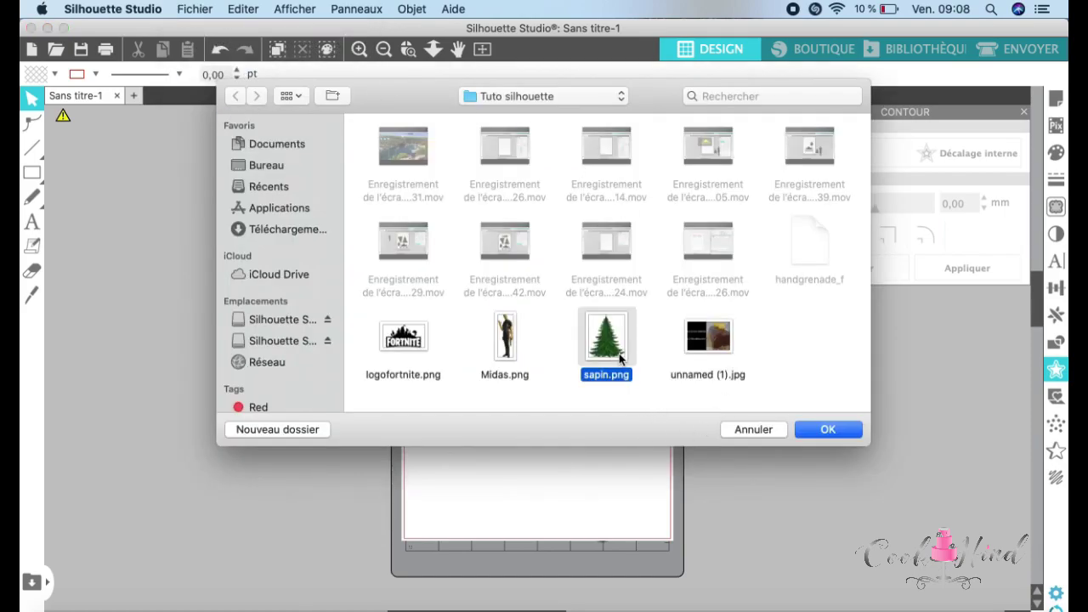
left_click(828, 431)
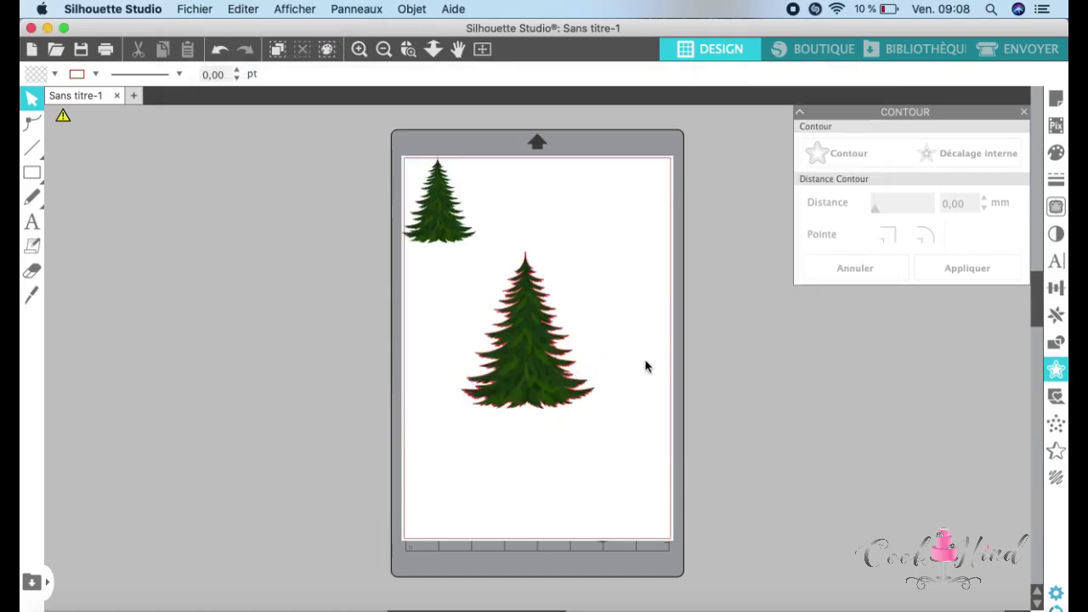
Step: Move the new untraced tree off the page's left side and enlarge it to about 108 mm wide by 127 mm high
left_click_drag(437, 222, 233, 353)
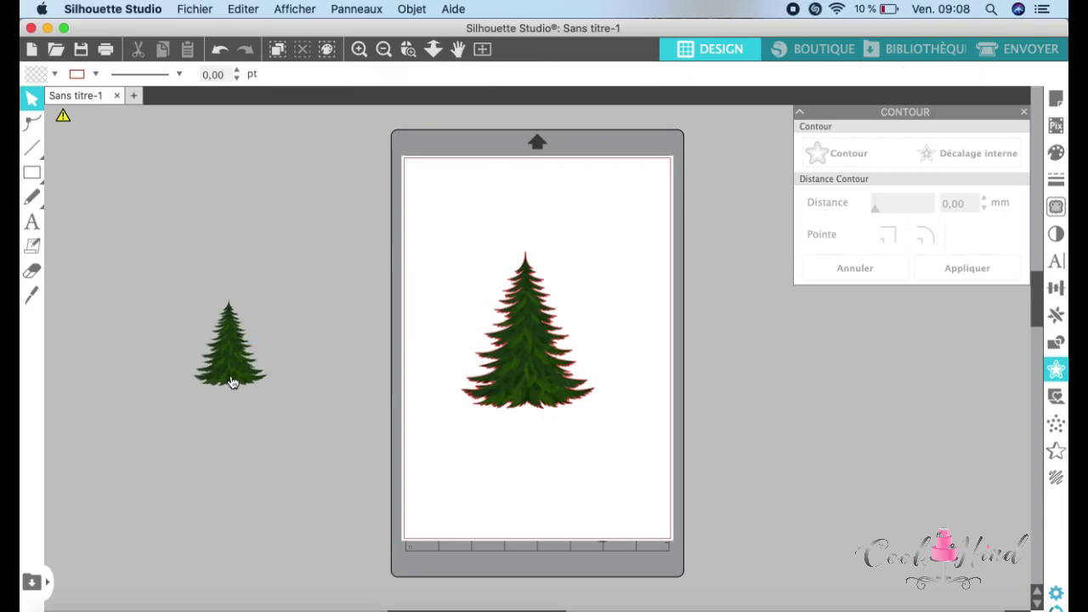
left_click(233, 353)
left_click_drag(274, 397, 339, 469)
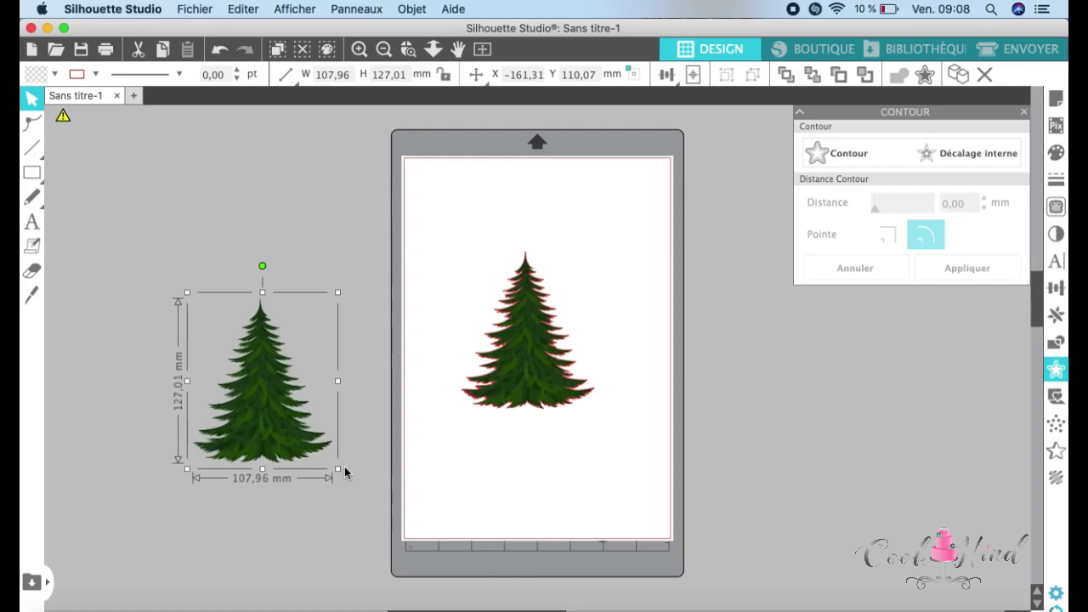
Step: Select a trace area around the tree beside the page and trace its outer contour
left_click(1056, 207)
left_click(950, 179)
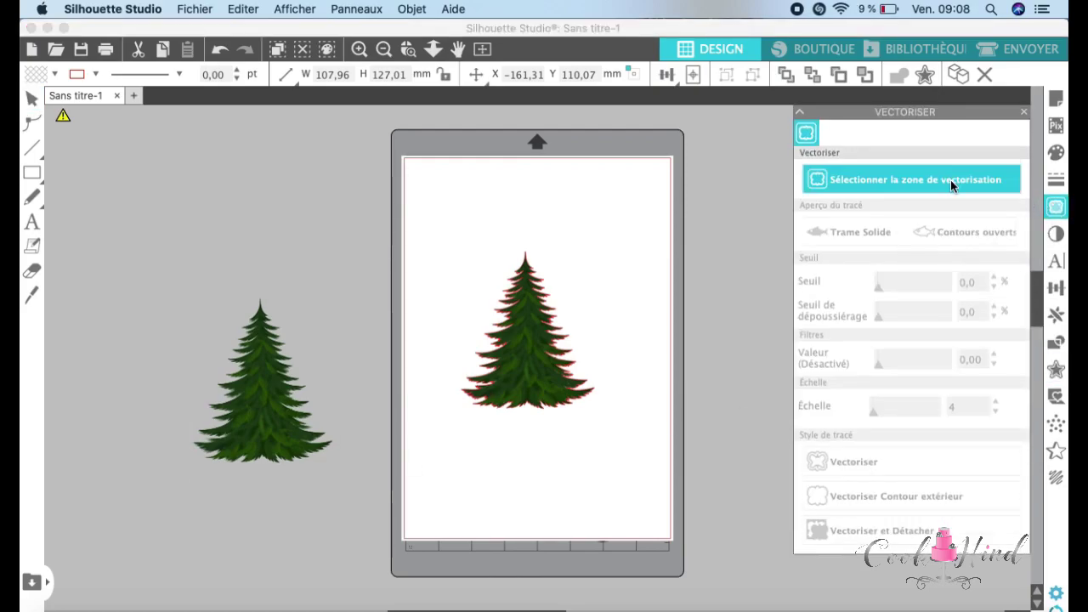
mouse_move(185, 259)
left_mouse_down()
mouse_move(250, 433)
mouse_move(328, 529)
mouse_move(352, 529)
left_mouse_up()
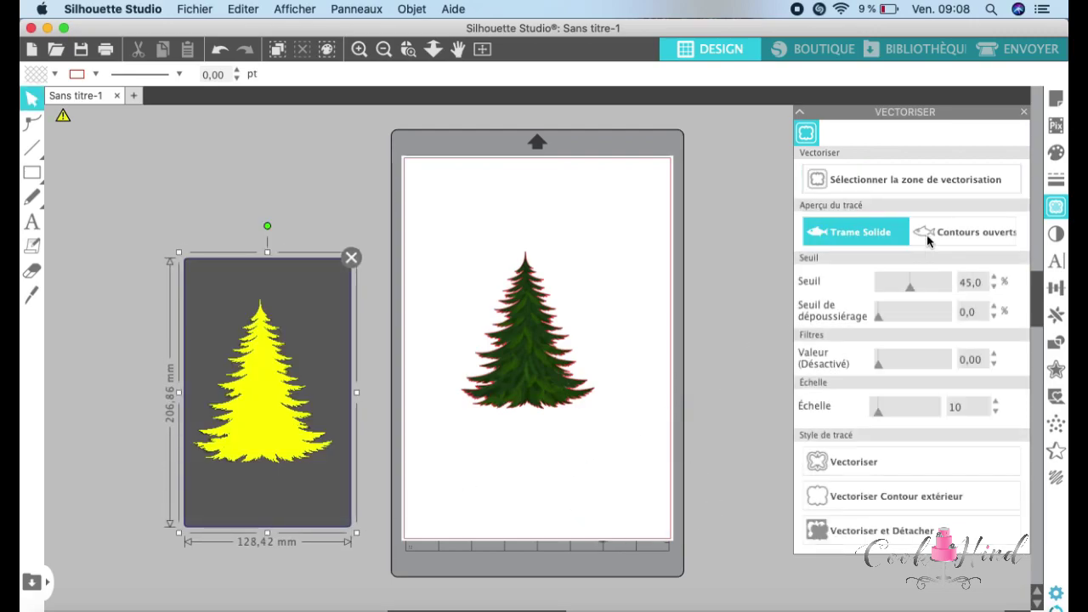
left_click(859, 497)
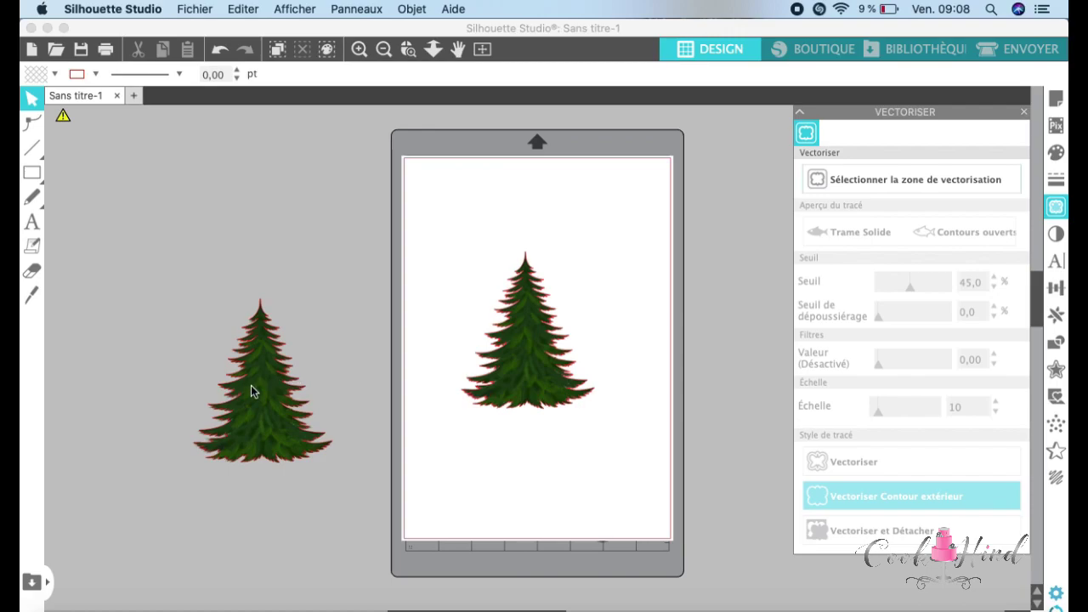
Step: Move the second tree's image off its traced outline and place it roughly back over the outline, slightly lower
left_click_drag(201, 449, 112, 479)
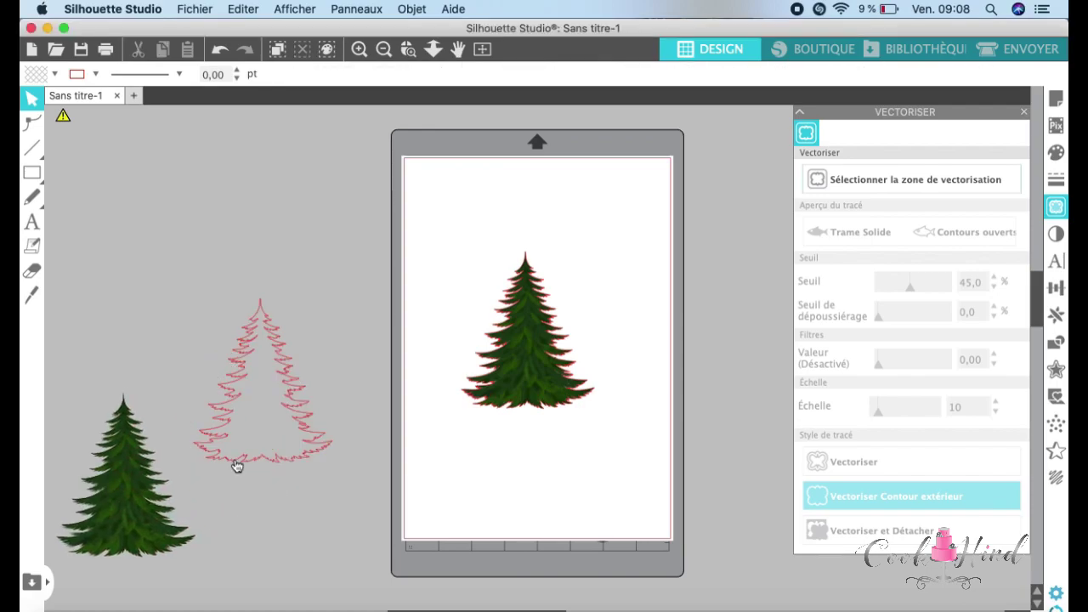
left_click(271, 458)
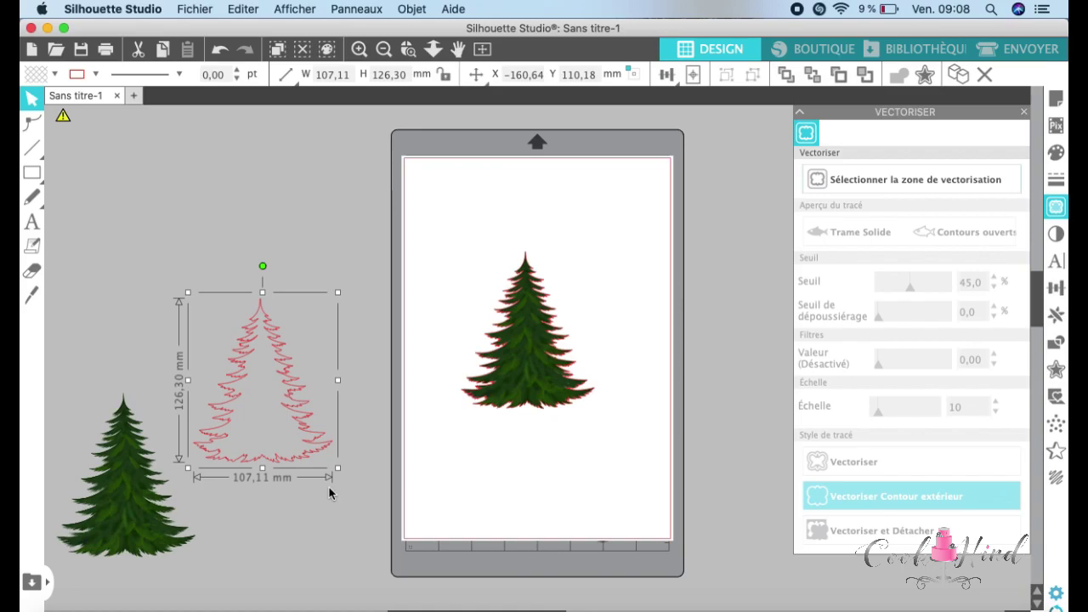
left_click_drag(152, 451, 266, 378)
key("Escape")
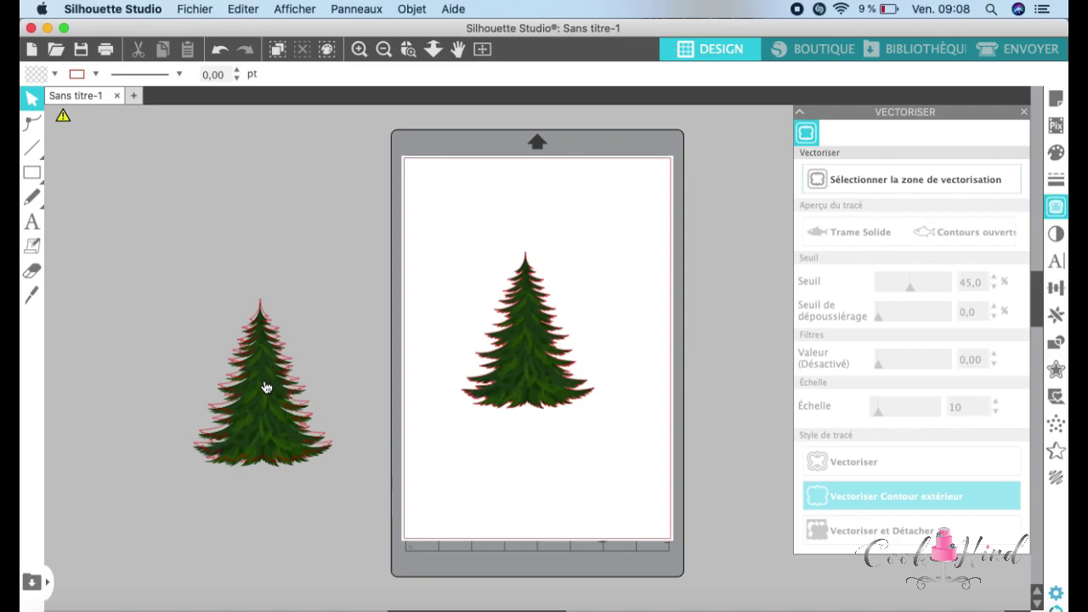
mouse_move(257, 365)
left_mouse_down()
mouse_move(256, 354)
mouse_move(259, 373)
left_mouse_up()
key("Escape")
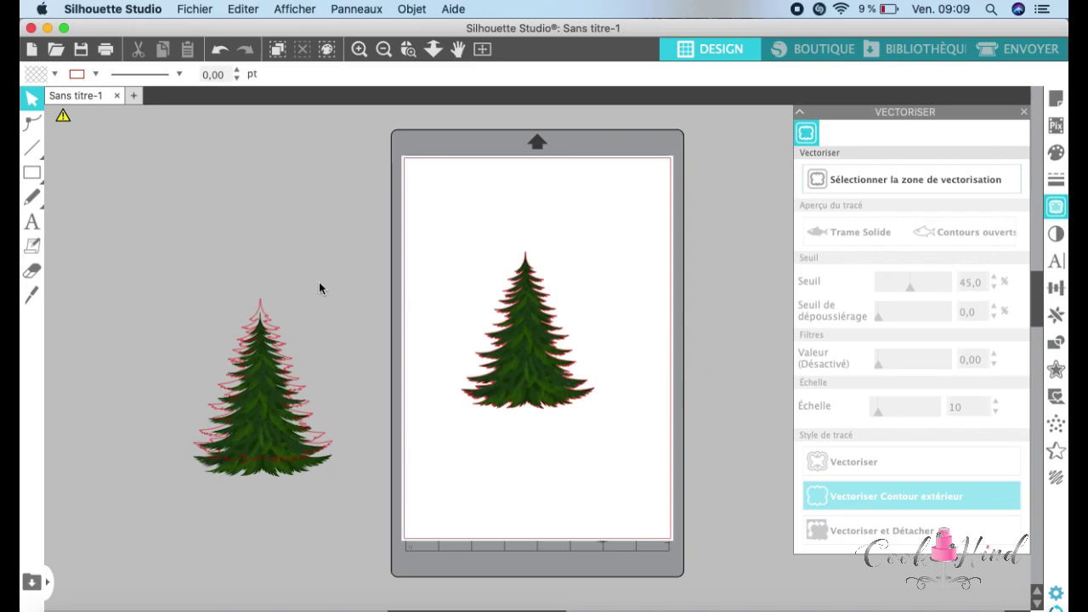
Step: Select the second tree's image together with its outline and align them vertically on their centres with the Transform options
left_click_drag(100, 247, 364, 534)
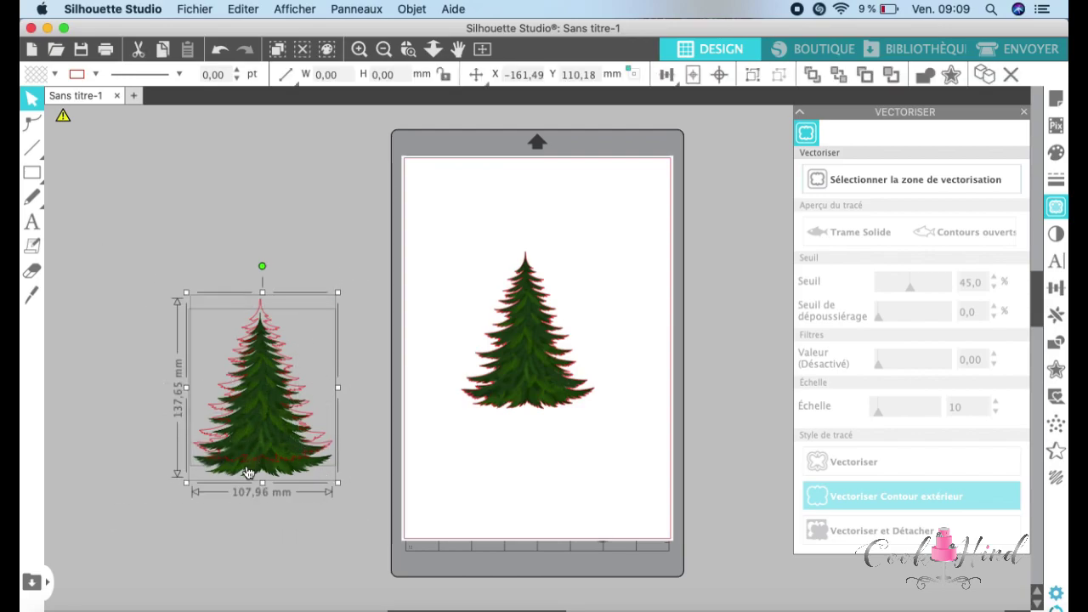
left_click(1026, 113)
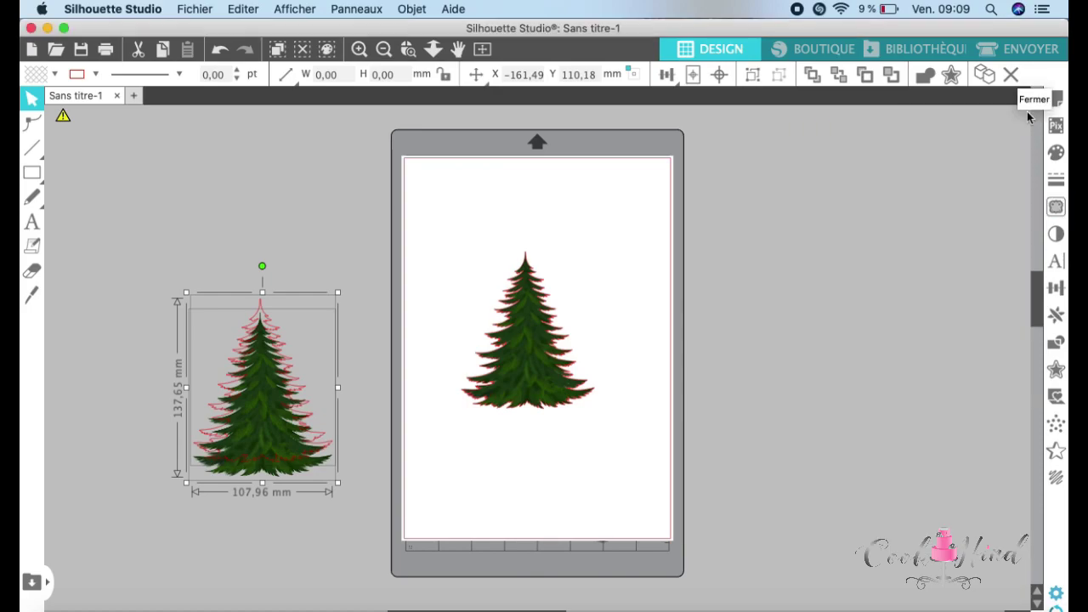
left_click(1056, 290)
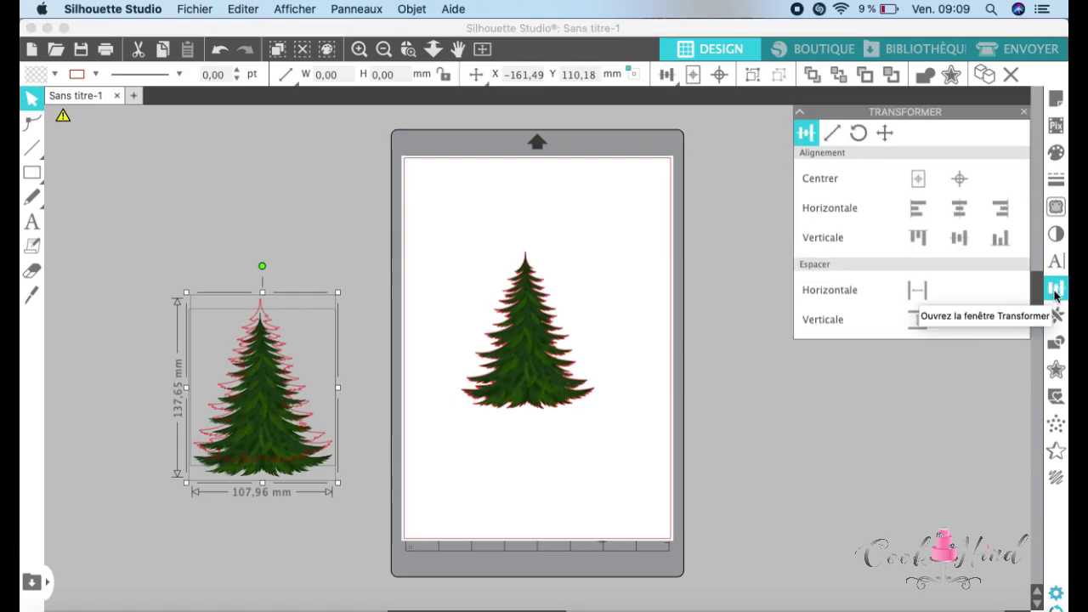
left_click(964, 244)
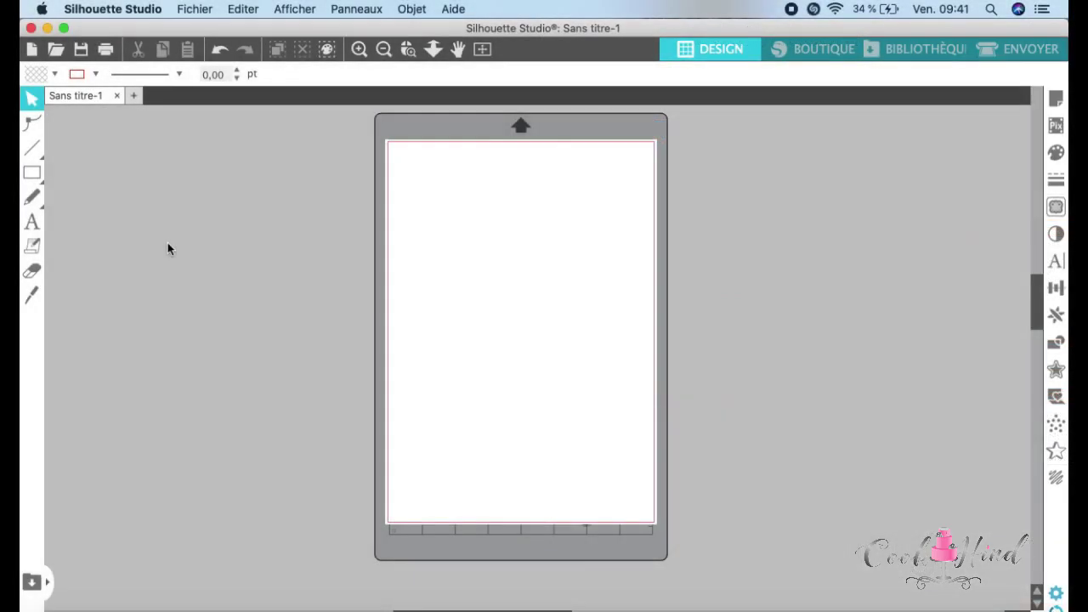
Step: Add a text object with a first name in capital letters on the upper part of the page
left_click(32, 224)
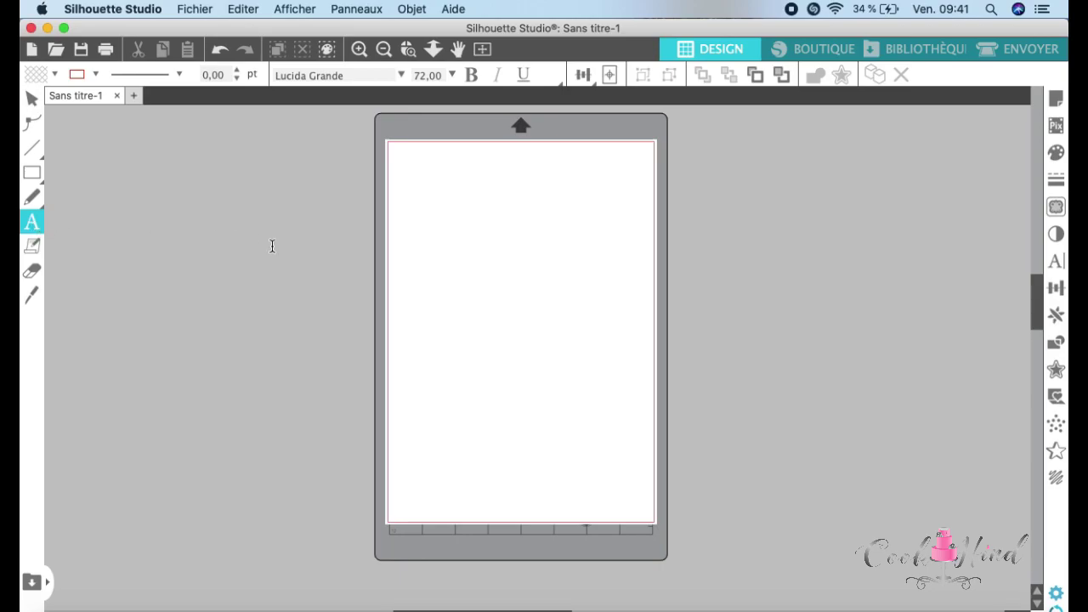
left_click(448, 276)
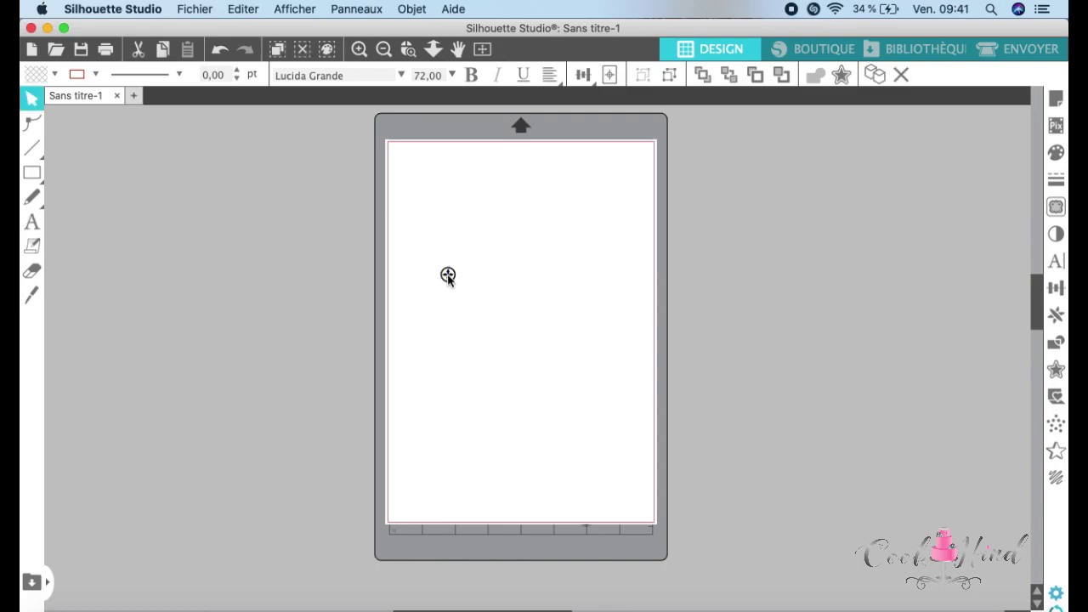
type("IAHI")
type("D")
left_click(524, 374)
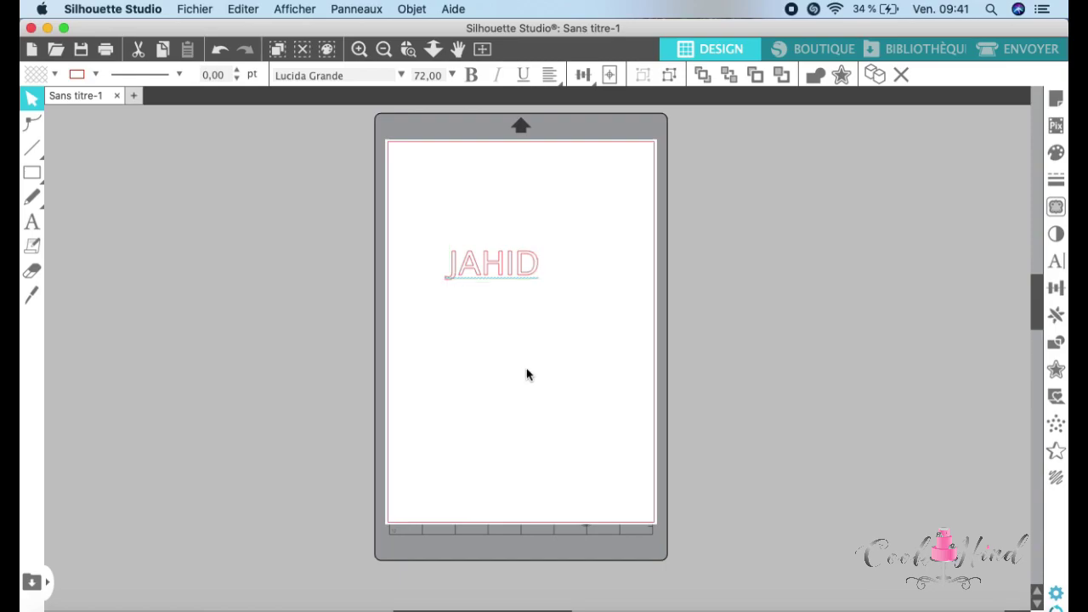
Step: Set both the line colour and the fill colour of the name text to black
left_click(475, 273)
left_click(96, 74)
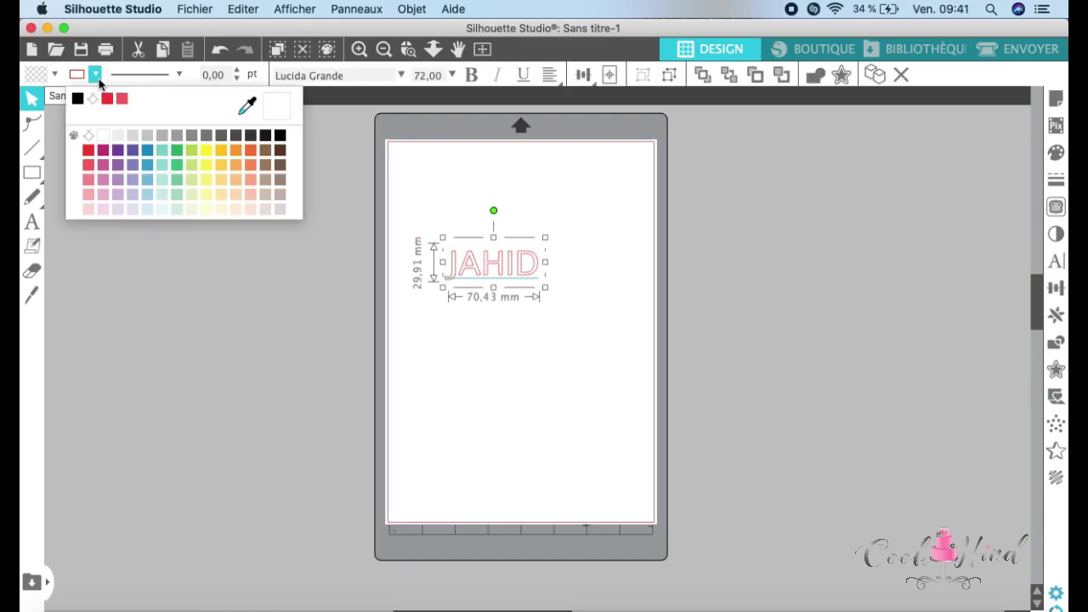
left_click(79, 99)
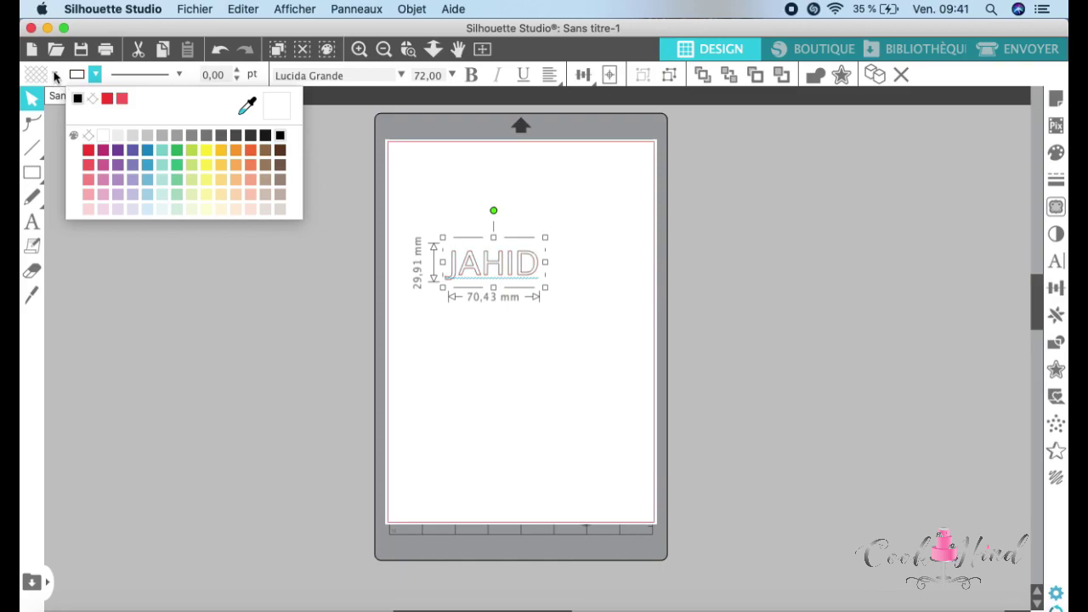
left_click(55, 76)
left_click(55, 76)
left_click(37, 99)
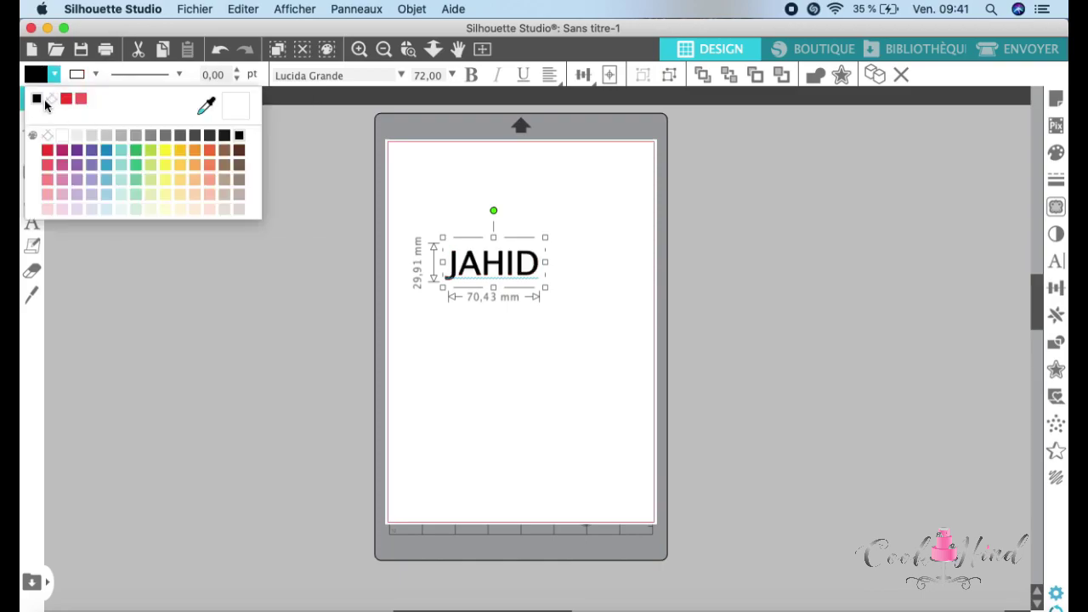
left_click(509, 388)
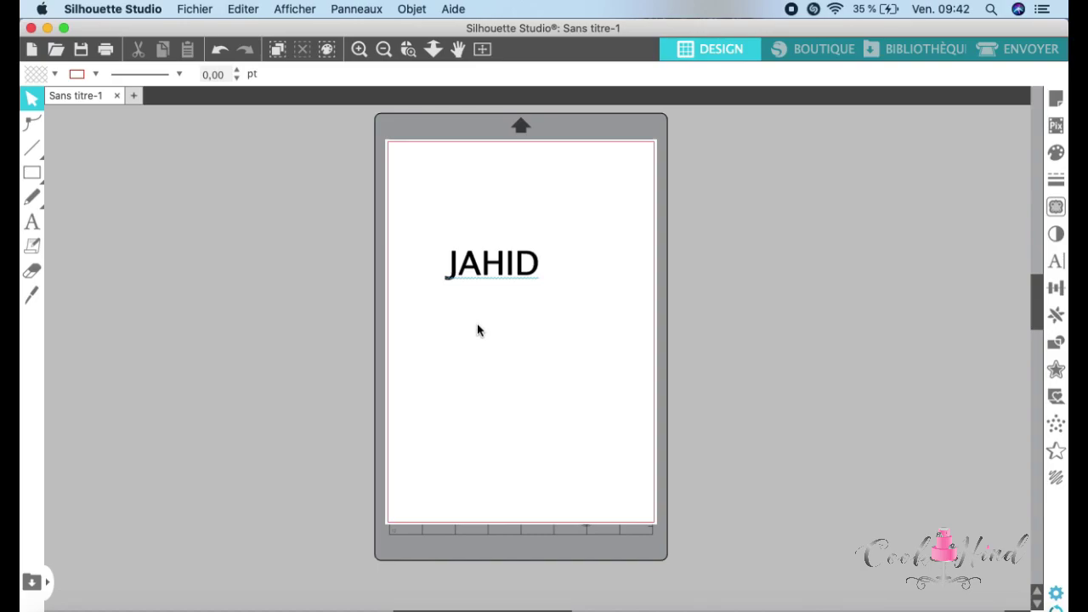
Step: Change the font of the name text to Savoye LET
left_click(466, 273)
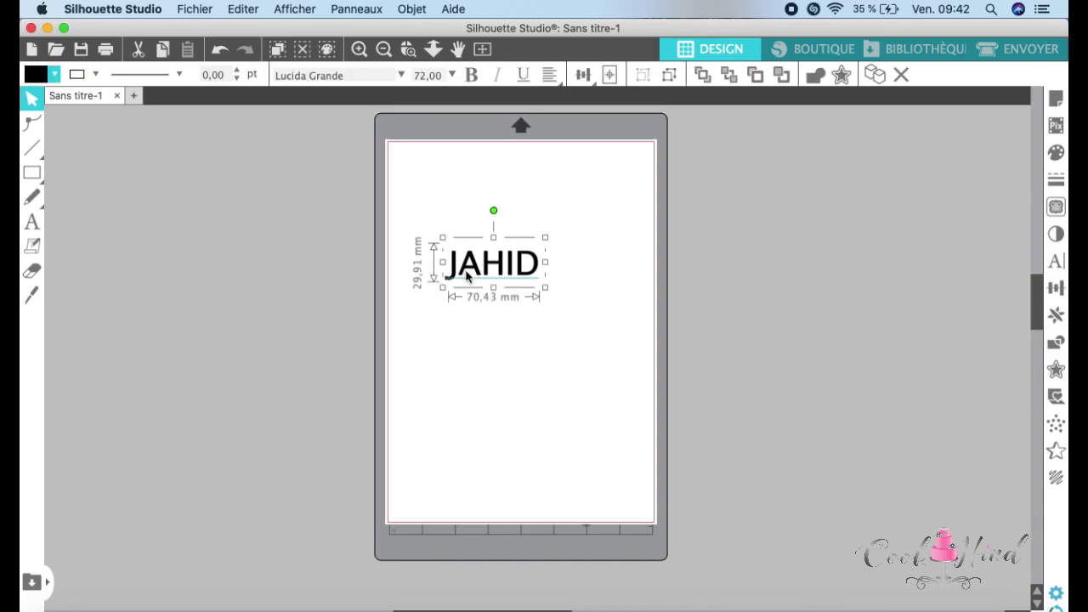
left_click(402, 76)
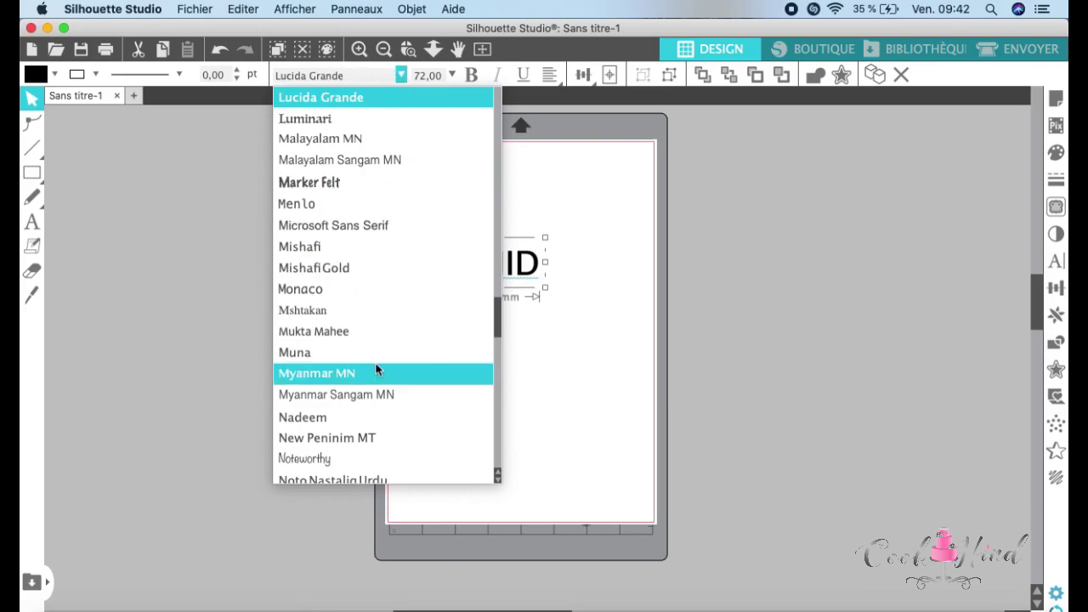
scroll(376, 368, "down", 1)
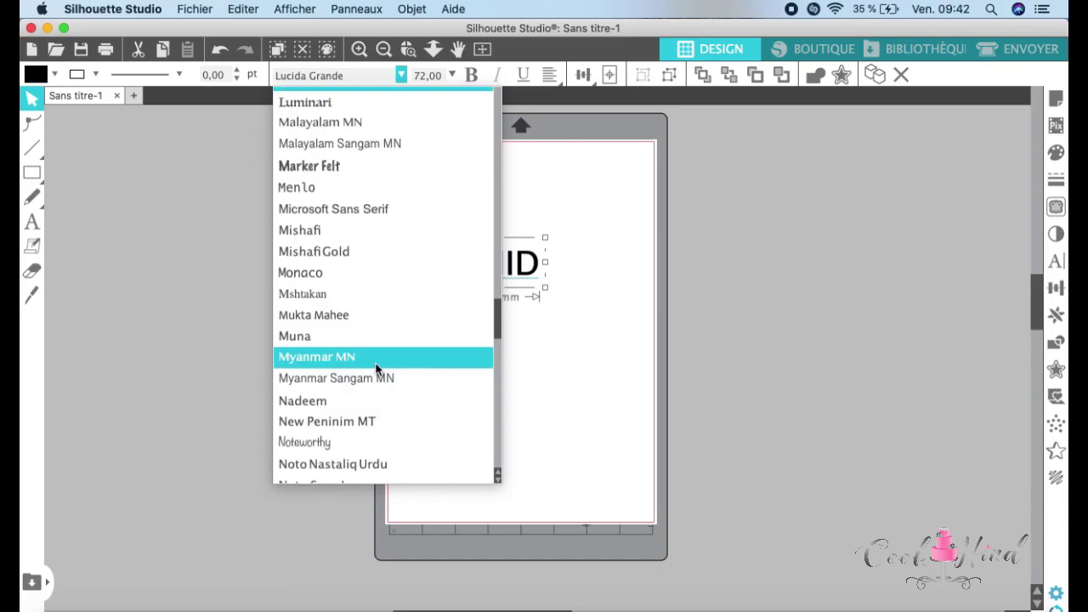
scroll(376, 368, "up", 6)
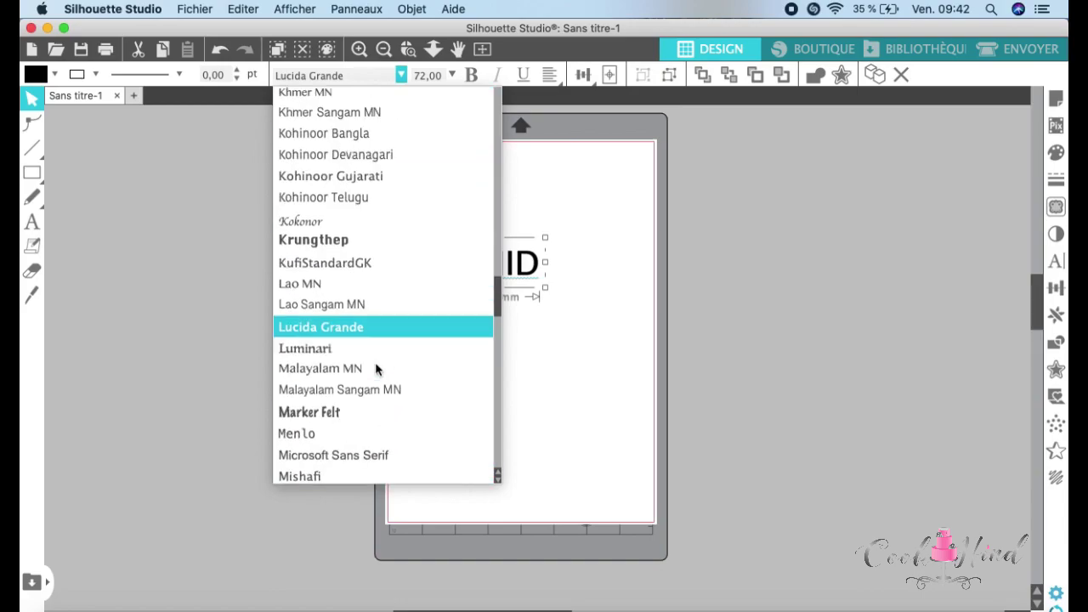
scroll(377, 368, "up", 2)
scroll(377, 368, "up", 3)
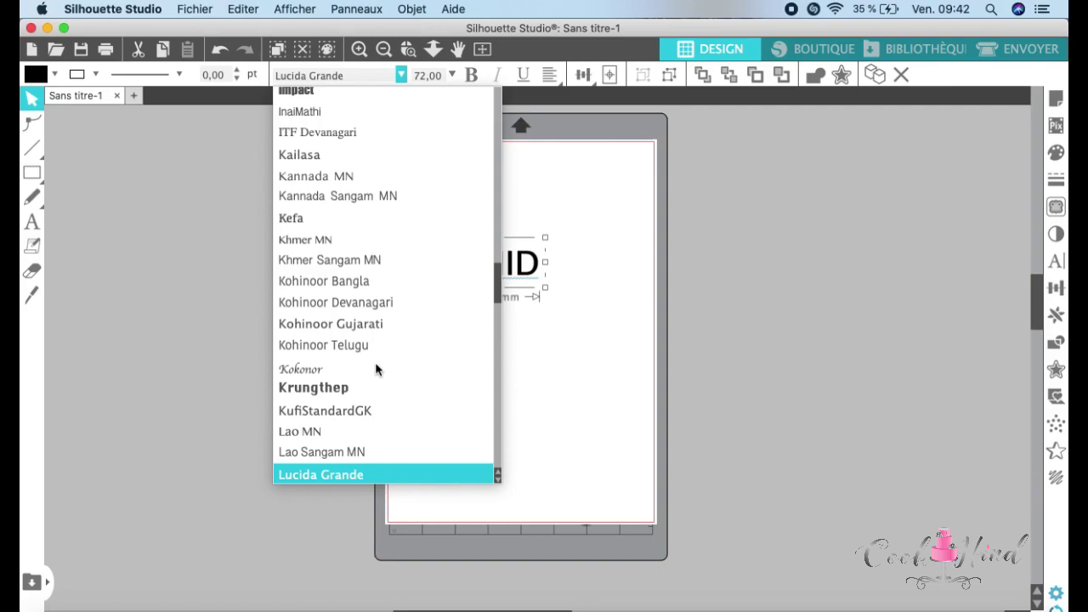
scroll(377, 368, "up", 4)
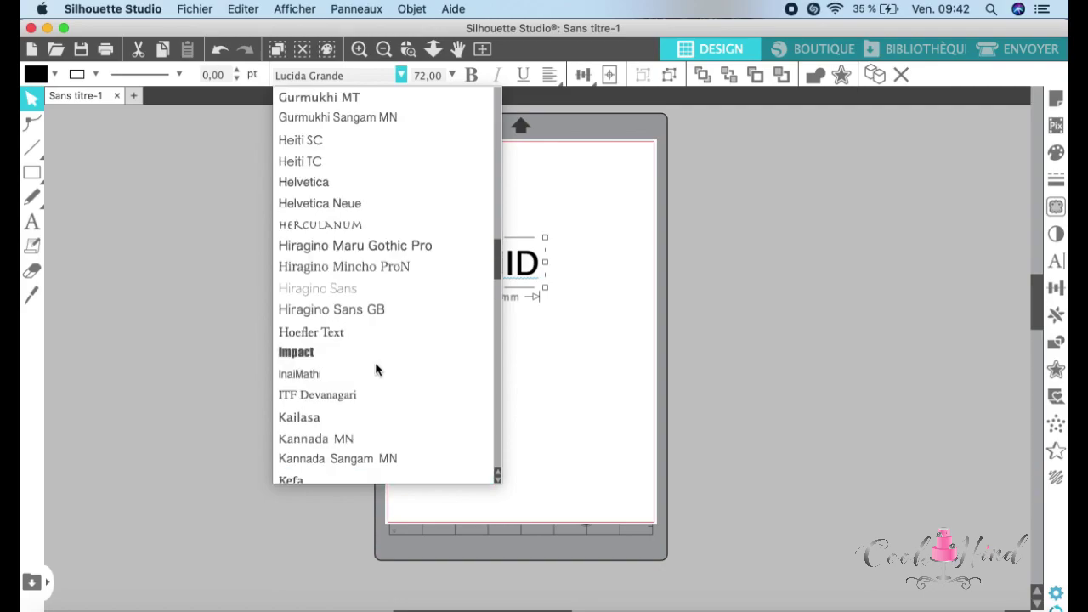
scroll(376, 368, "up", 15)
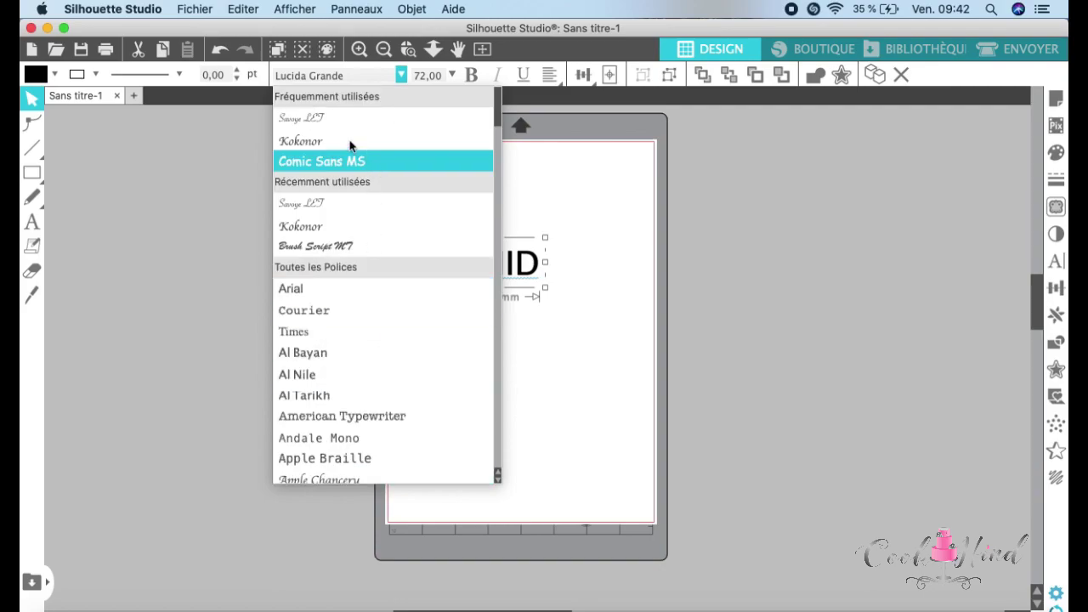
left_click(309, 121)
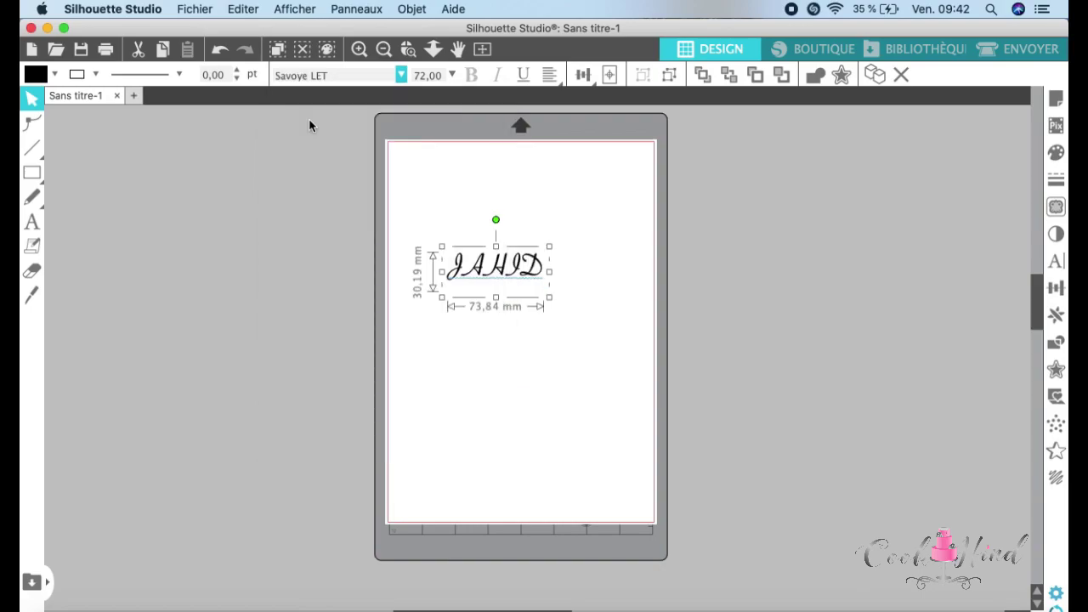
Step: Weld the letters of the name text with the Souder command
right_click(502, 269)
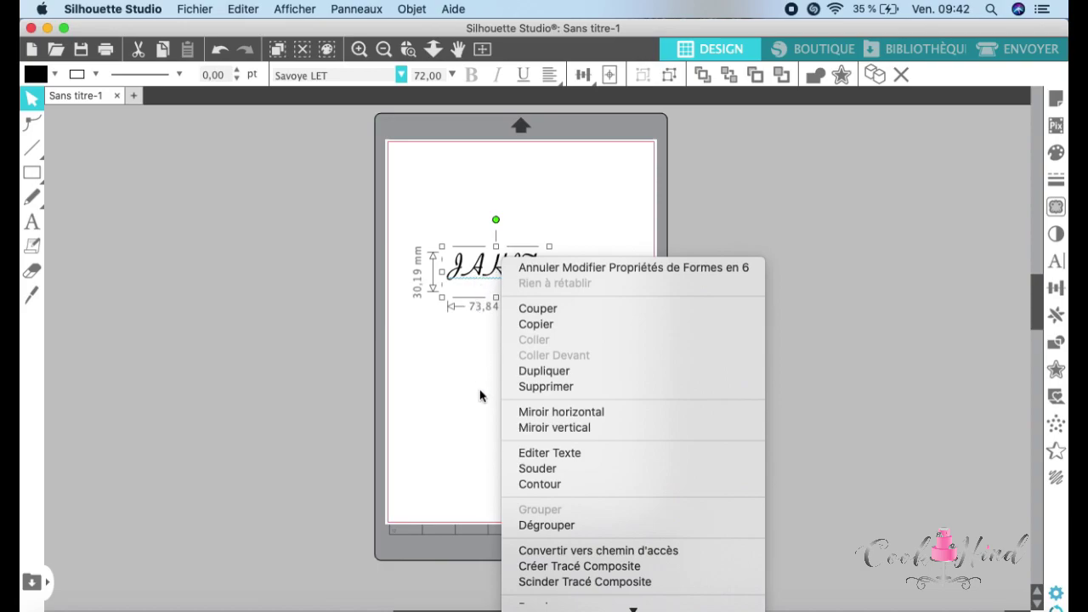
left_click(544, 469)
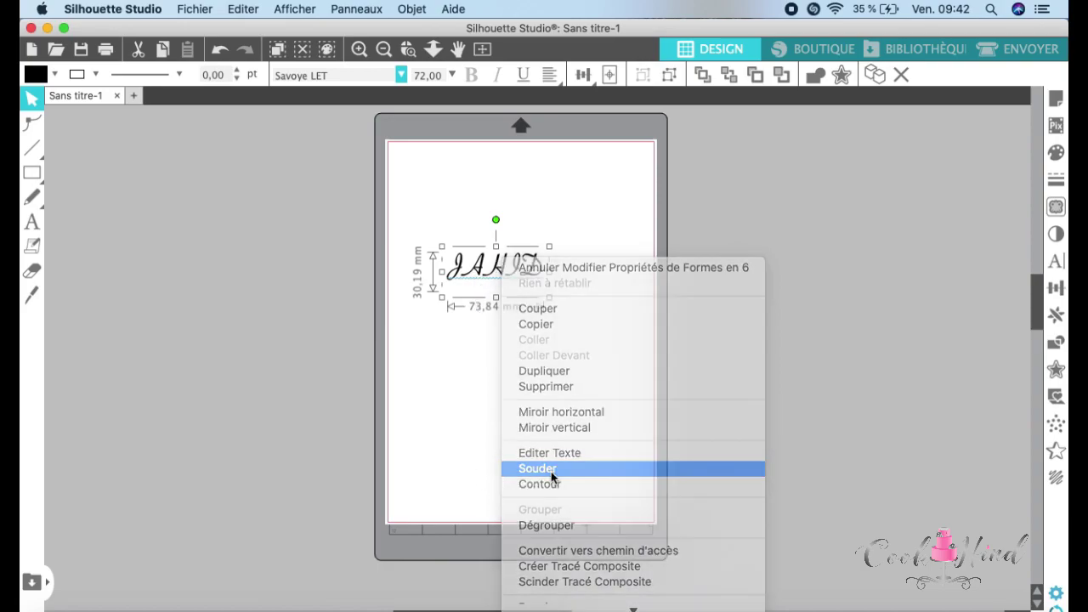
left_click(474, 377)
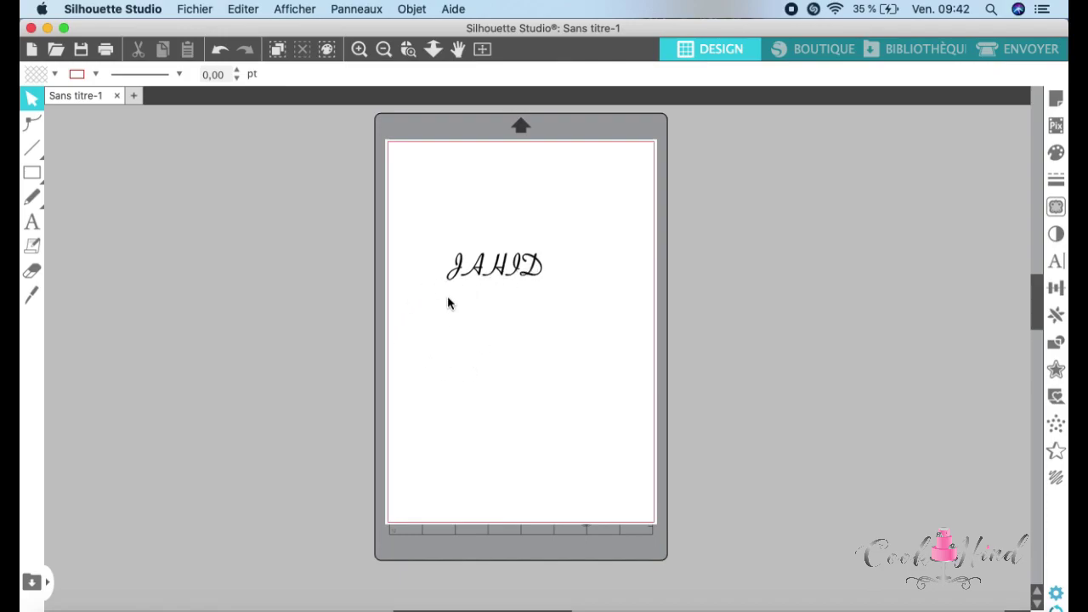
Step: Select all the welded letters and set their line thickness to 10 pt
left_click_drag(432, 307, 572, 224)
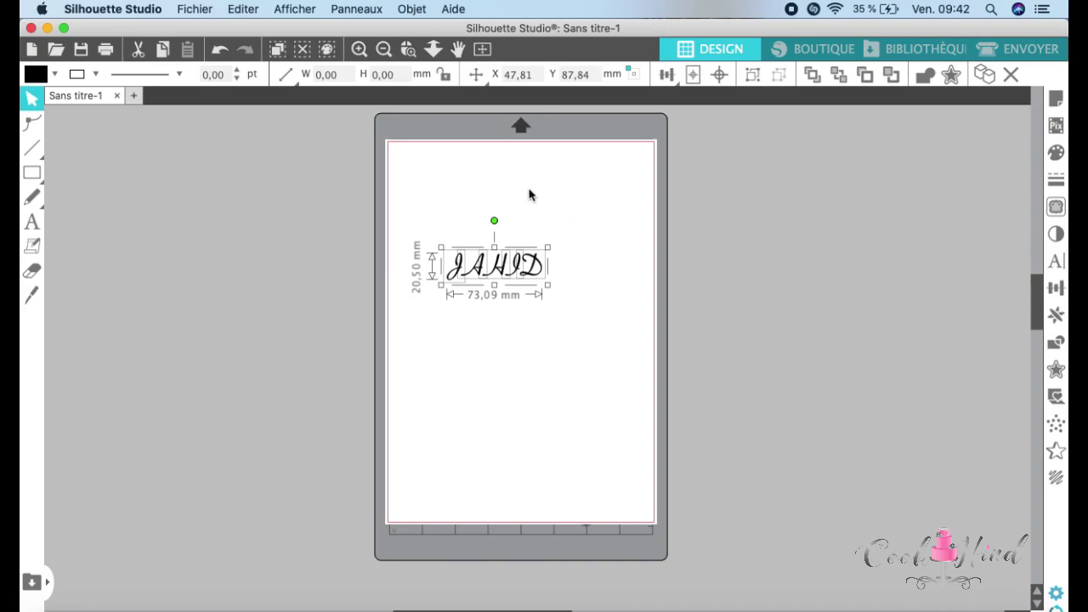
left_click(200, 75)
type("10")
key("Return")
left_click(425, 352)
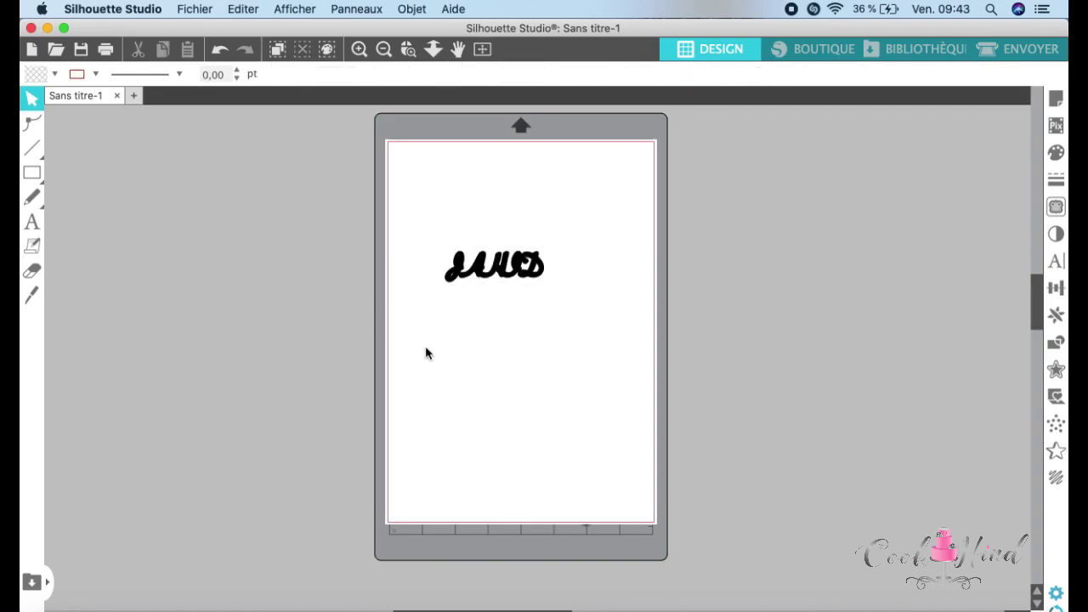
Step: Enlarge the welded letters to about 211 mm wide by 59 mm high and set their line thickness to 7 pt
left_click_drag(423, 221, 736, 439)
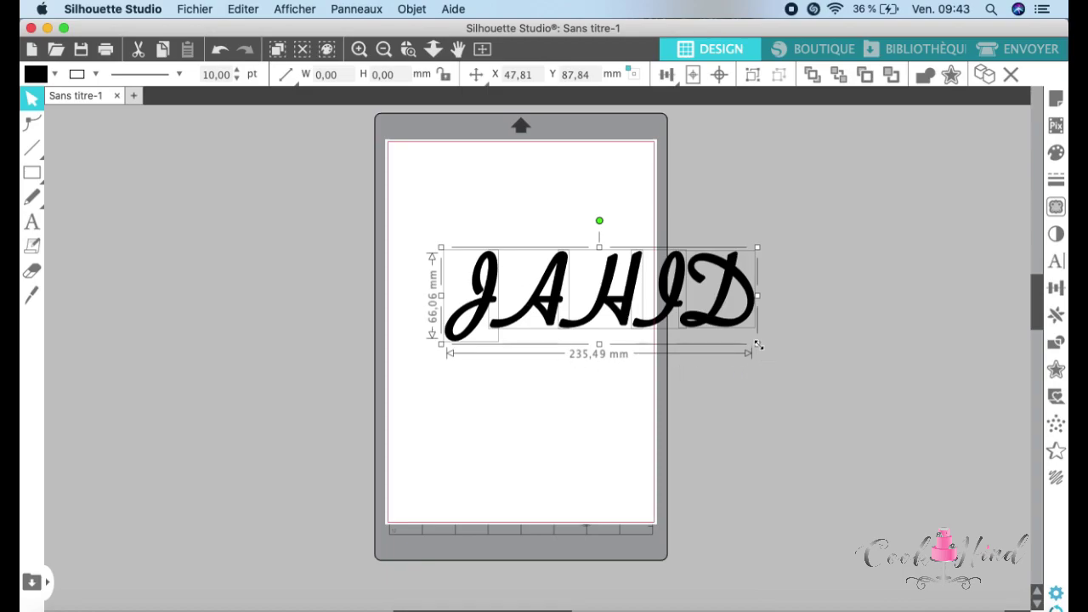
left_click(222, 74)
type("7")
key("Return")
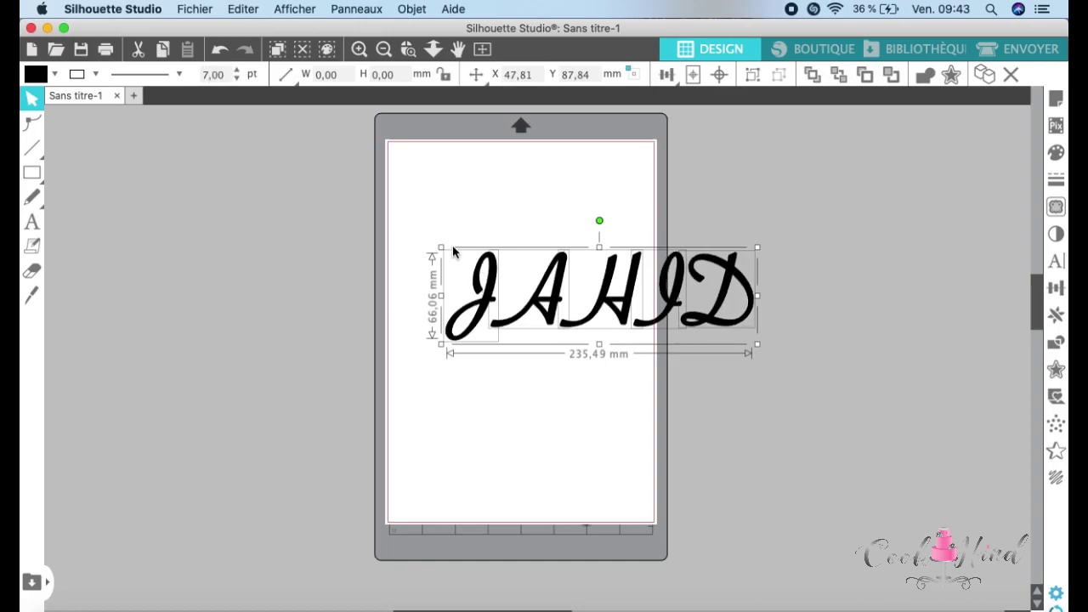
left_click_drag(442, 248, 475, 255)
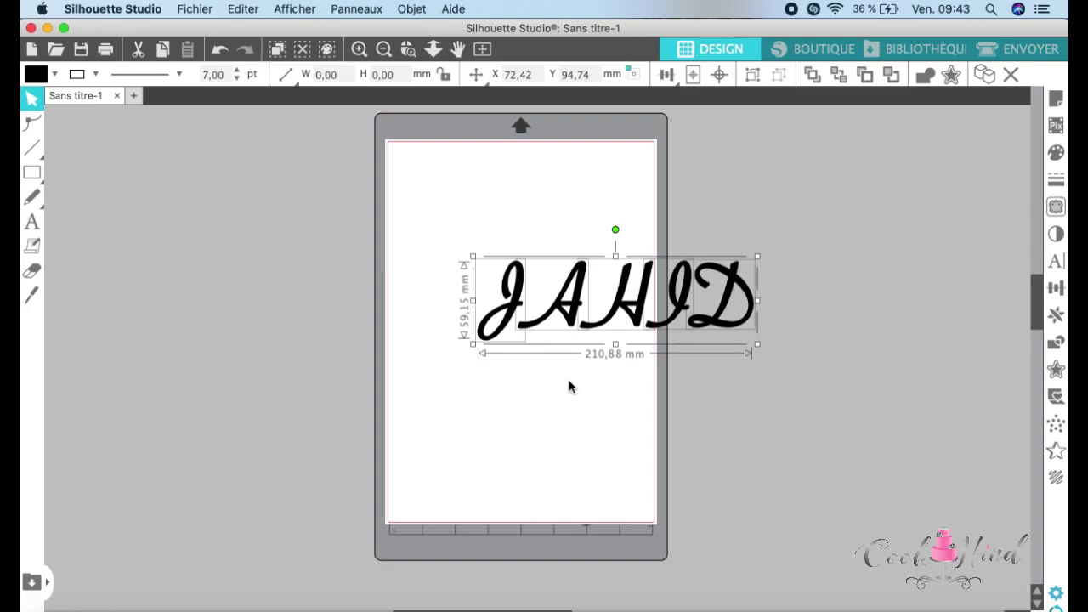
left_click(543, 419)
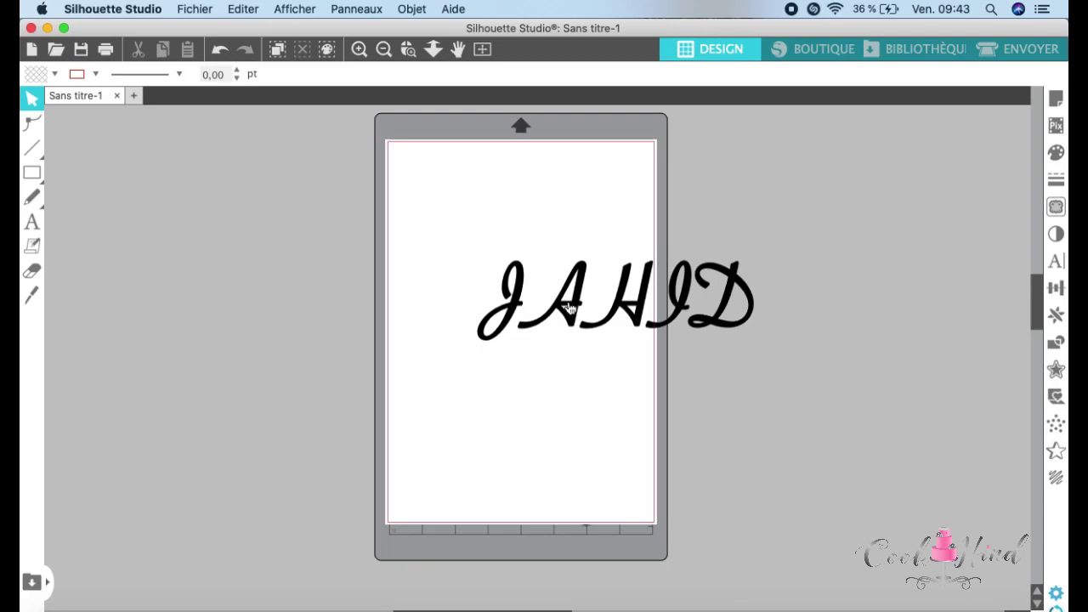
Step: Move the A, H, I and D one by one towards the J so that each letter overlaps the preceding one
left_click_drag(574, 321, 553, 319)
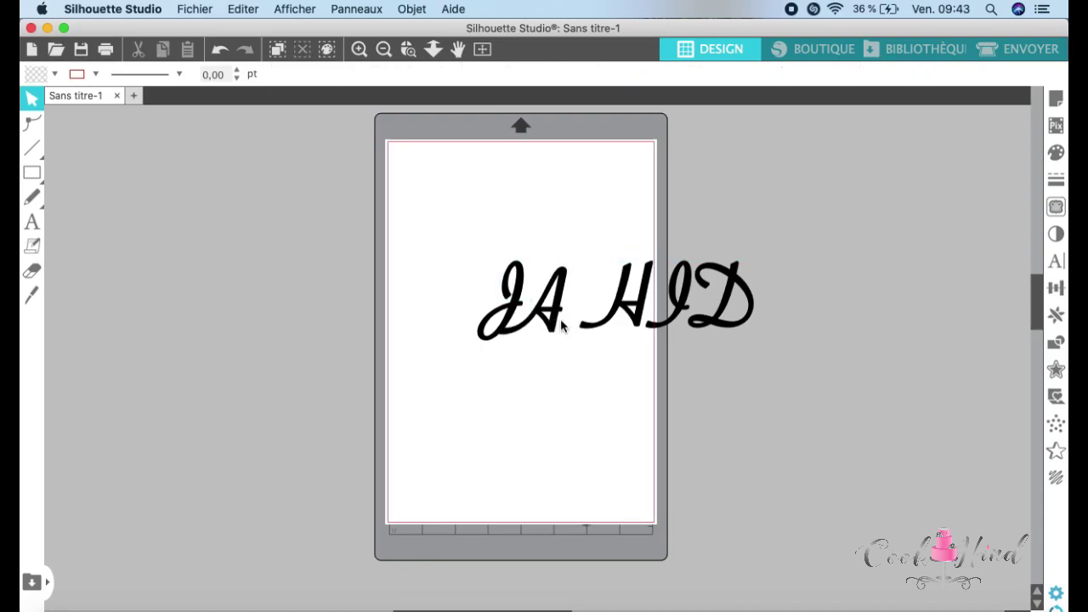
left_click_drag(639, 322, 606, 325)
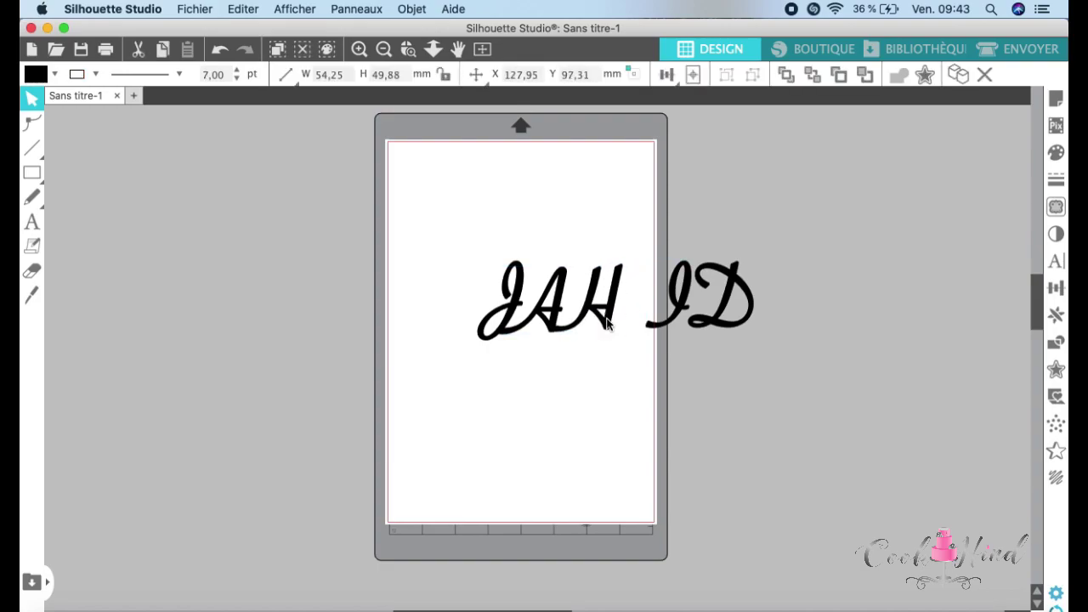
left_click(685, 318)
left_click_drag(682, 319, 648, 308)
left_click(683, 309)
left_click(684, 315)
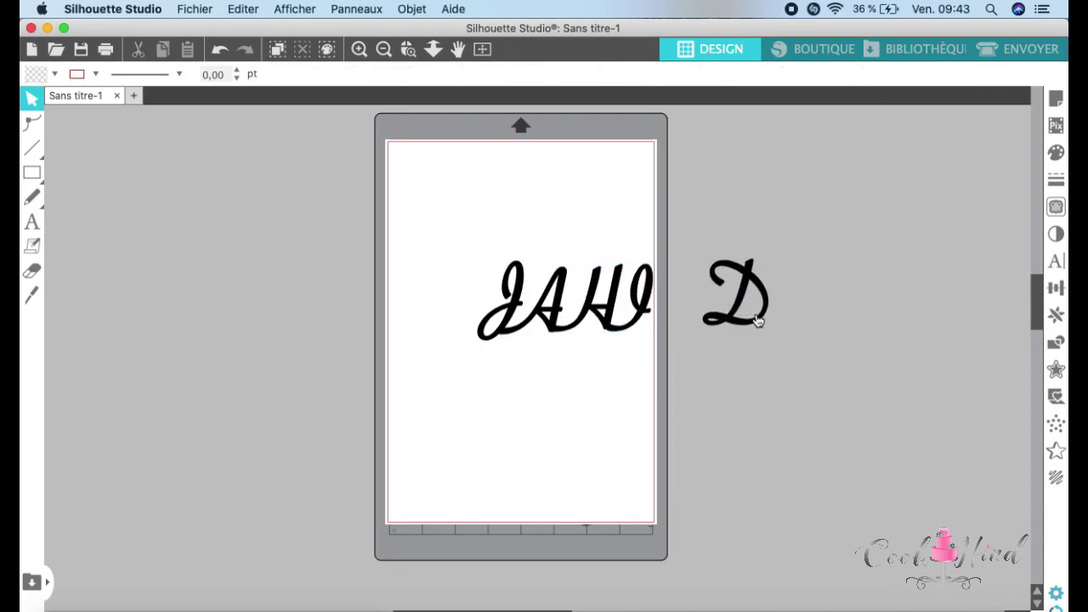
left_click_drag(748, 324, 696, 321)
left_click(651, 405)
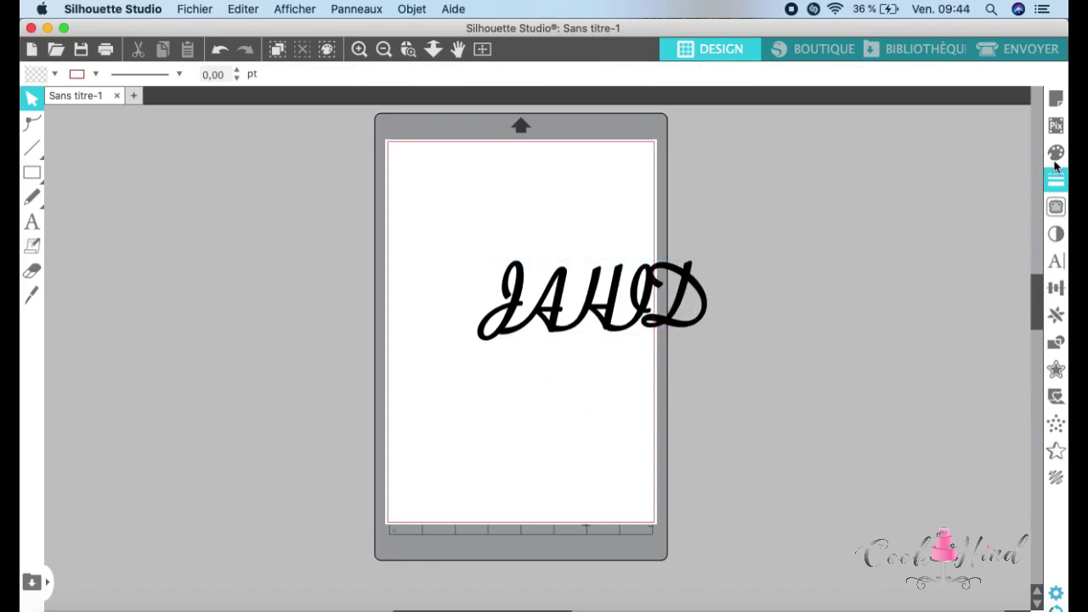
Step: Select a trace area of about 265 by 110 mm around the joined letters and trace them with the Vectoriser style
left_click(1057, 208)
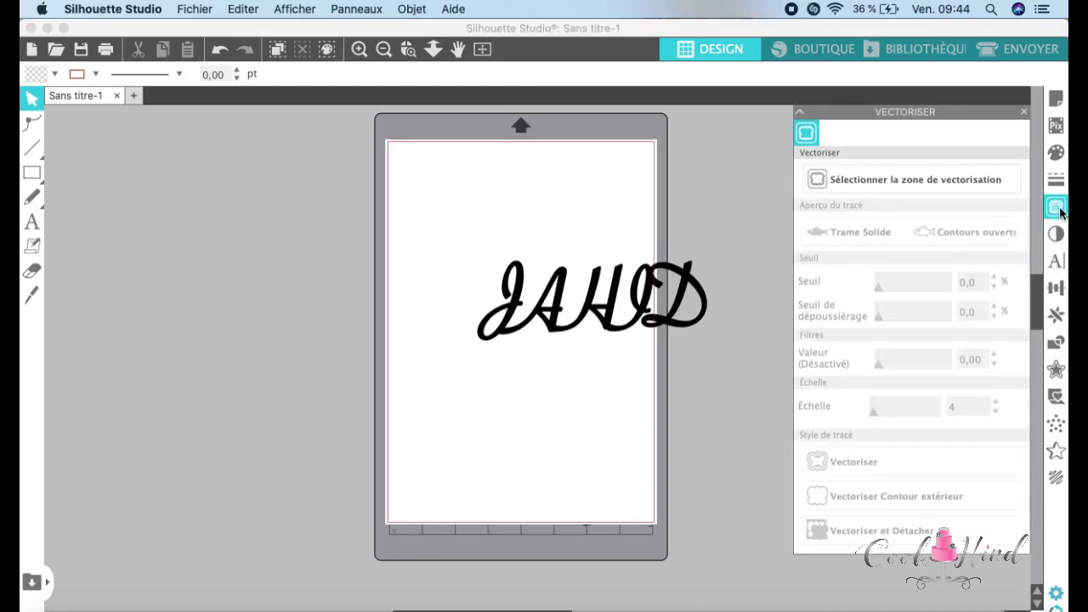
left_click(961, 188)
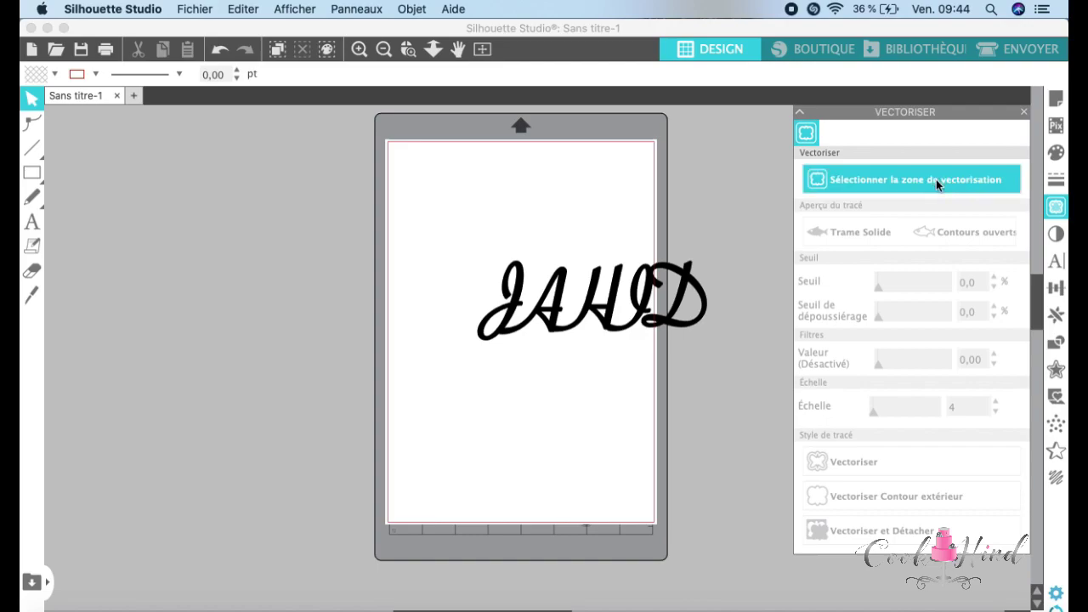
left_click(936, 180)
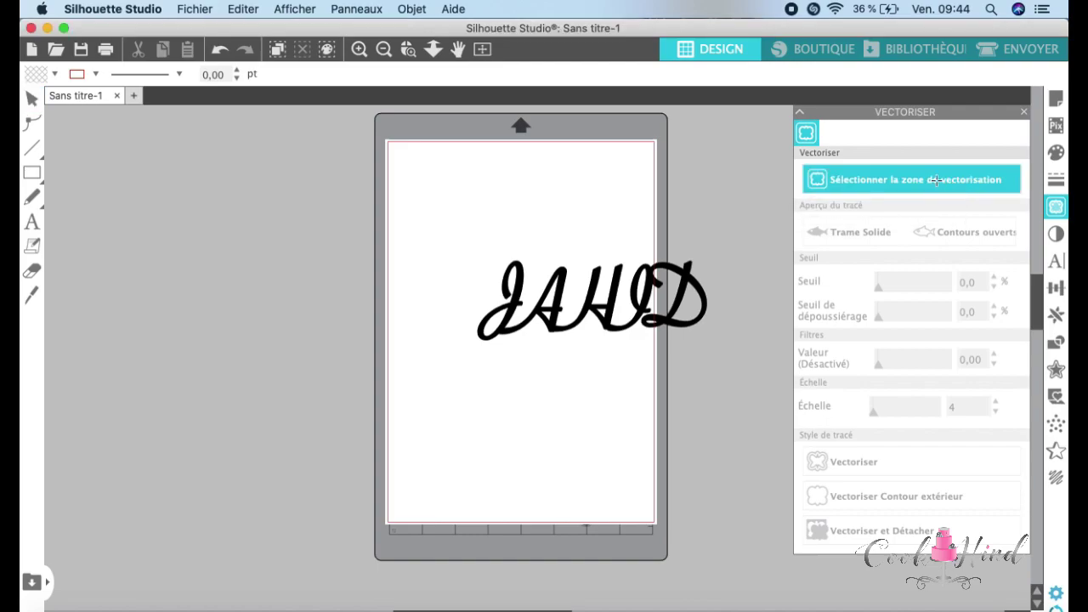
left_click_drag(400, 211, 542, 278)
left_click_drag(618, 313, 745, 352)
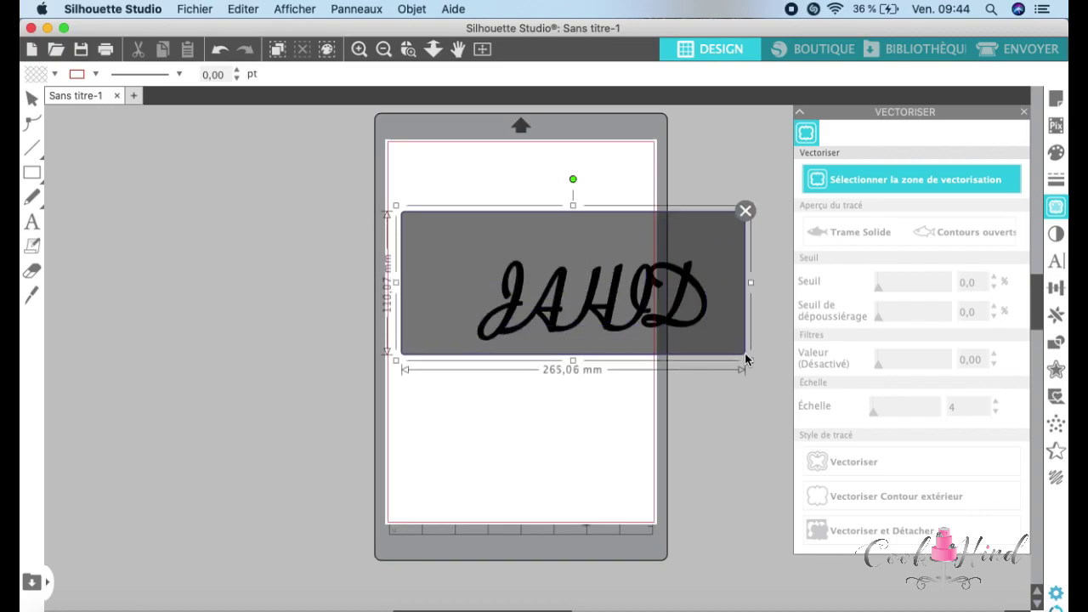
left_click(864, 466)
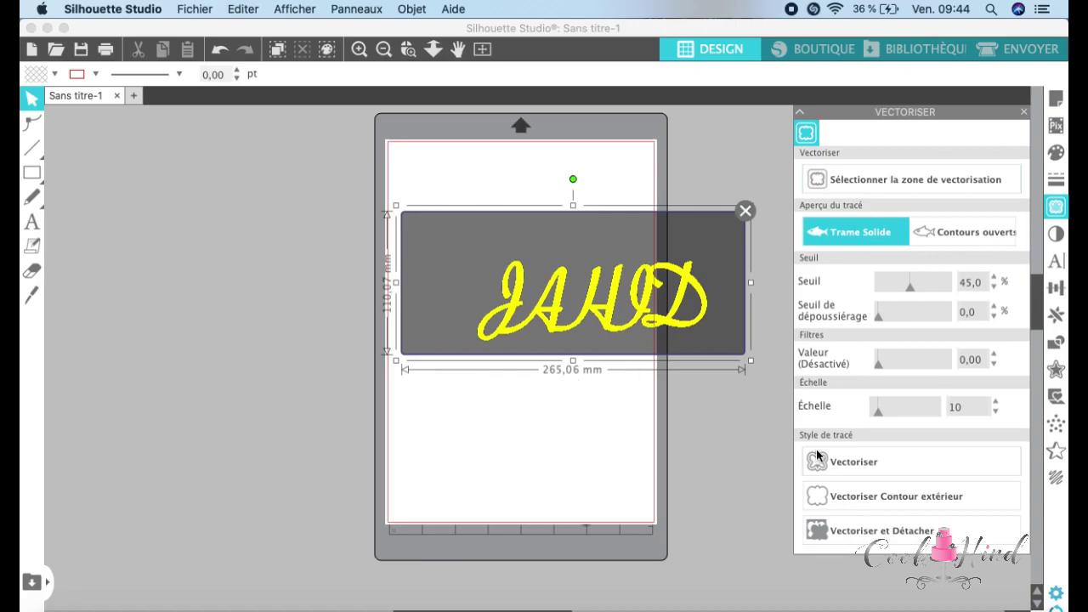
left_click(842, 464)
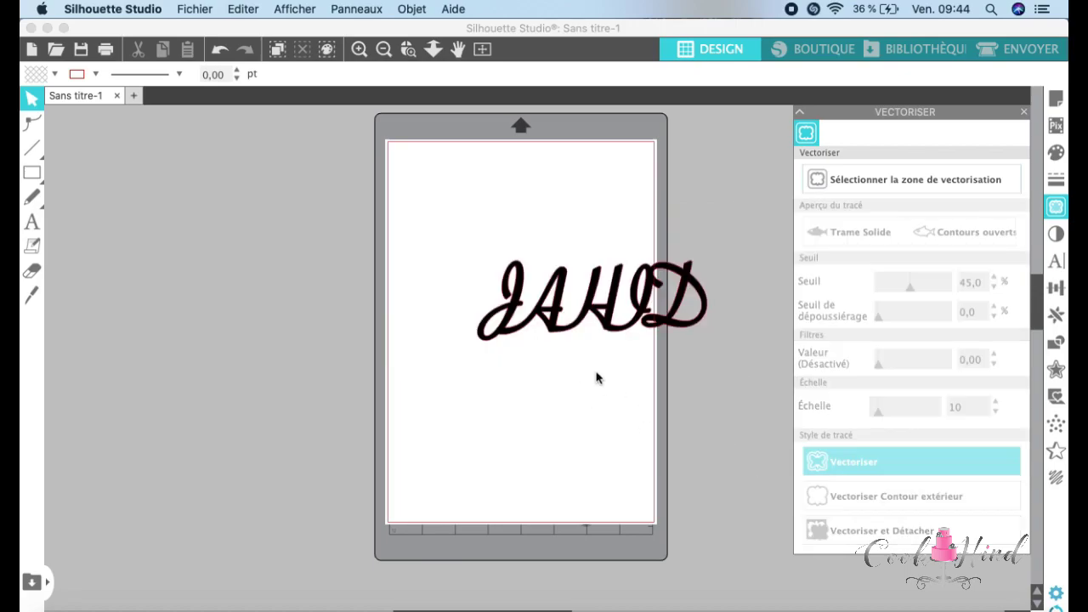
Step: Move the thick black H, J, A, I and D off the traced outline one by one and delete each of them
mouse_move(583, 321)
left_mouse_down()
mouse_move(520, 361)
mouse_move(481, 443)
left_mouse_up()
key("Delete")
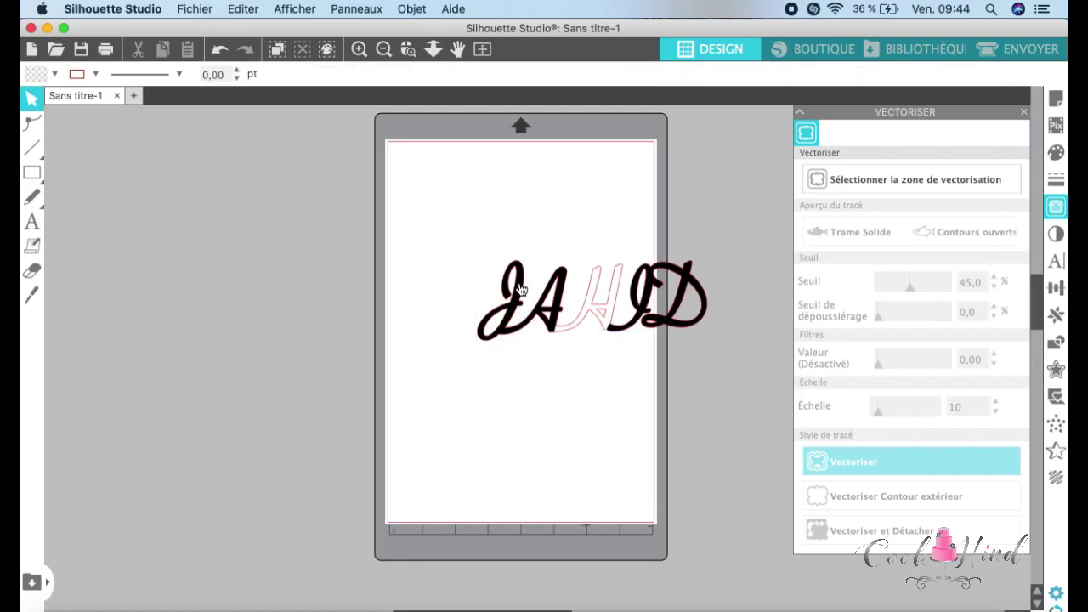
left_click_drag(515, 293, 482, 417)
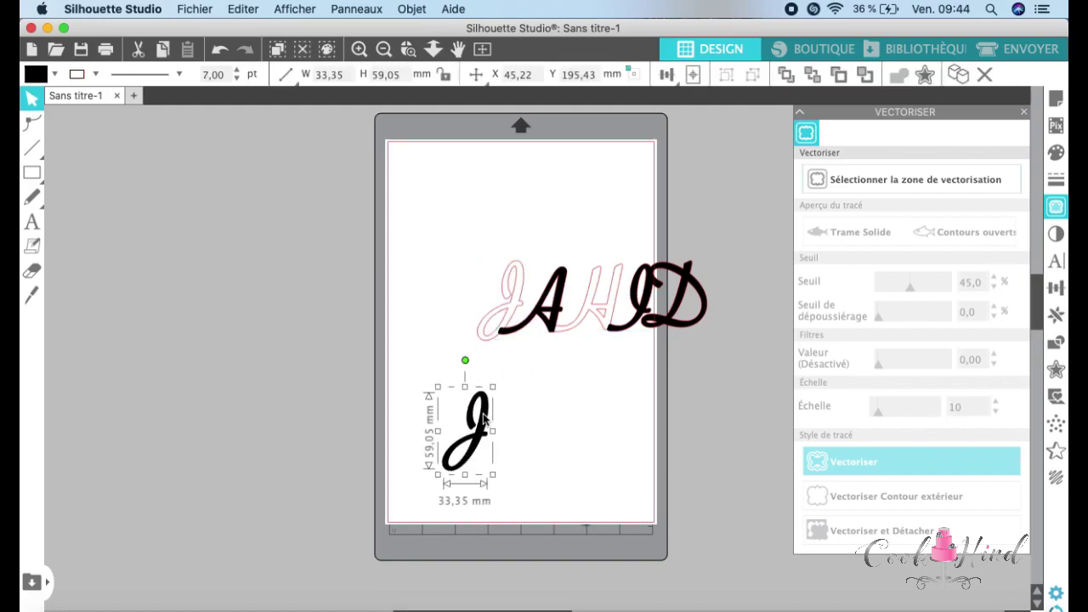
key("Delete")
left_click_drag(552, 327, 479, 471)
key("Delete")
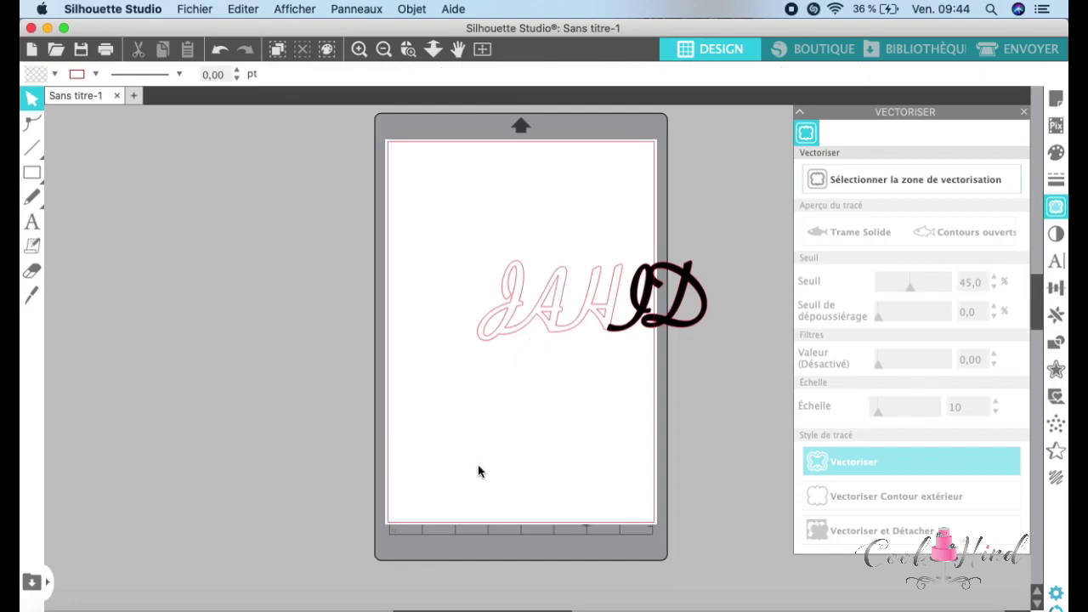
left_click_drag(637, 323, 529, 447)
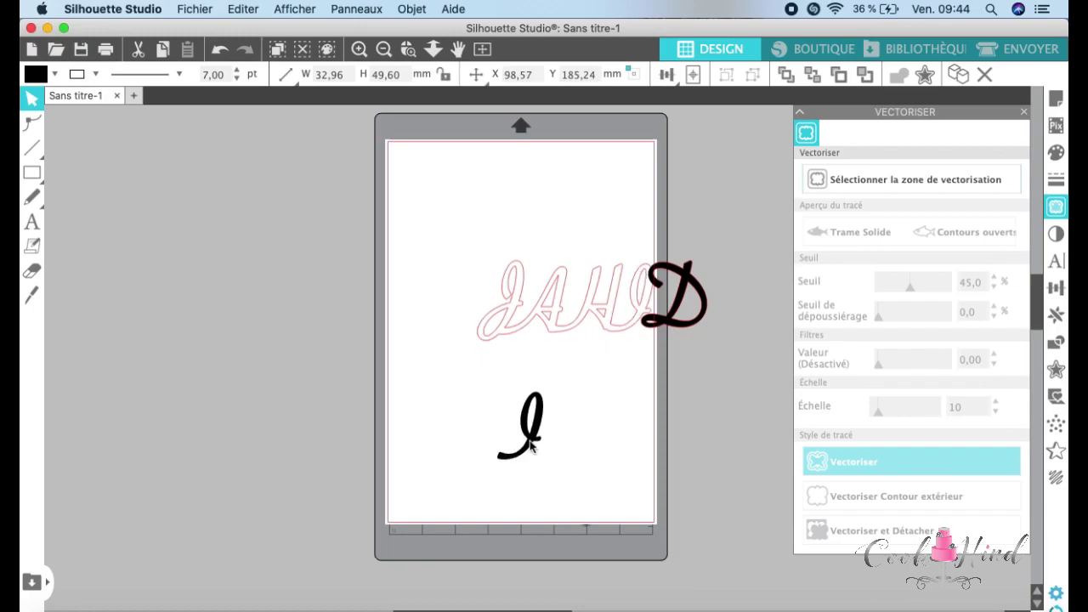
left_click(530, 447)
key("Delete")
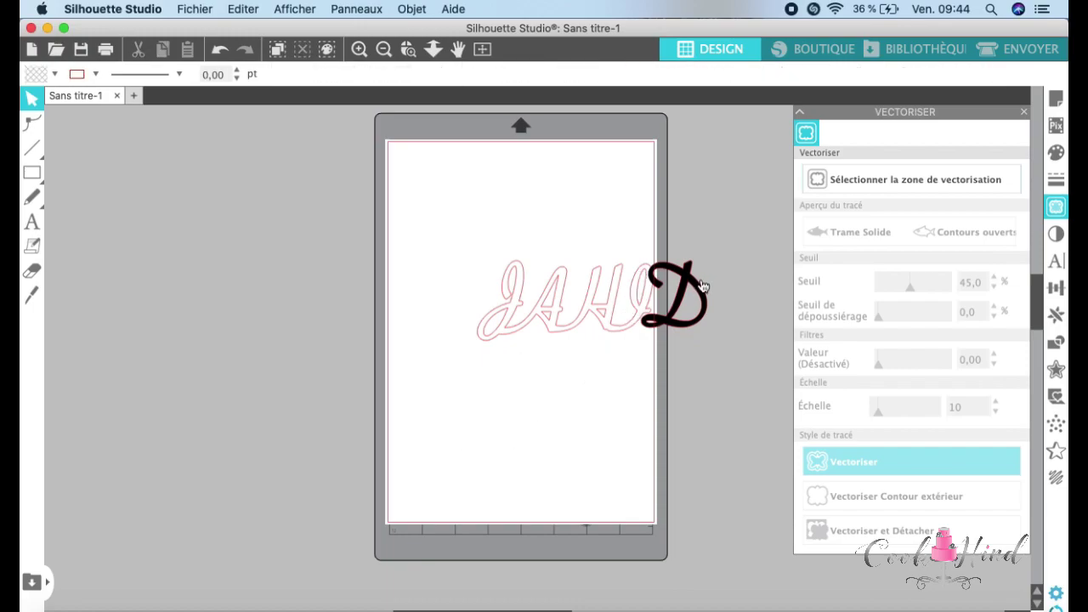
mouse_move(663, 310)
left_mouse_down()
mouse_move(620, 376)
mouse_move(522, 440)
left_mouse_up()
left_click(544, 422)
key("Delete")
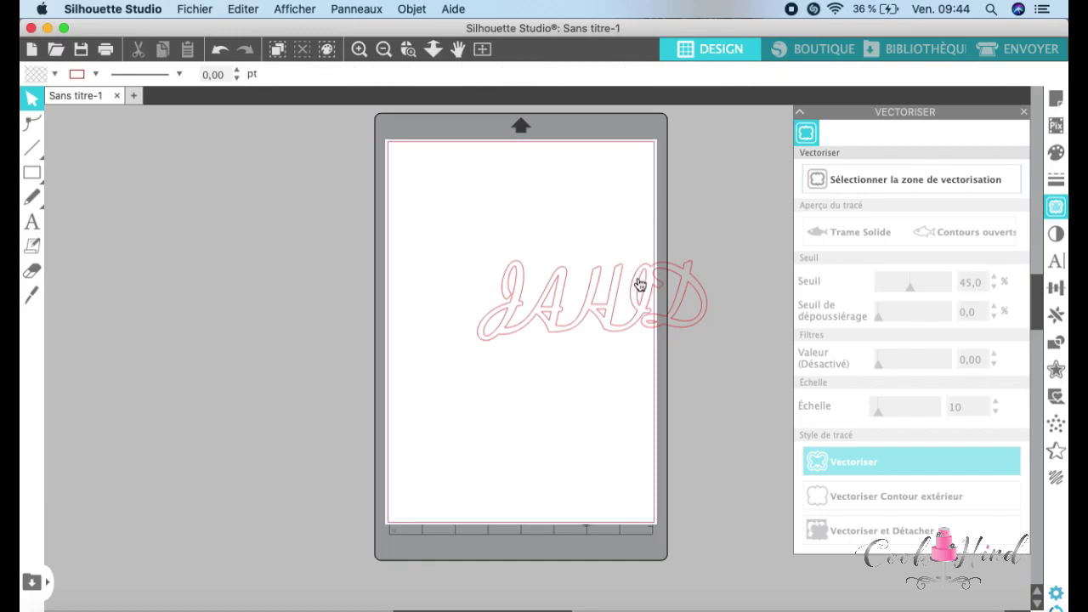
Step: Move the traced name outline so that it lies entirely inside the page's border, near the page's upper edge
mouse_move(638, 313)
left_mouse_down()
mouse_move(544, 270)
mouse_move(581, 260)
mouse_move(563, 246)
left_mouse_up()
double_click(563, 246)
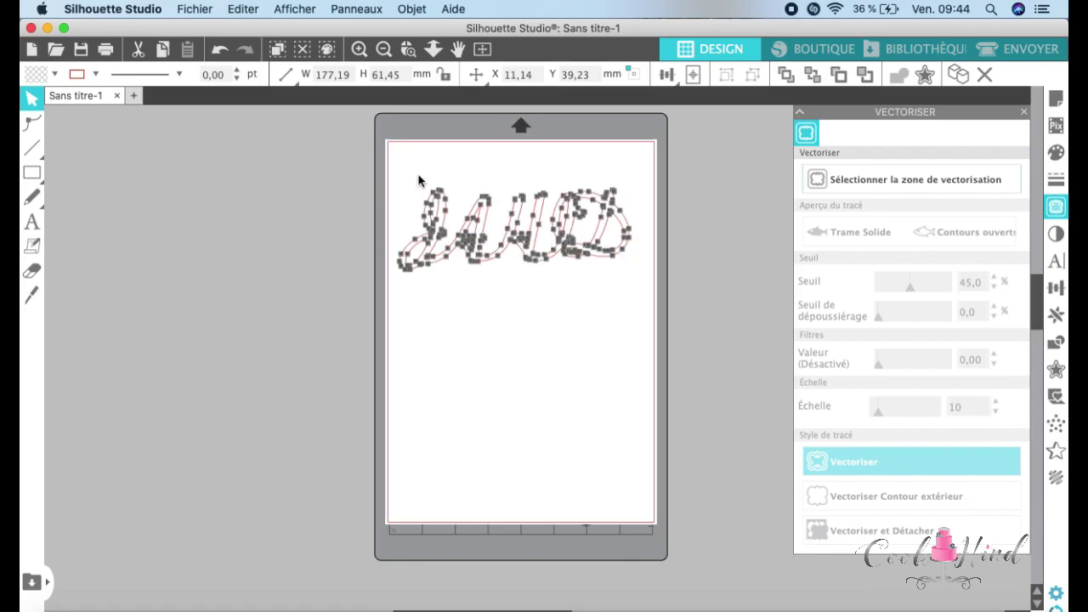
left_click(476, 279)
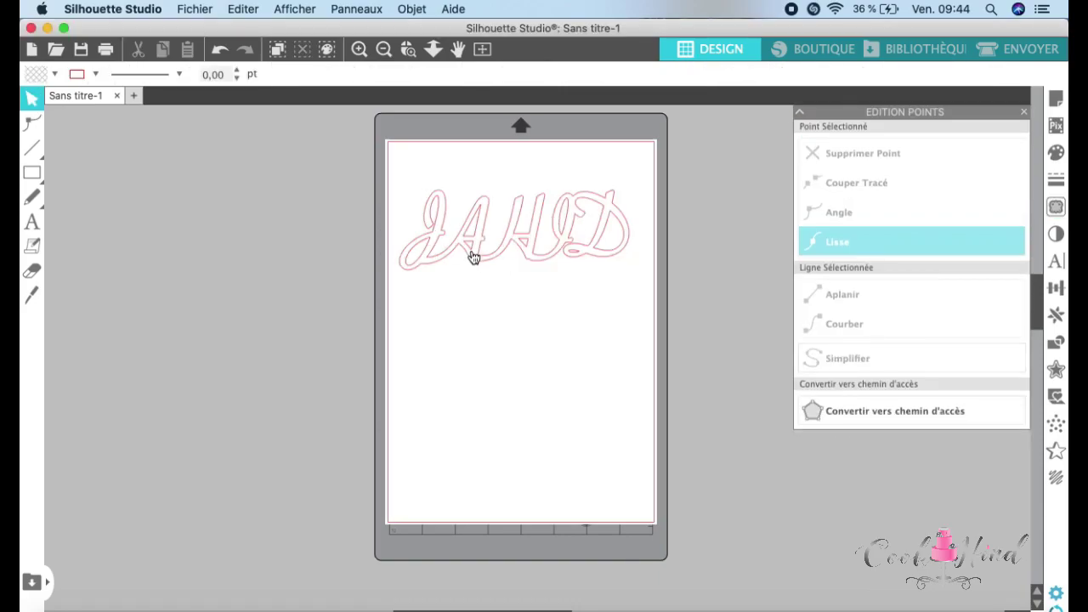
Step: Reduce the traced name outline to about 106 mm wide by 37 mm high and place it near the page's upper edge, centred
left_click(474, 255)
left_click_drag(392, 185, 486, 216)
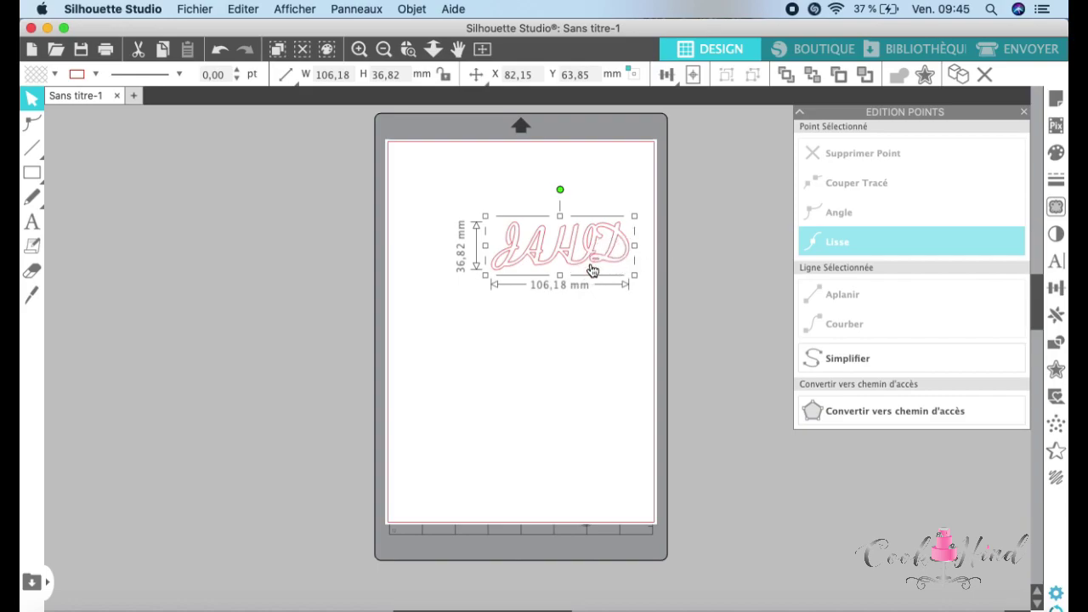
left_click_drag(583, 253, 550, 198)
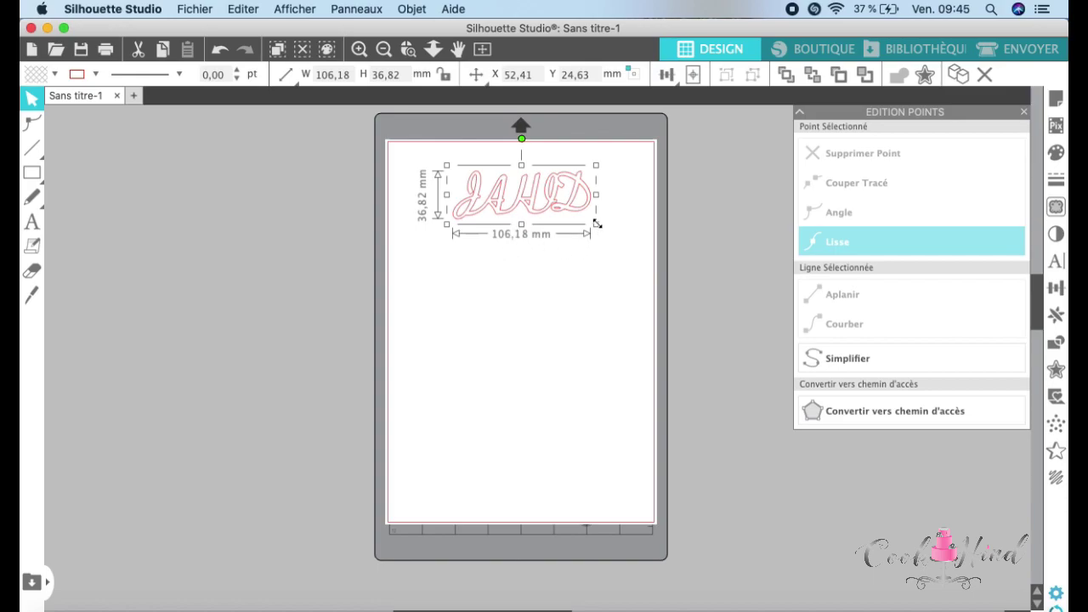
left_click_drag(598, 224, 591, 226)
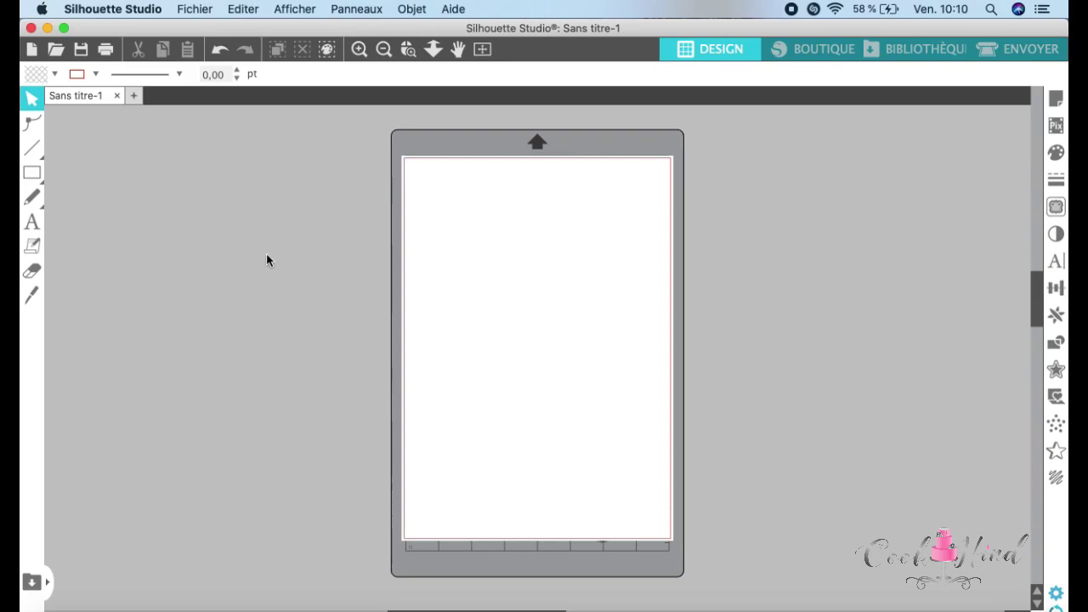
Step: Write the first name as a text object in Lucida Grande at size 72 on the page, with a capital initial
left_click(34, 225)
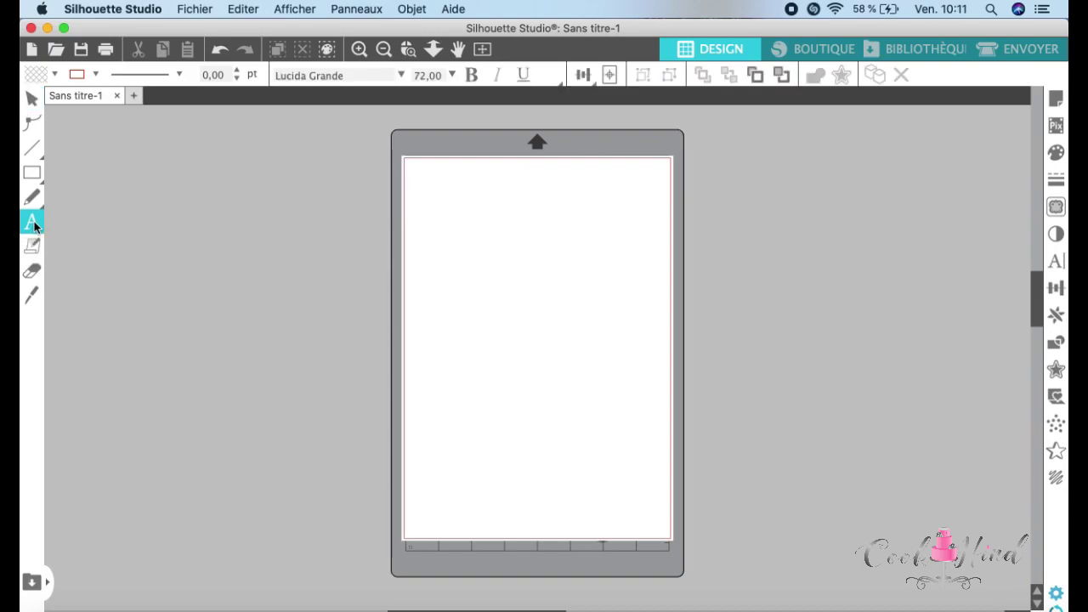
left_click(443, 298)
key("Escape")
left_click(442, 297)
type("lahid")
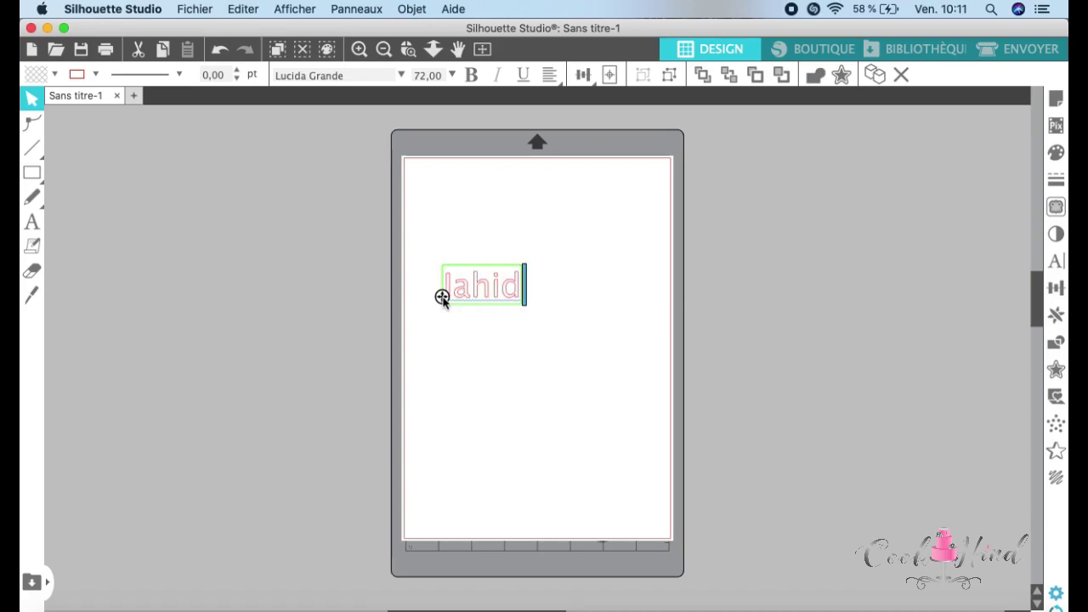
left_click(439, 272)
Step: Select the name text and set both its line colour and its fill colour to black
left_click_drag(457, 279, 546, 335)
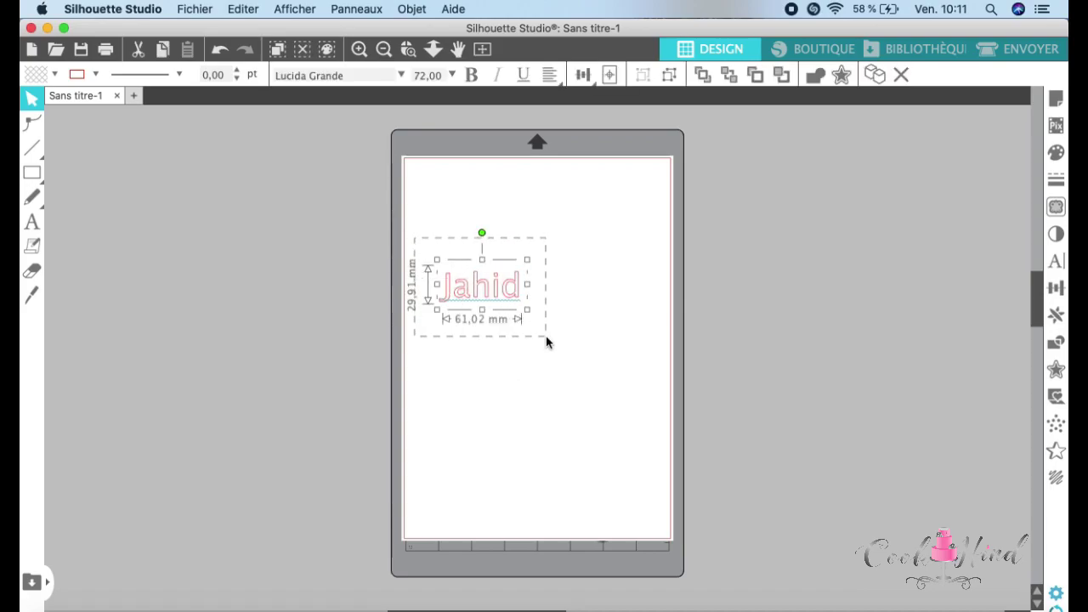
left_click(95, 75)
left_click(78, 99)
left_click(54, 75)
left_click(34, 100)
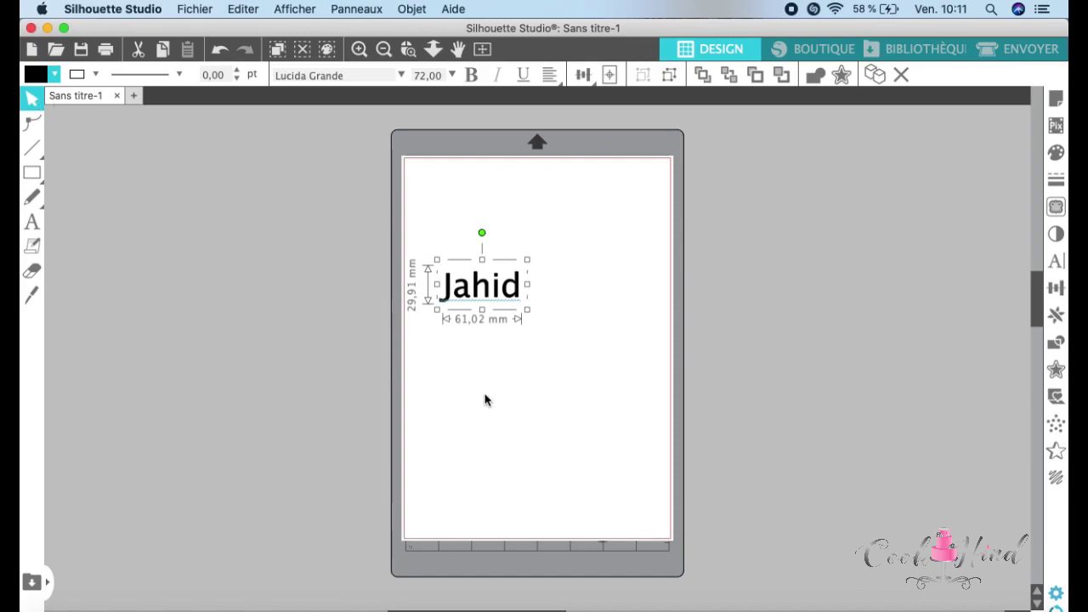
Step: Weld the black name text and group its letters into one object
right_click(480, 290)
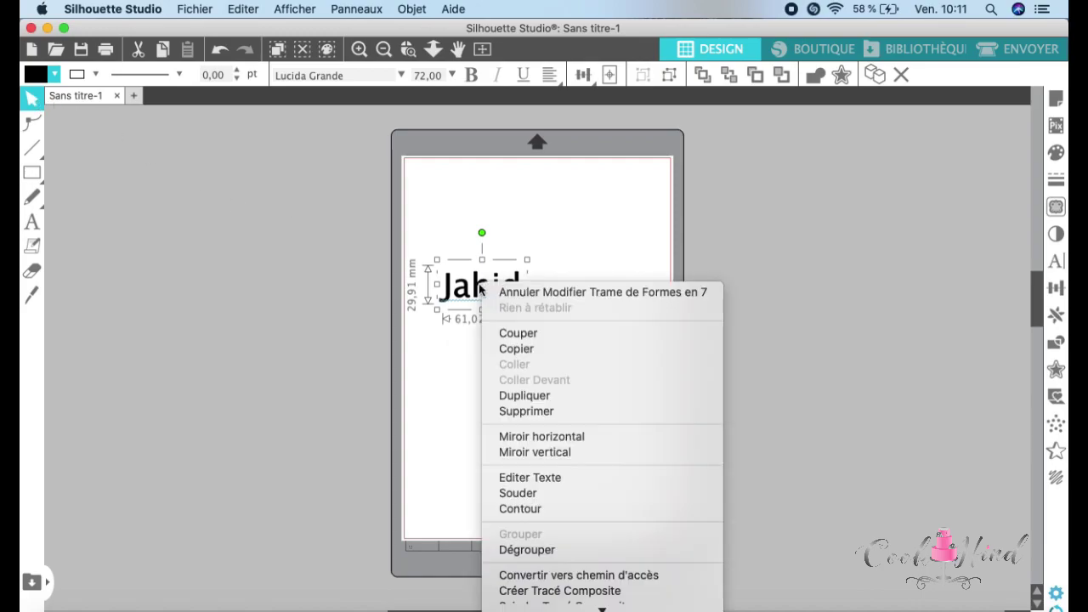
left_click(535, 494)
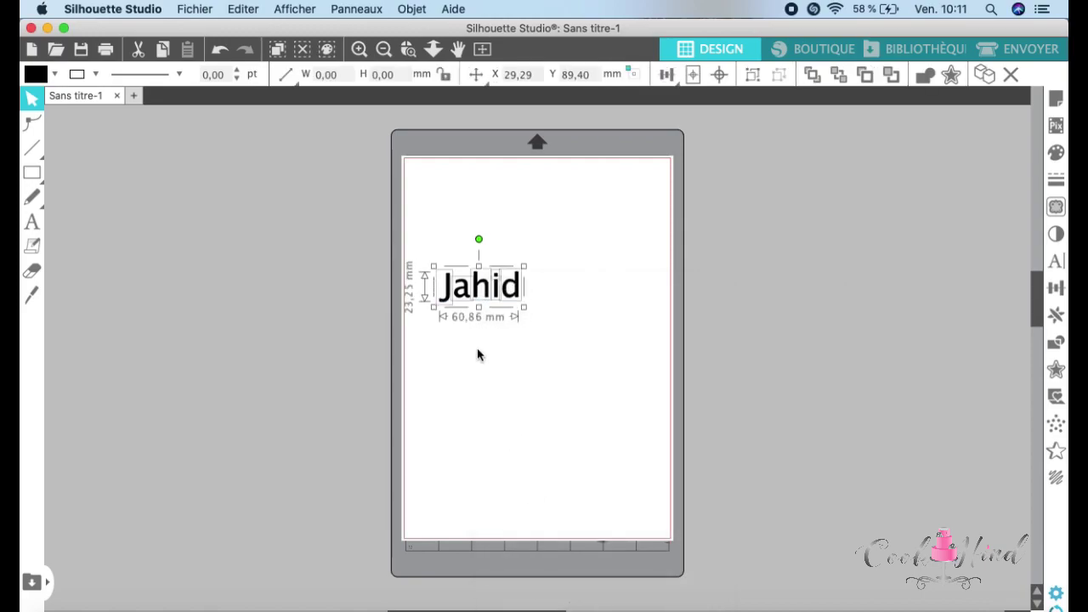
right_click(477, 291)
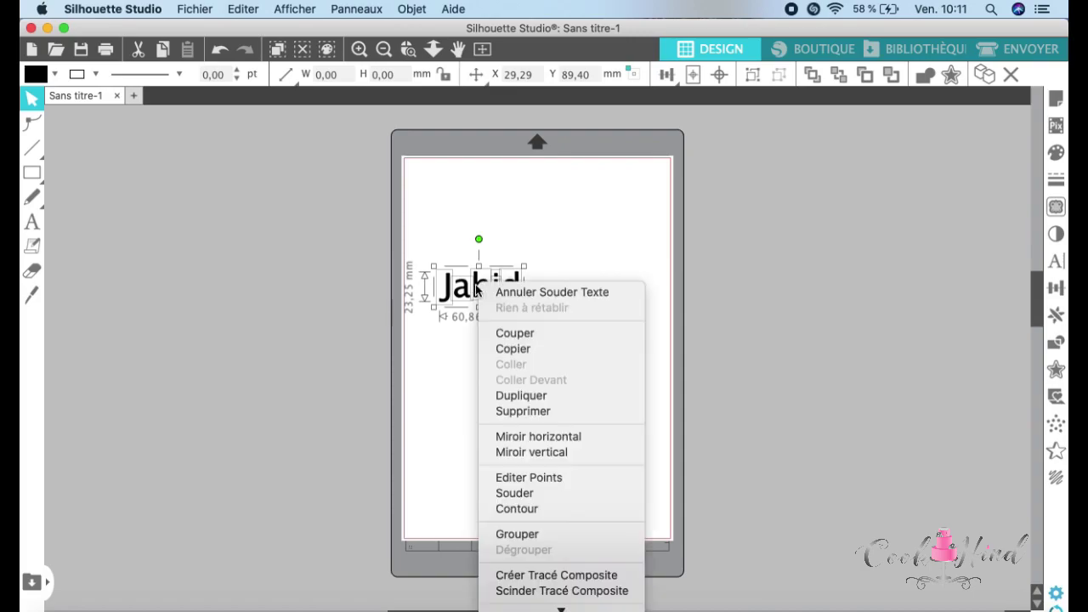
left_click(541, 535)
left_click(500, 391)
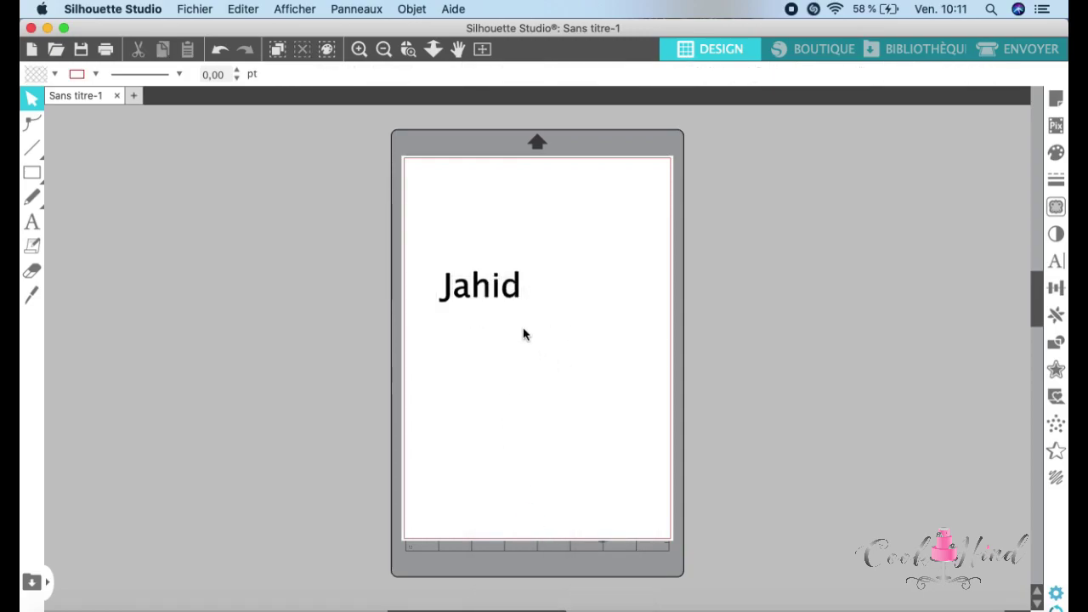
Step: Apply an outer contour with rounded corners around the grouped name at a distance of about 3.6 mm
scroll(524, 334, "left", 2)
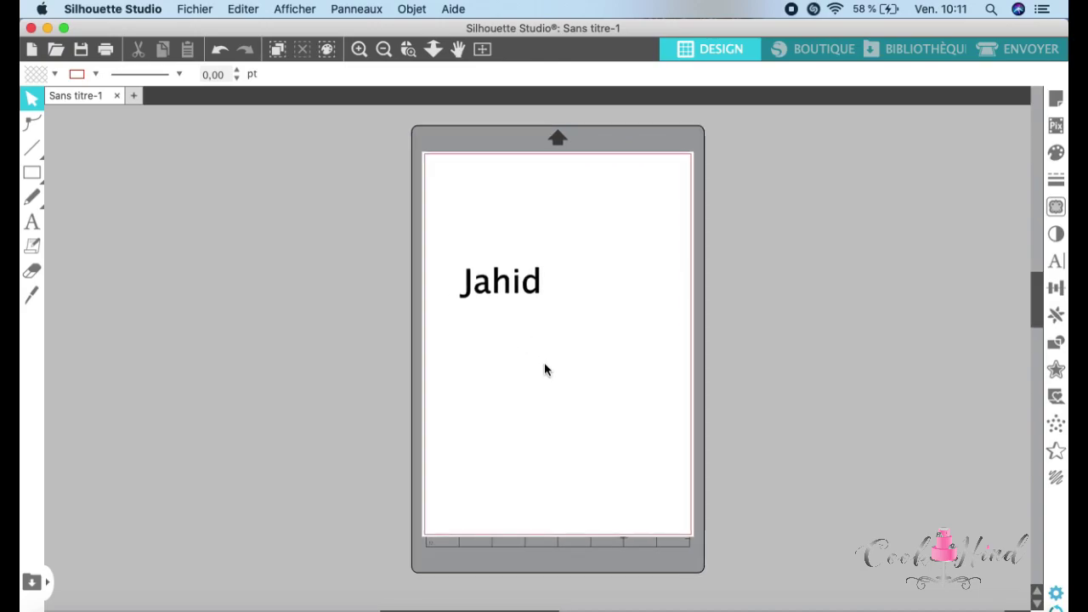
left_click_drag(554, 321, 443, 258)
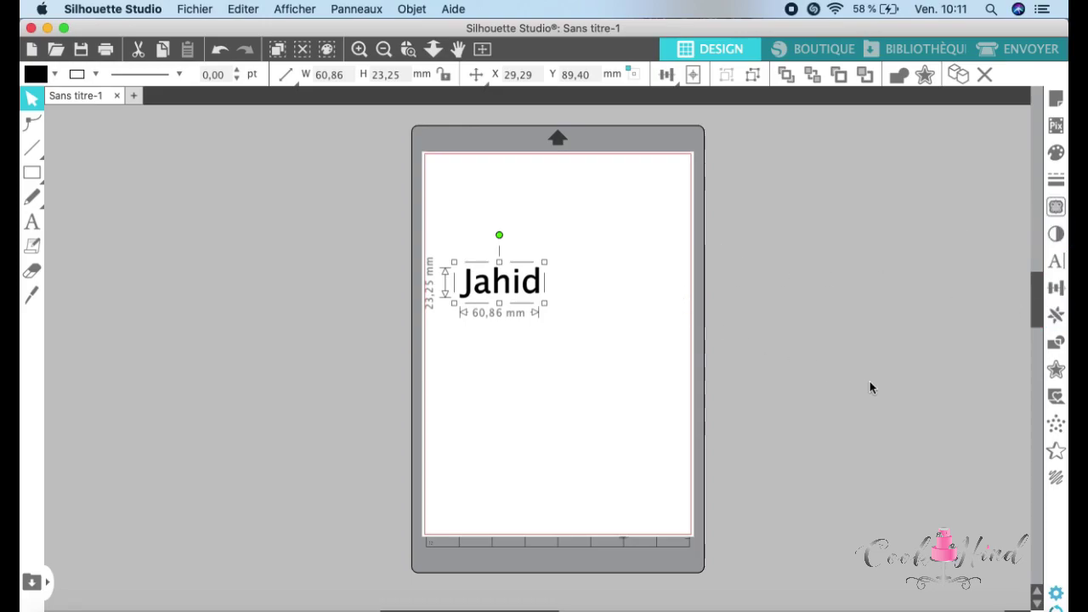
left_click(1058, 372)
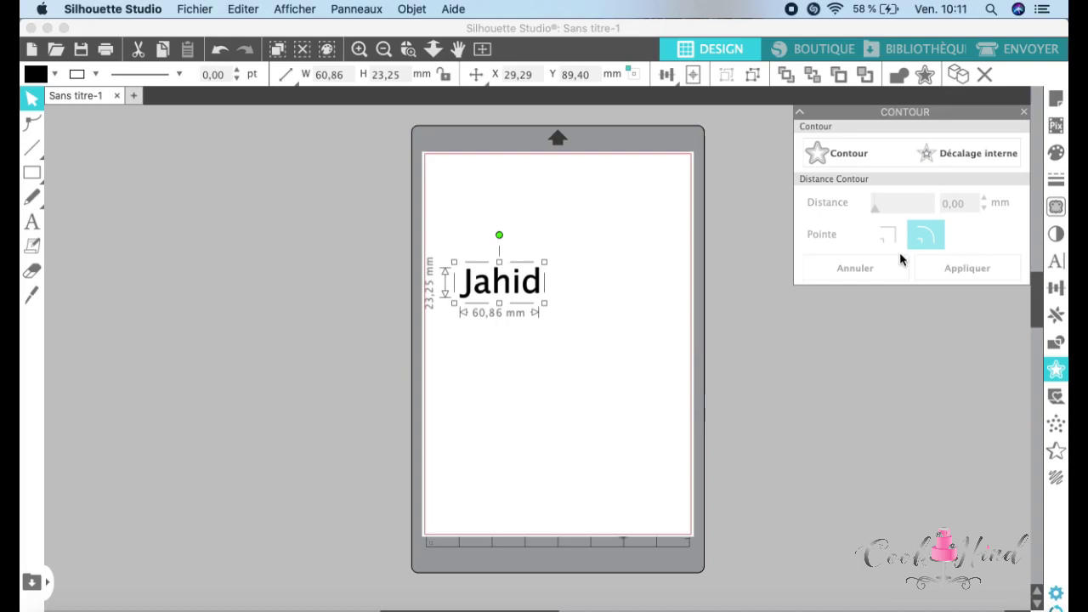
left_click(854, 159)
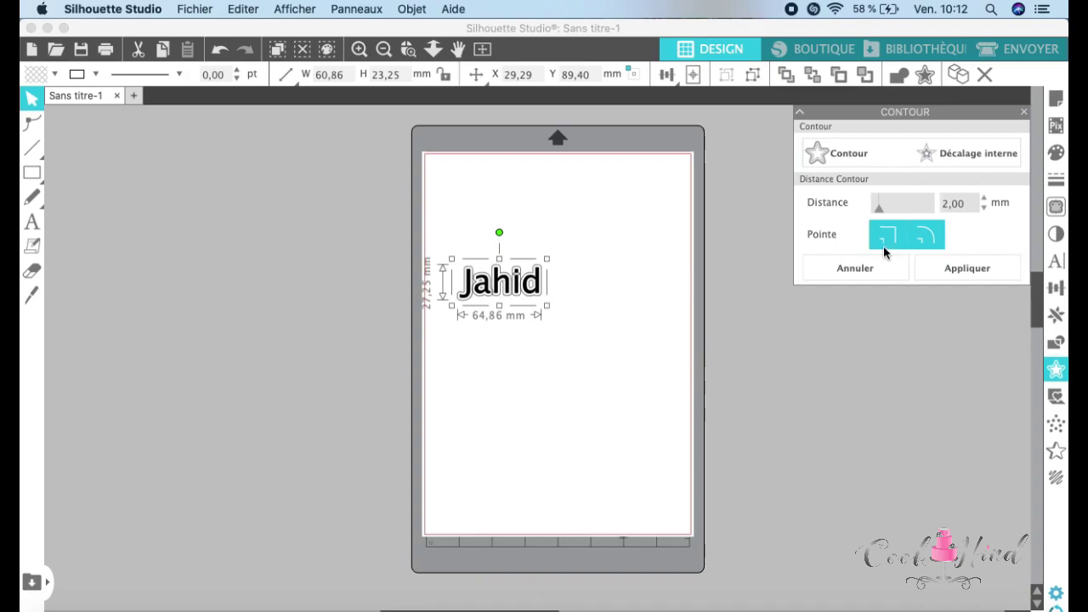
left_click(879, 213)
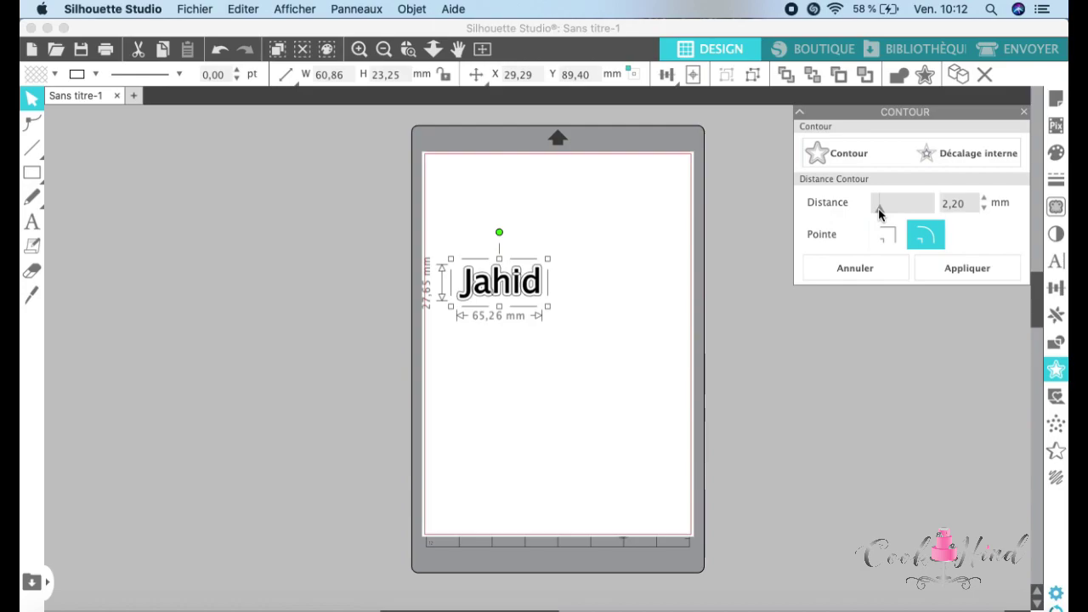
left_click_drag(880, 212, 883, 207)
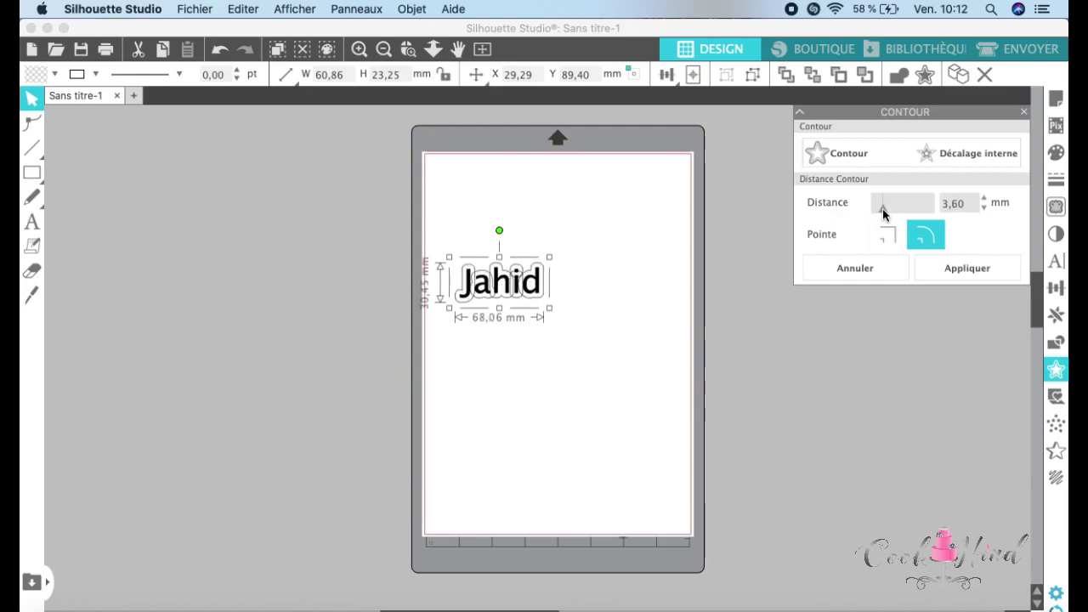
left_click(985, 277)
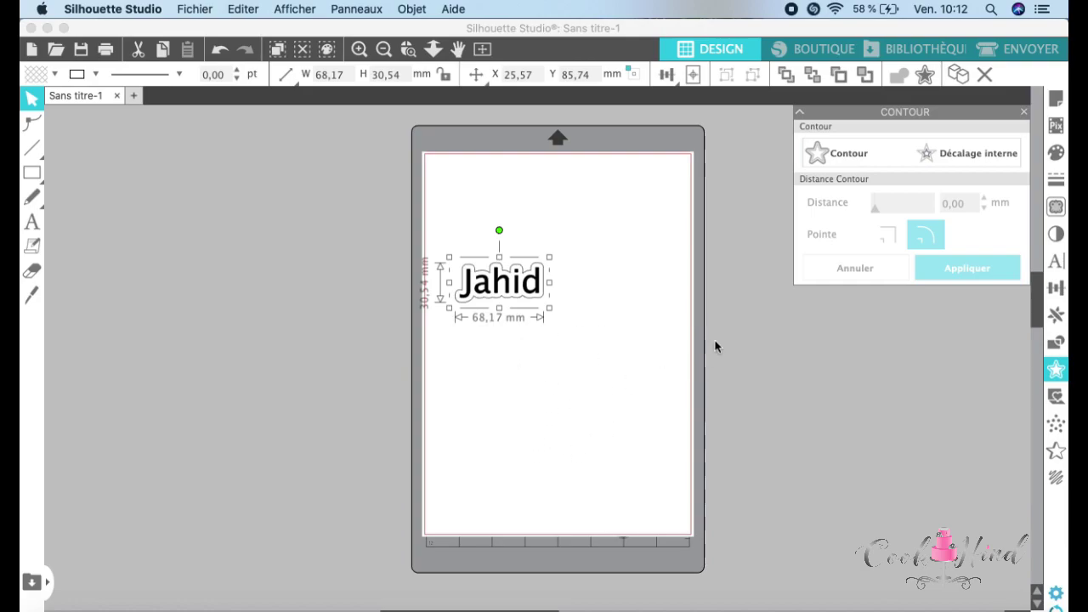
Step: Group the black name with its contour and check the resulting cut lines in the send workspace, then return to the design
left_click_drag(579, 356, 452, 239)
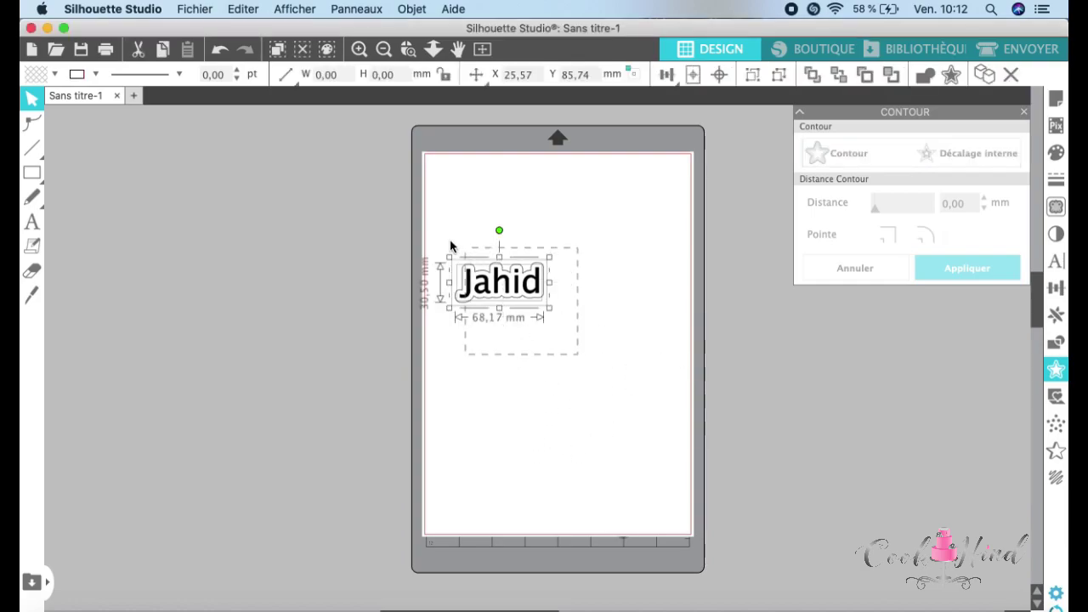
right_click(499, 295)
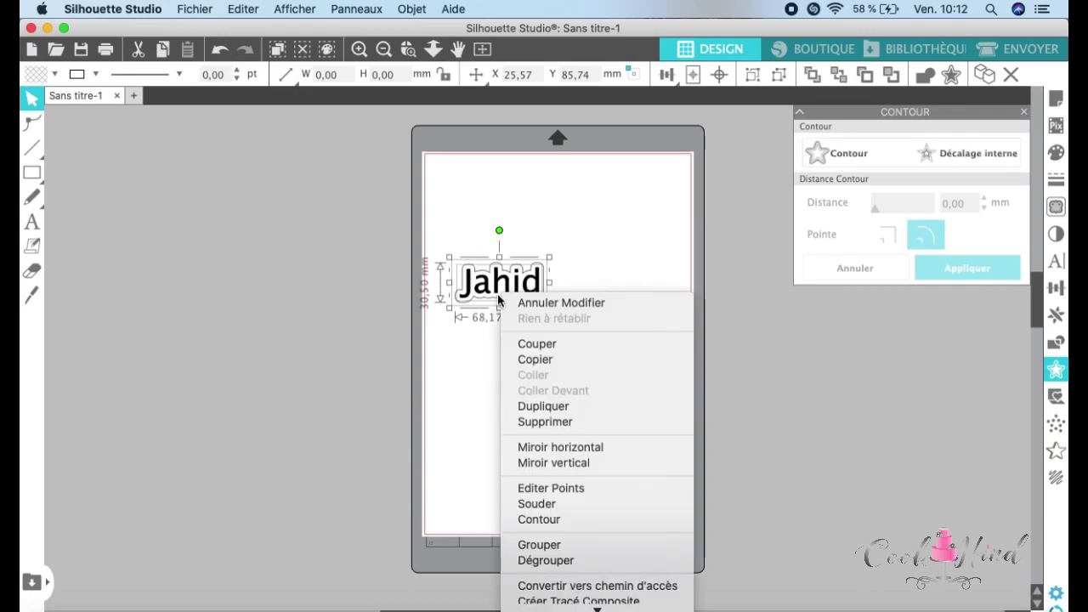
left_click(557, 545)
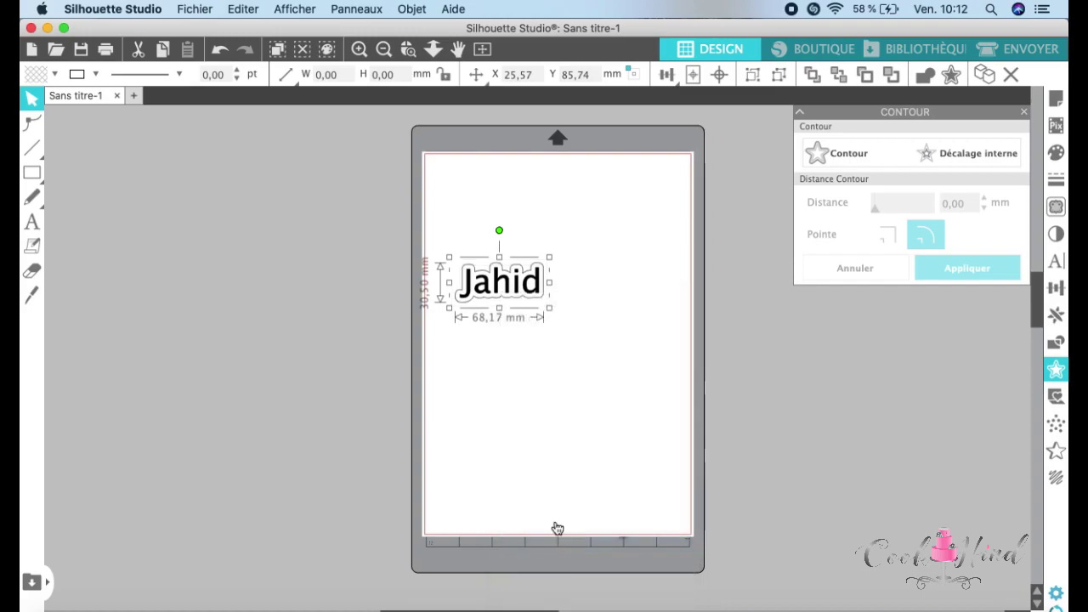
left_click(598, 420)
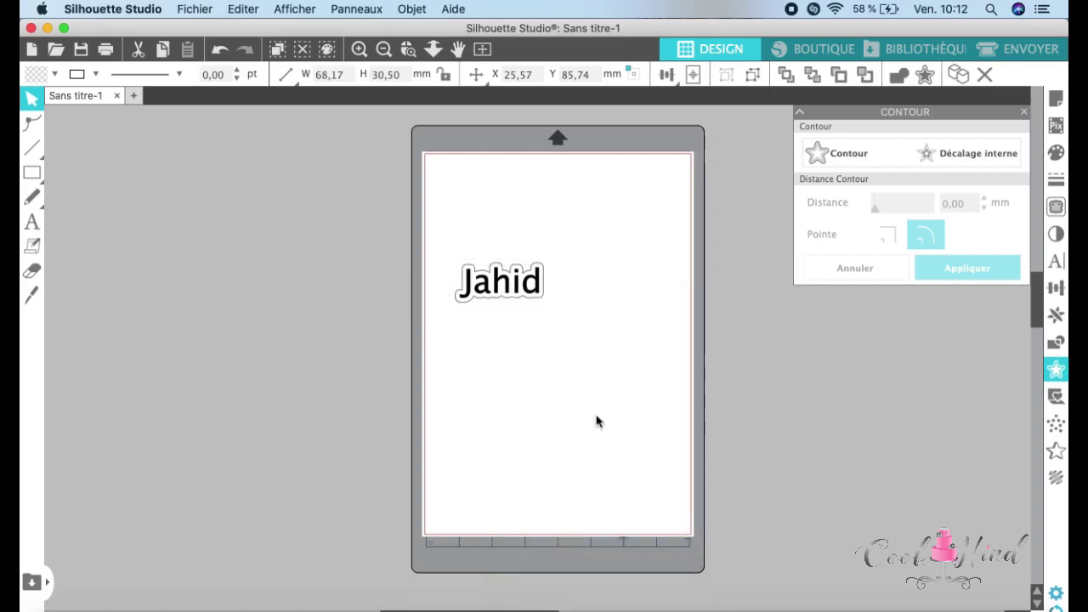
left_click(1024, 47)
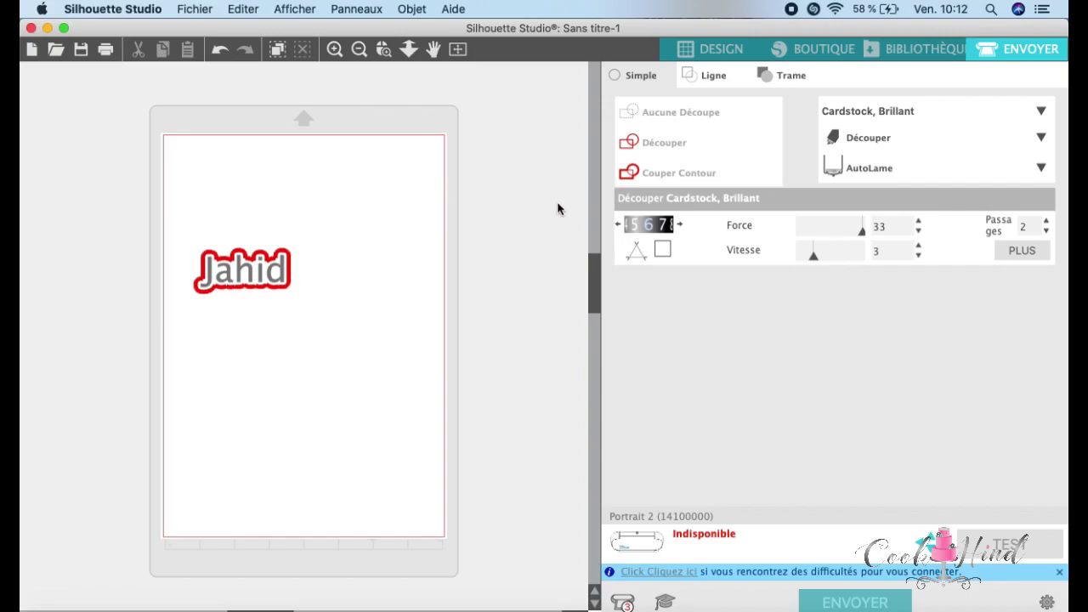
left_click(730, 47)
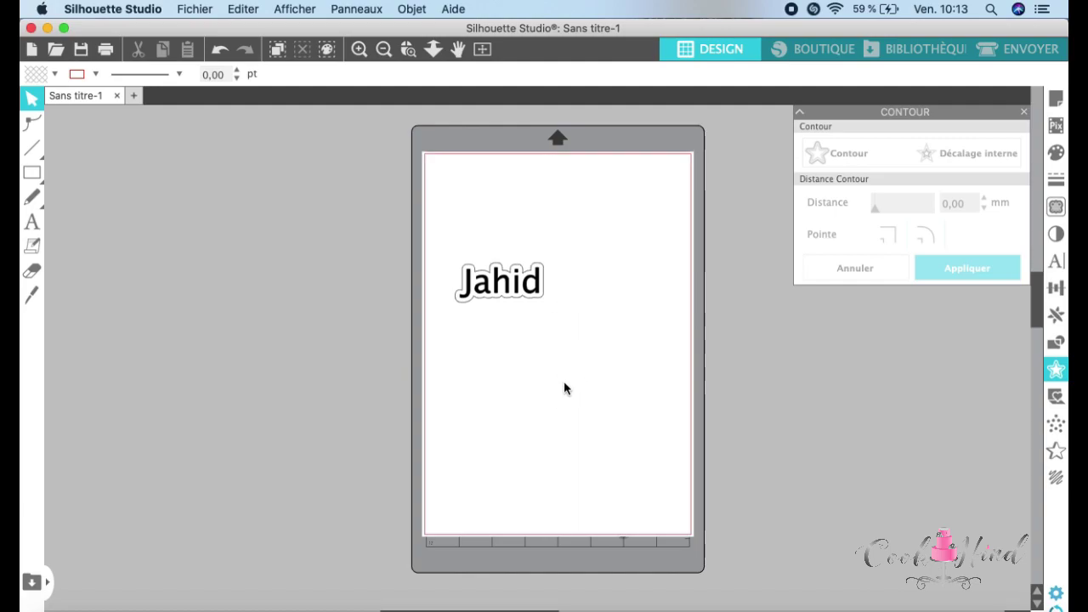
left_click(220, 52)
left_click(220, 52)
left_click(245, 50)
left_click(245, 49)
Step: Move the contoured name to the upper part of the page and add the name again as new text below it
left_click_drag(495, 281, 561, 221)
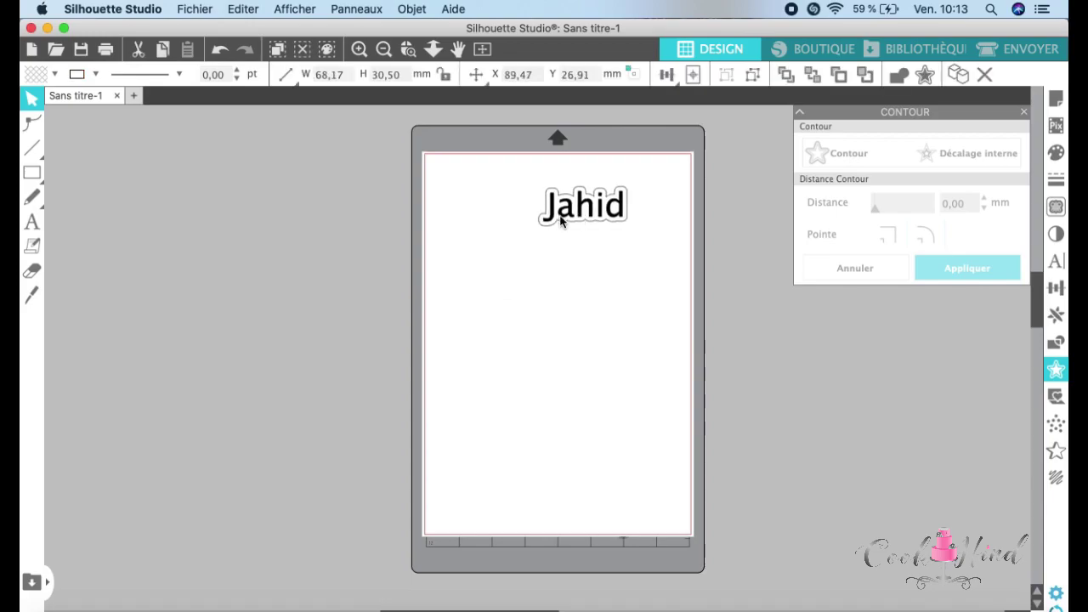
left_click(33, 222)
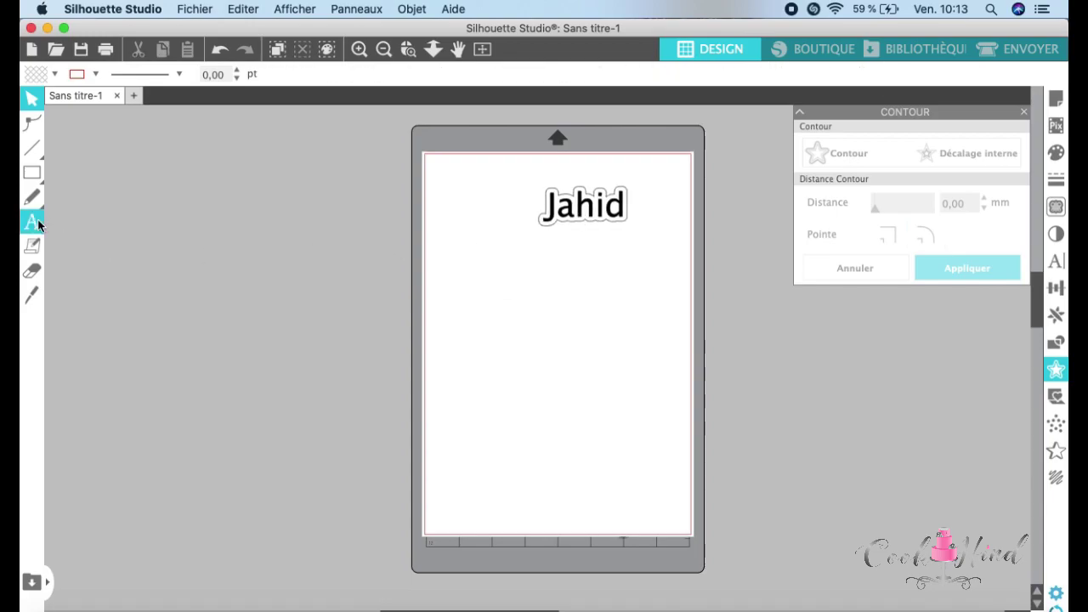
left_click(533, 333)
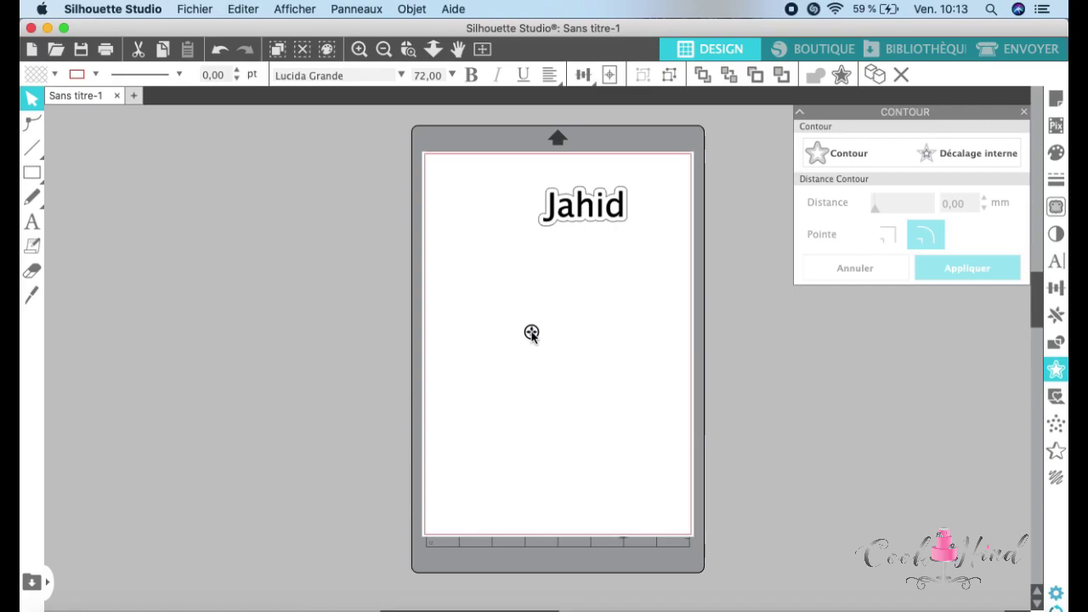
type("Jahid")
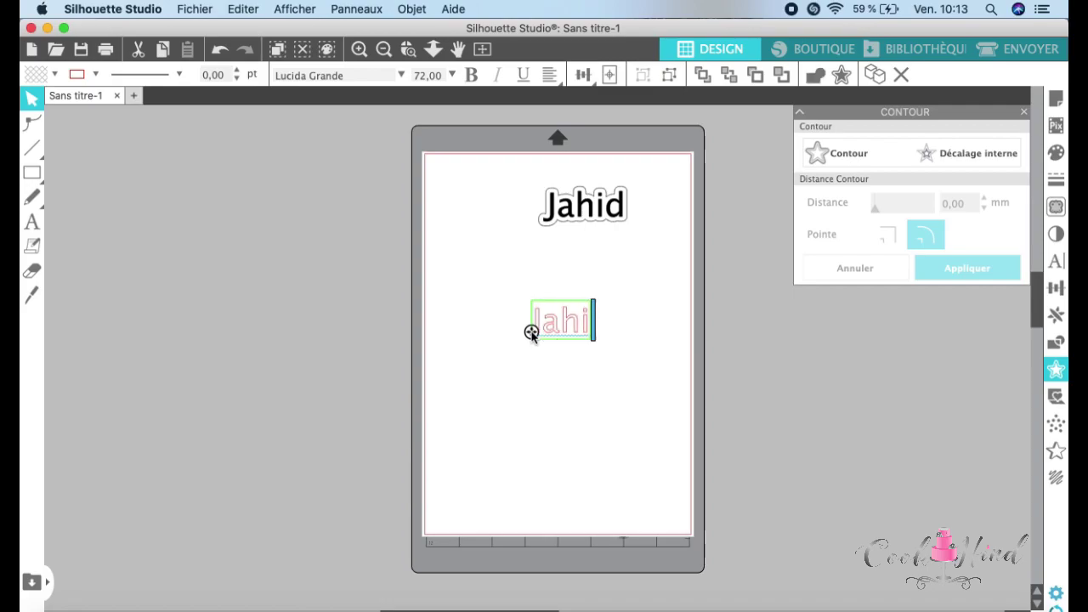
left_click(624, 377)
left_click_drag(619, 356, 518, 297)
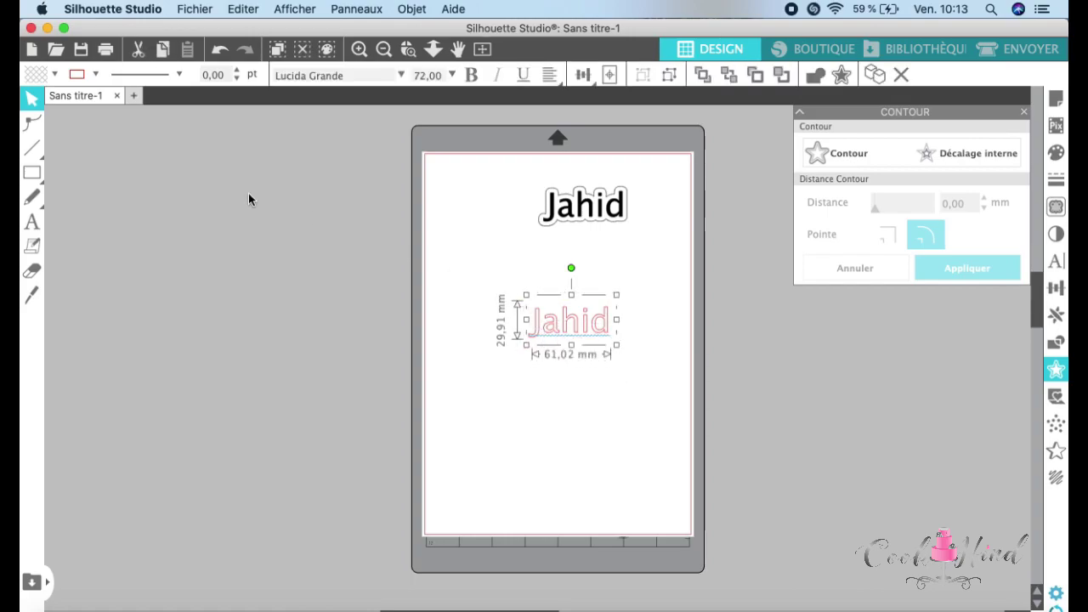
Step: Set both the line colour and the fill colour of the new name text to black
left_click(95, 75)
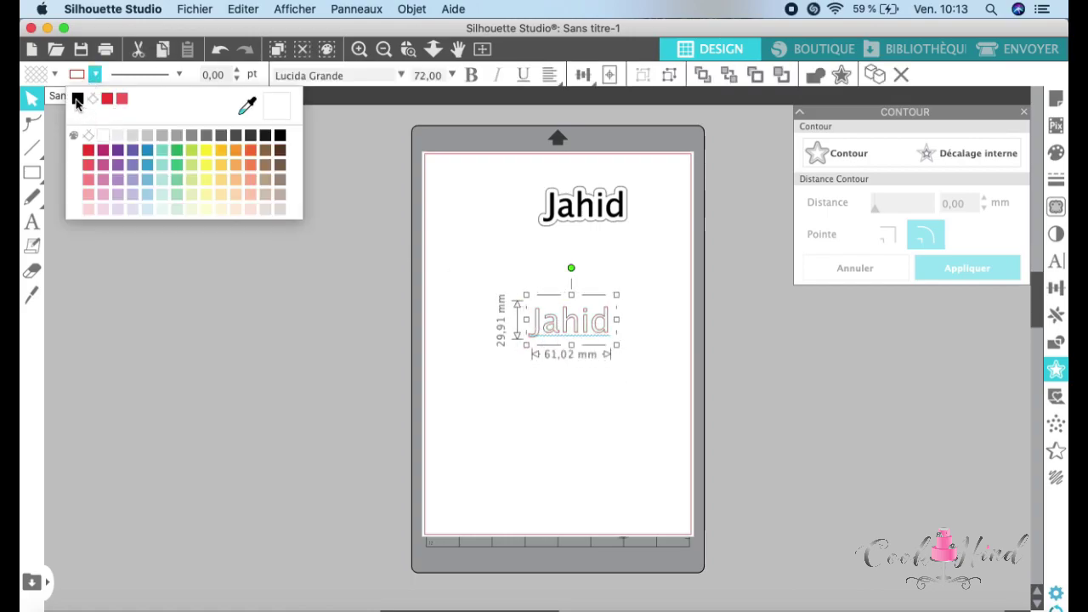
left_click(77, 100)
left_click(53, 74)
left_click(38, 99)
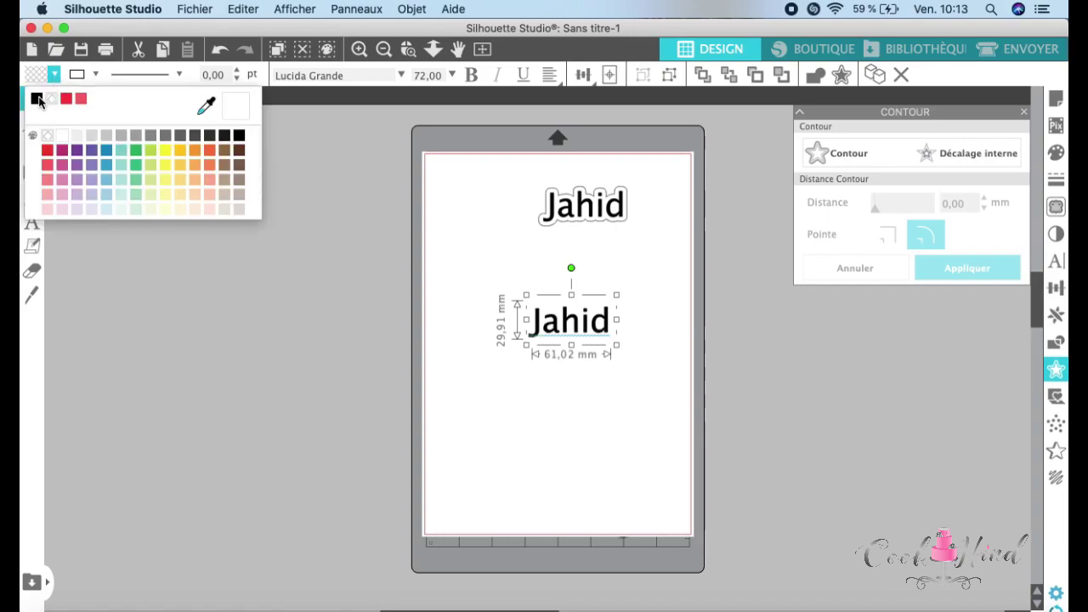
left_click(38, 100)
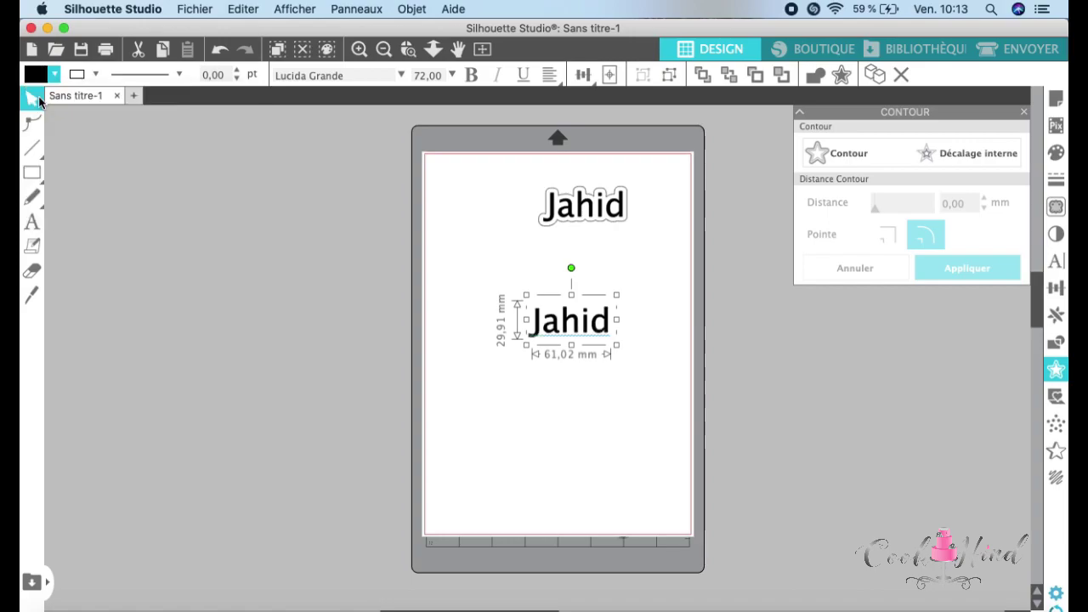
Step: Weld the second name text and group its letters into one object
right_click(561, 314)
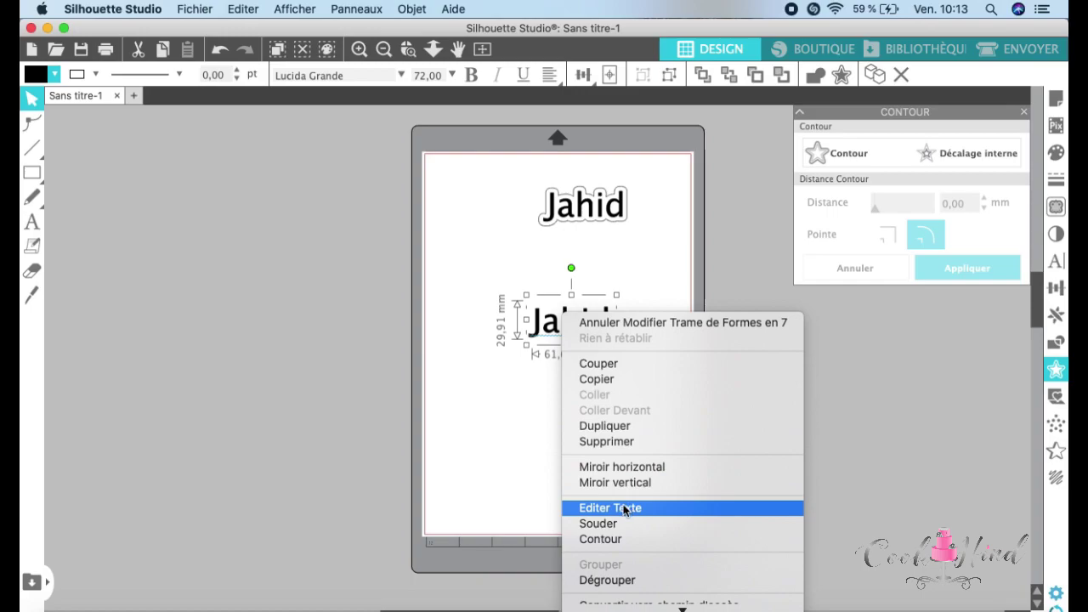
left_click(599, 524)
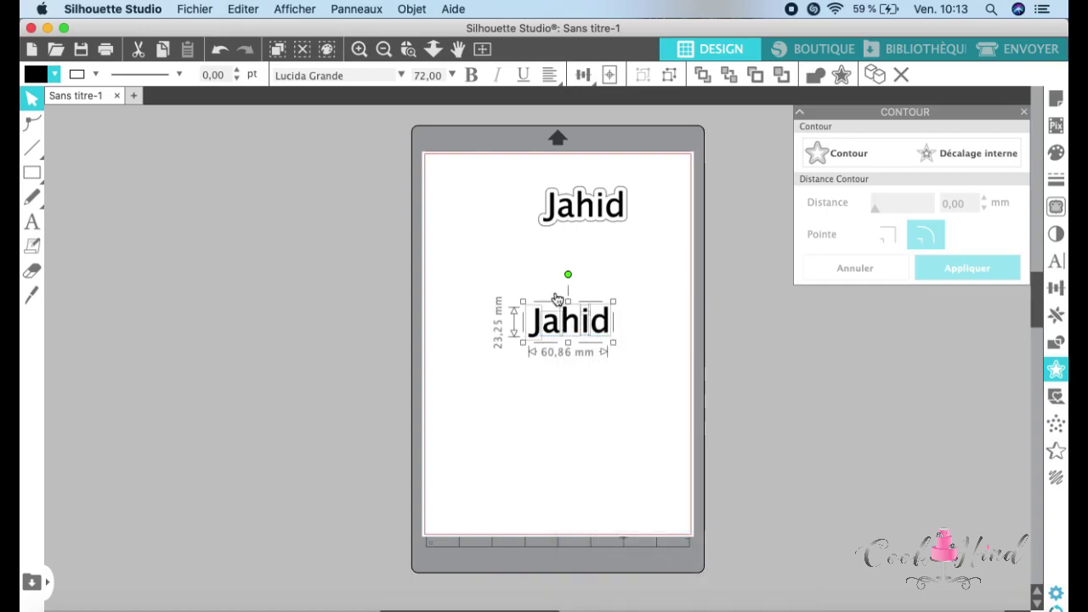
right_click(581, 337)
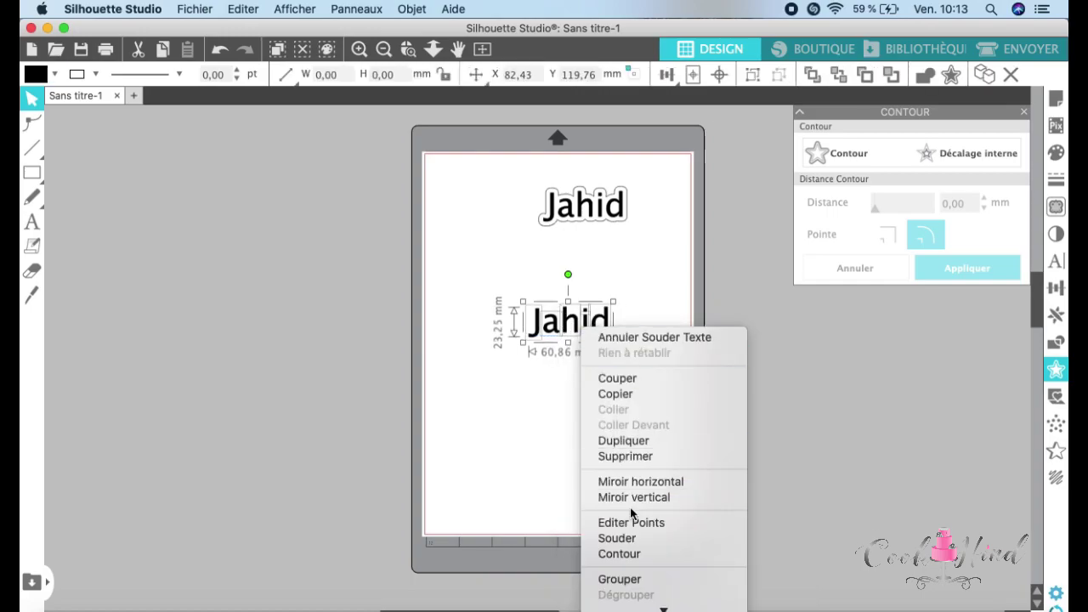
left_click(620, 580)
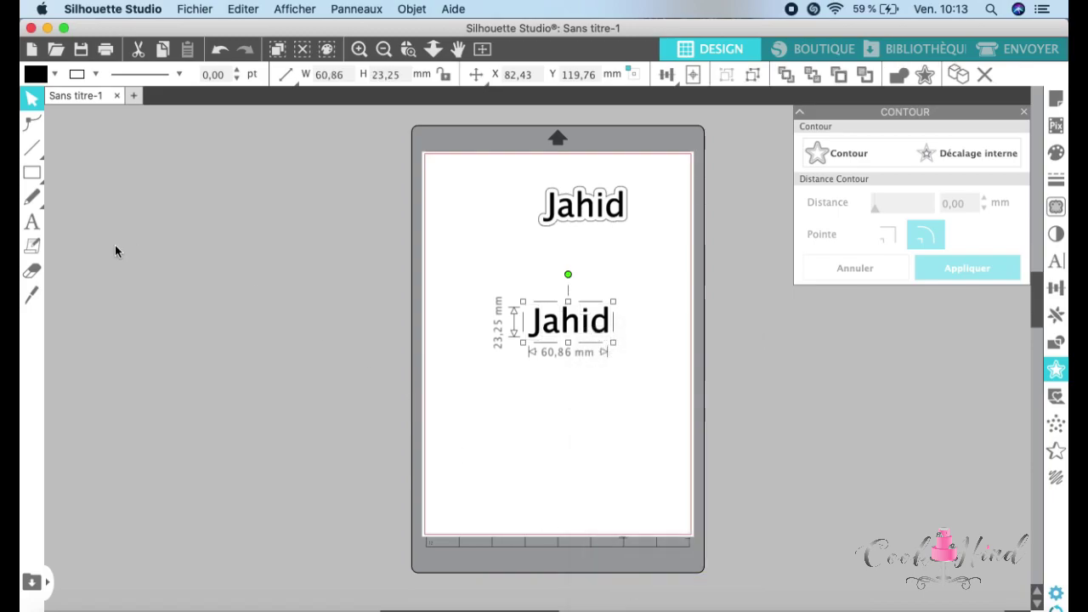
Step: Add the text "3ans" beneath the second name and select it
left_click(34, 224)
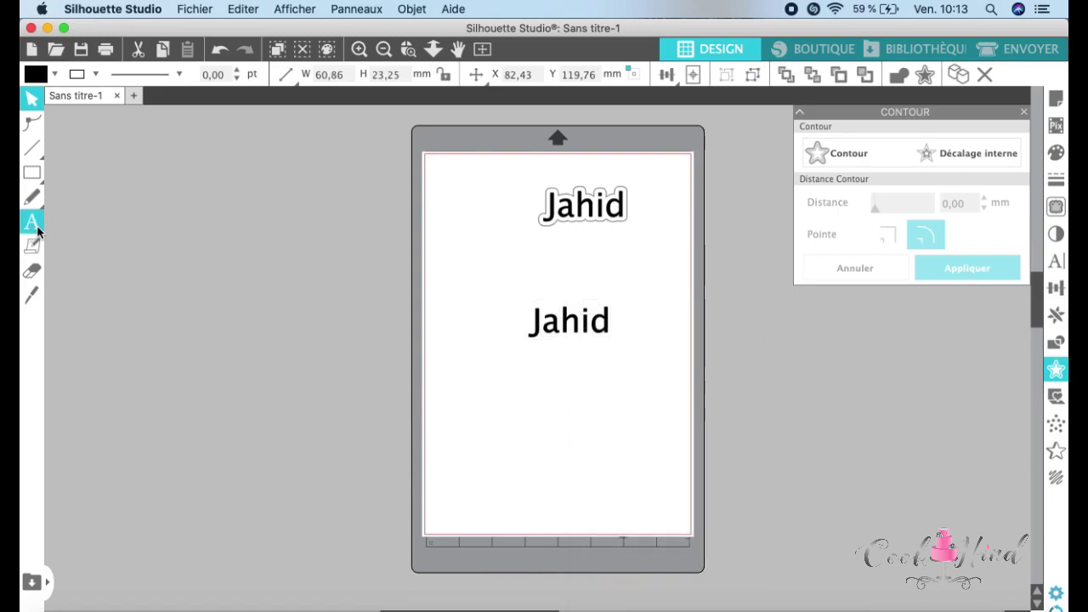
left_click(563, 393)
type("3ans")
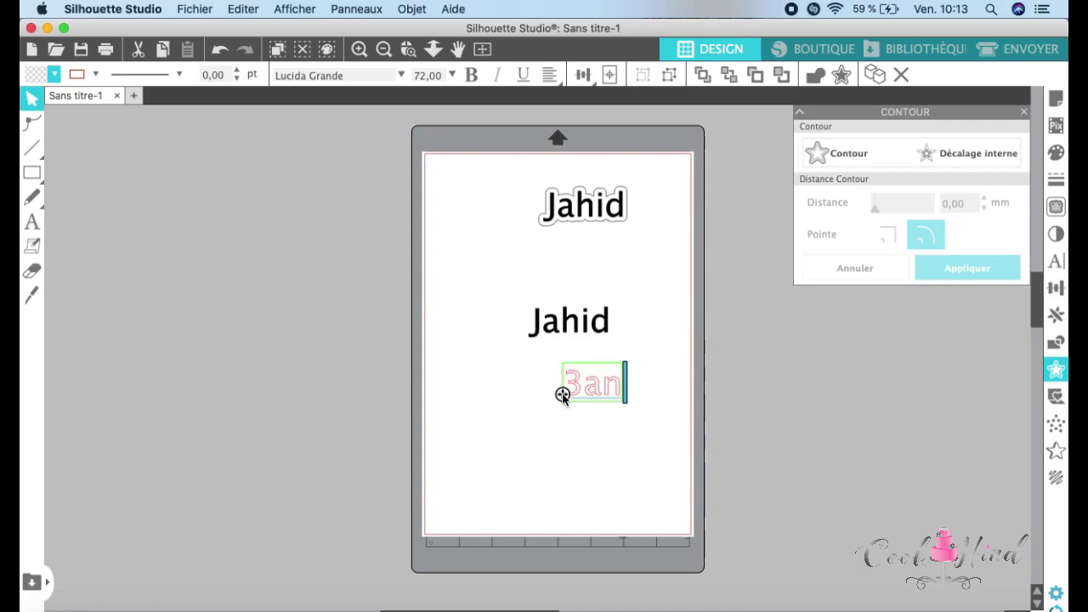
left_click(589, 455)
left_click_drag(627, 443, 559, 364)
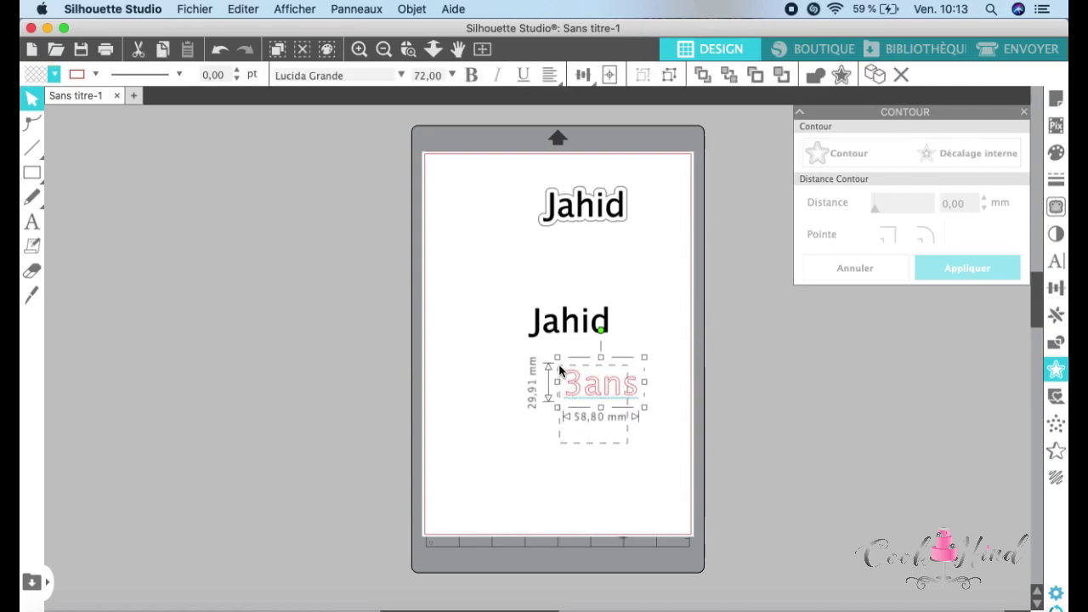
Step: Set the line and fill of the "3ans" text to black and move it close beneath the second name
left_click(95, 74)
left_click(78, 99)
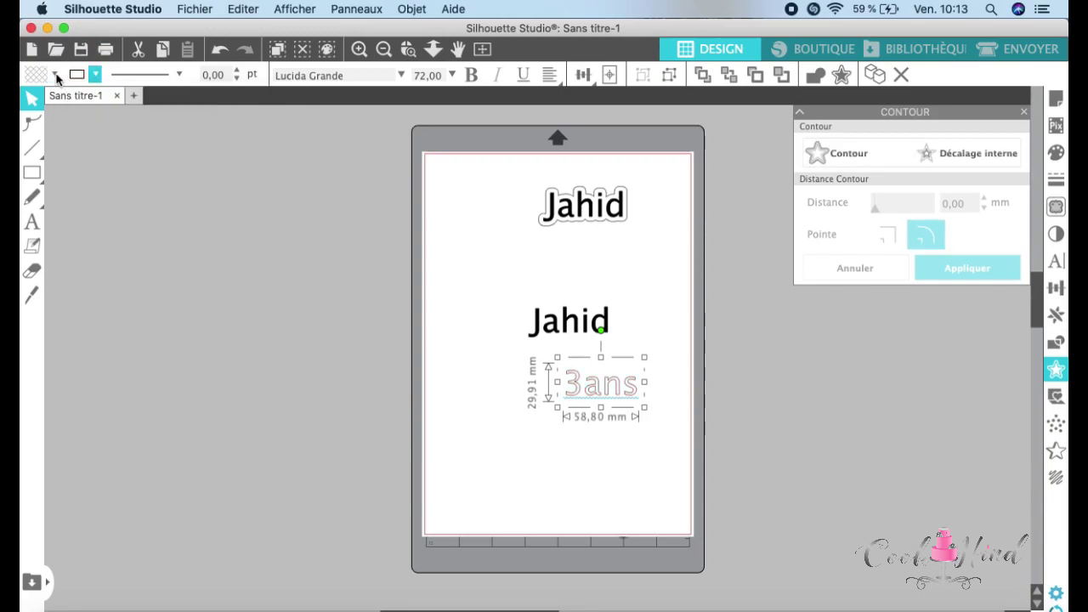
left_click(54, 74)
left_click(38, 100)
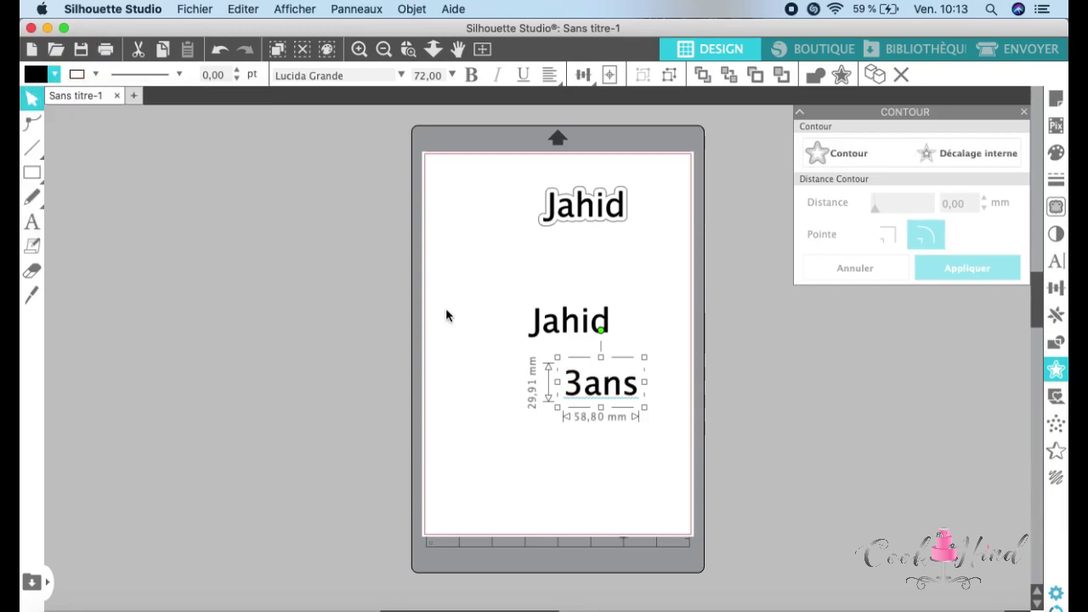
left_click(606, 443)
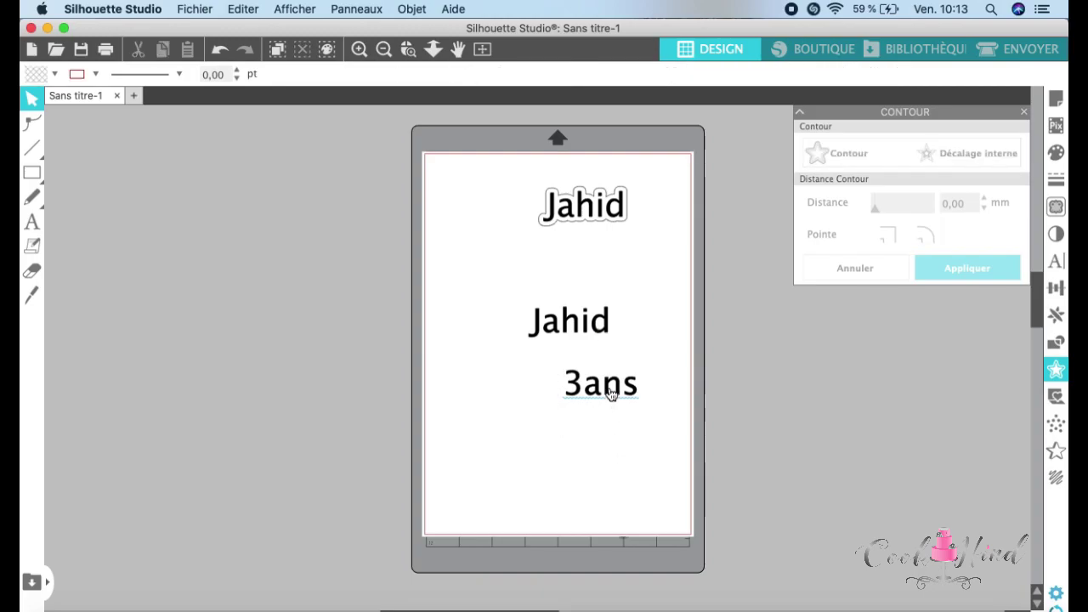
left_click_drag(607, 397, 588, 366)
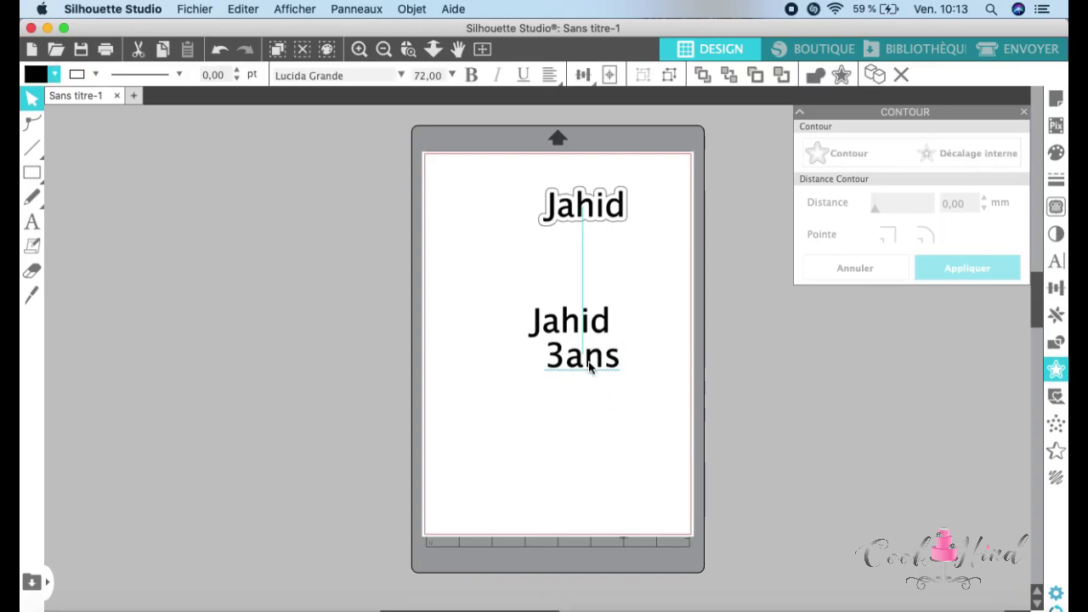
Step: Weld and group the "3ans" letters, and shift the text slightly up and to the right under the name
right_click(589, 364)
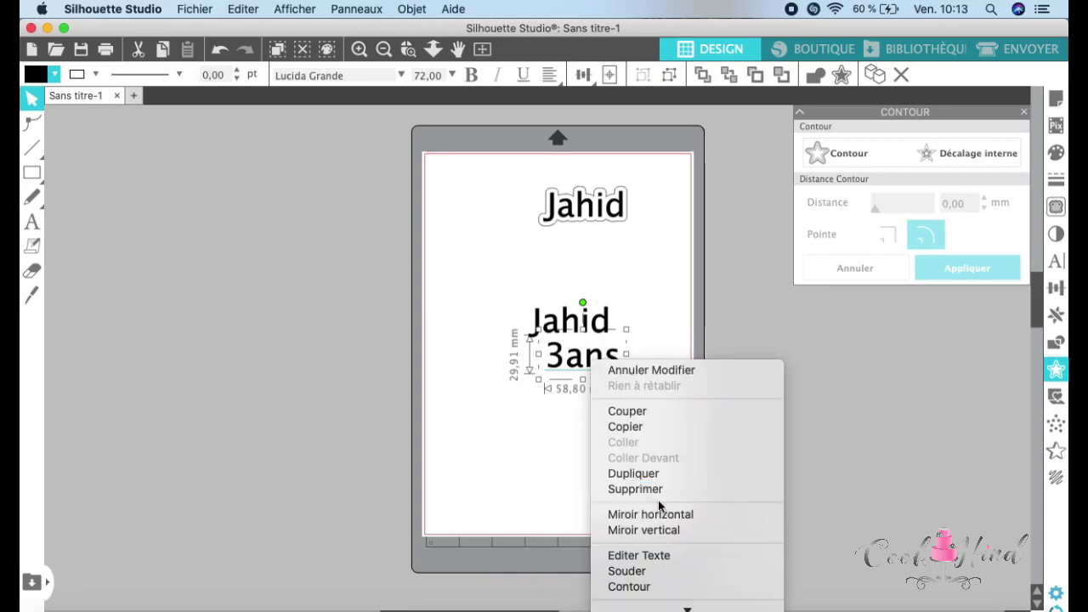
left_click(651, 572)
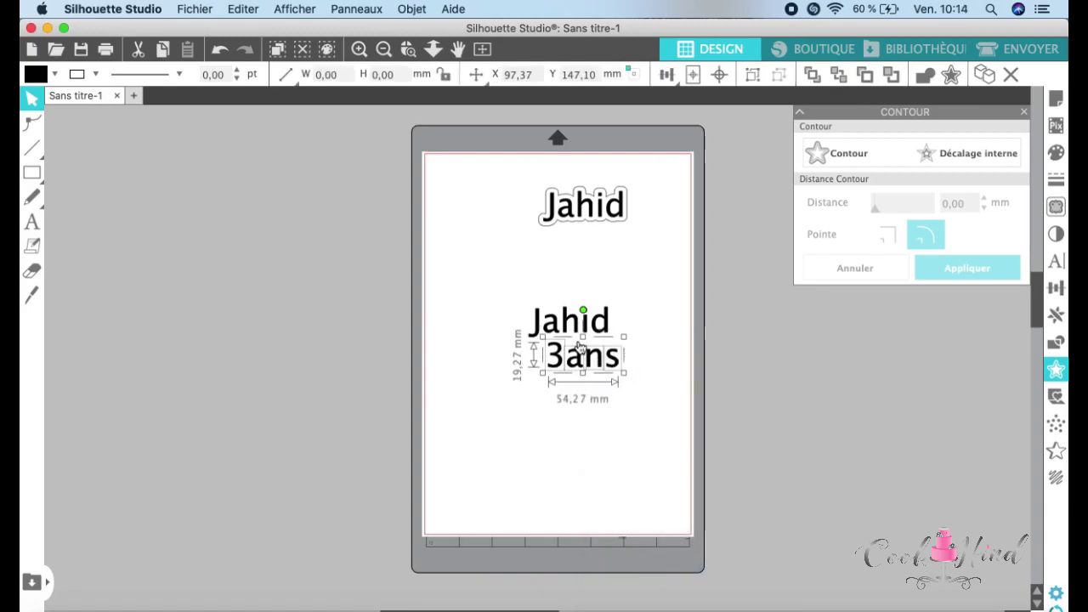
right_click(585, 364)
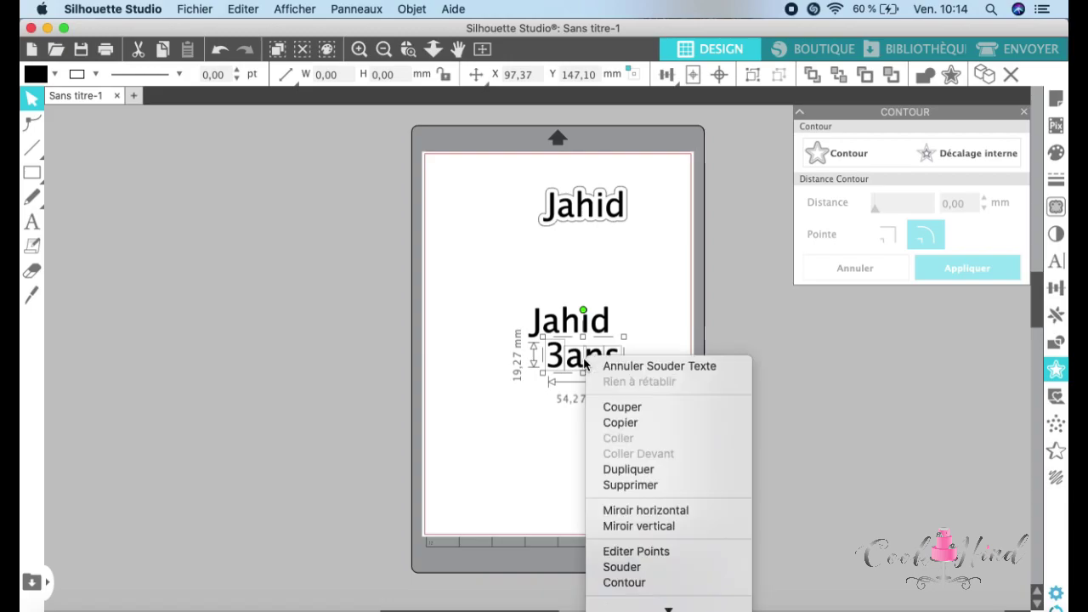
mouse_move(669, 607)
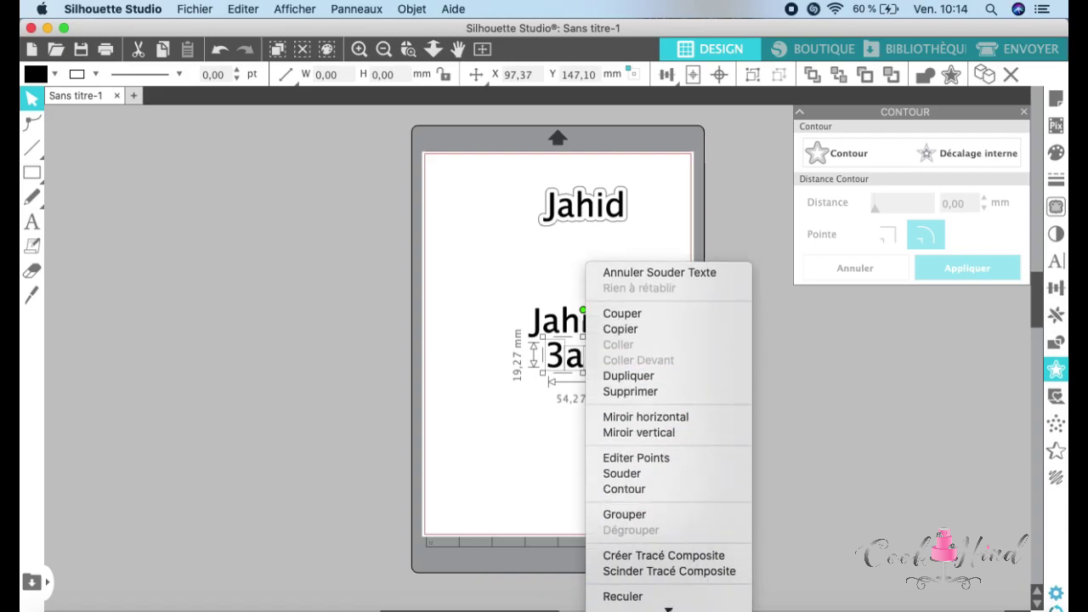
left_click(643, 483)
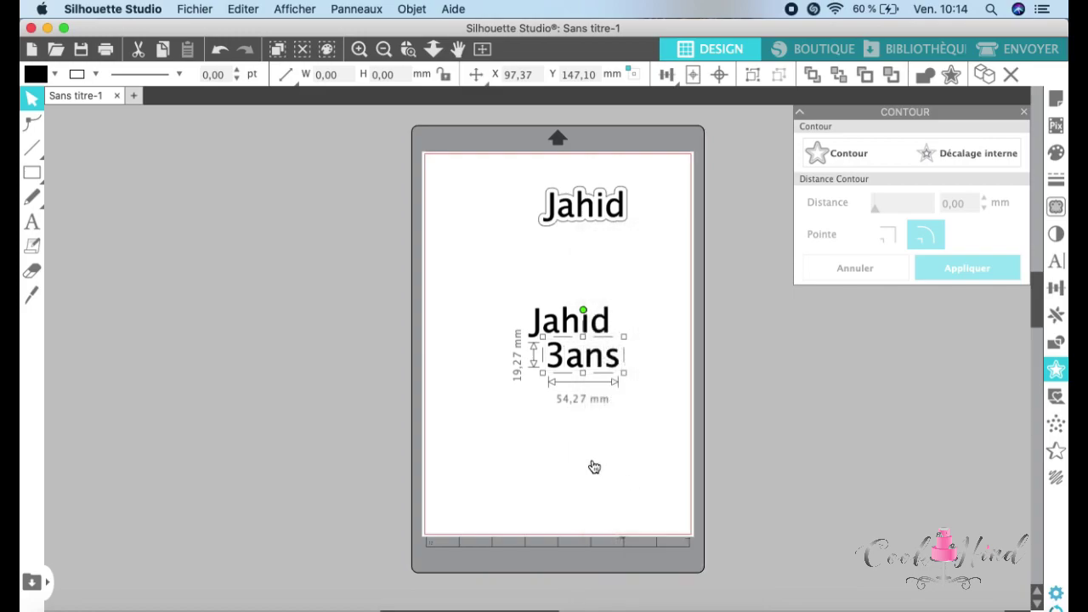
left_click(603, 406)
left_click_drag(618, 366, 629, 355)
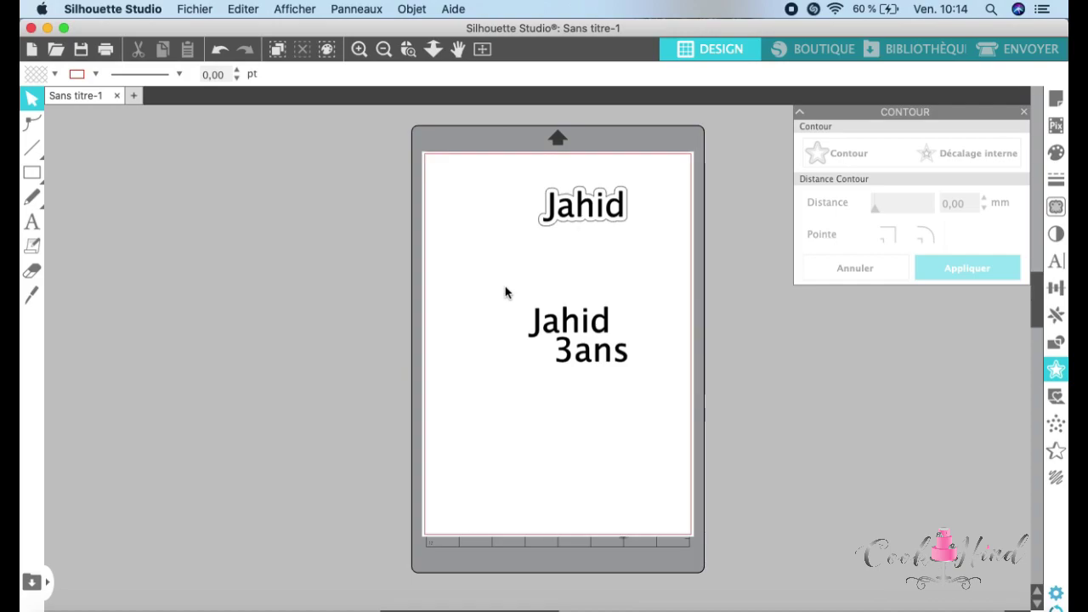
Step: Apply an outer contour with rounded corners at a distance of 4.5 mm around the second name and "3ans" together
left_click_drag(505, 293, 651, 394)
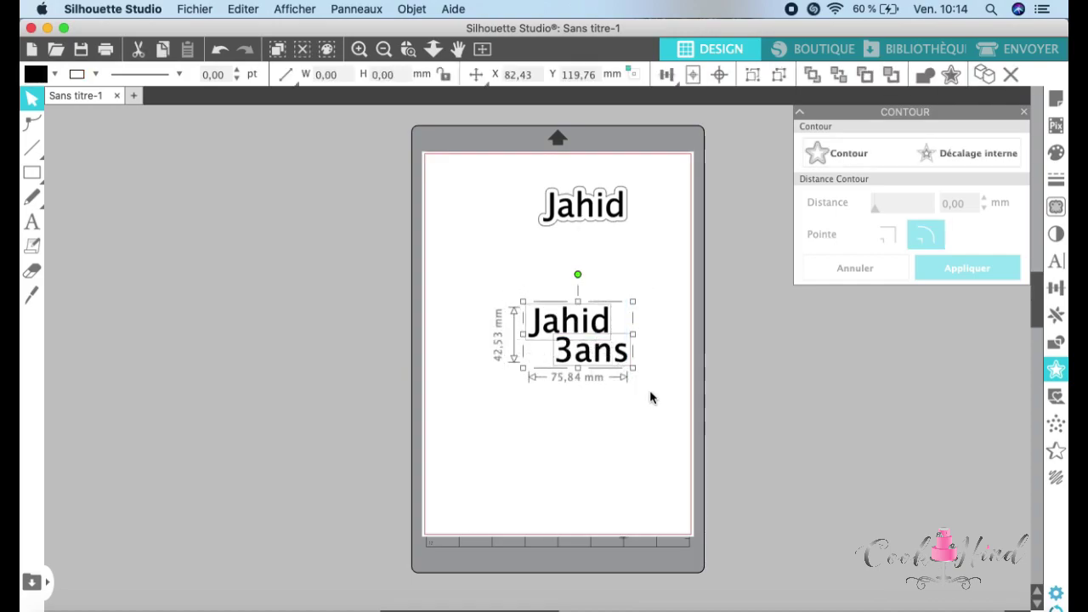
left_click(848, 155)
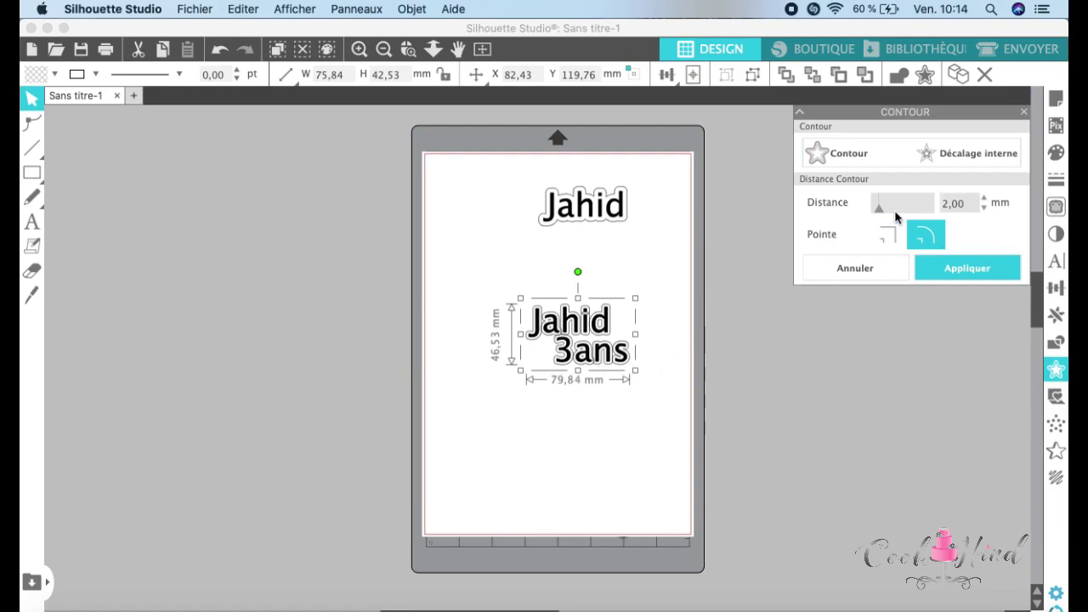
left_click_drag(878, 209, 884, 210)
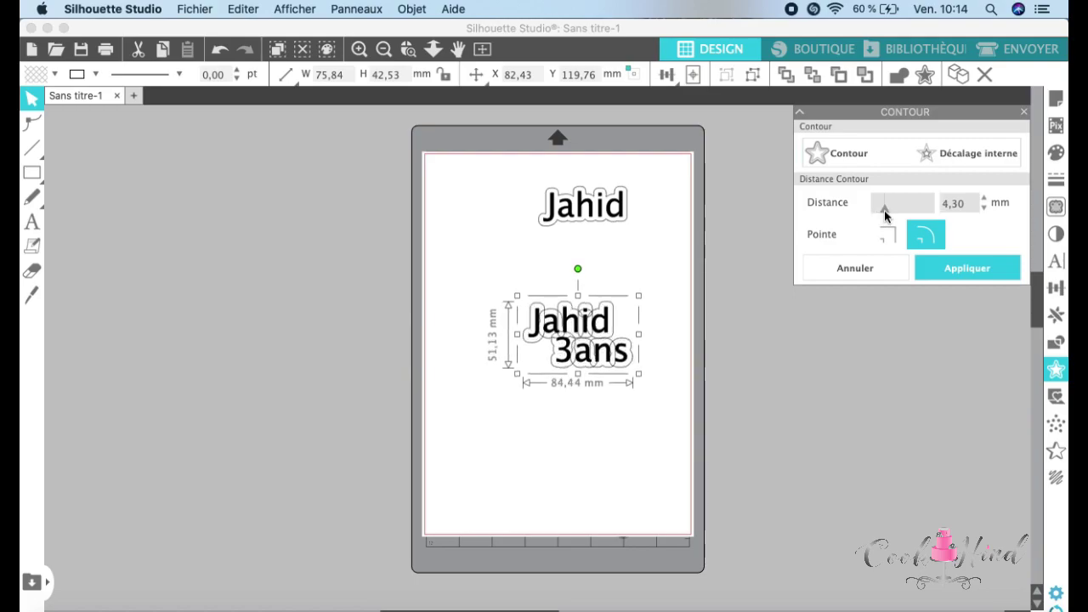
left_click(989, 271)
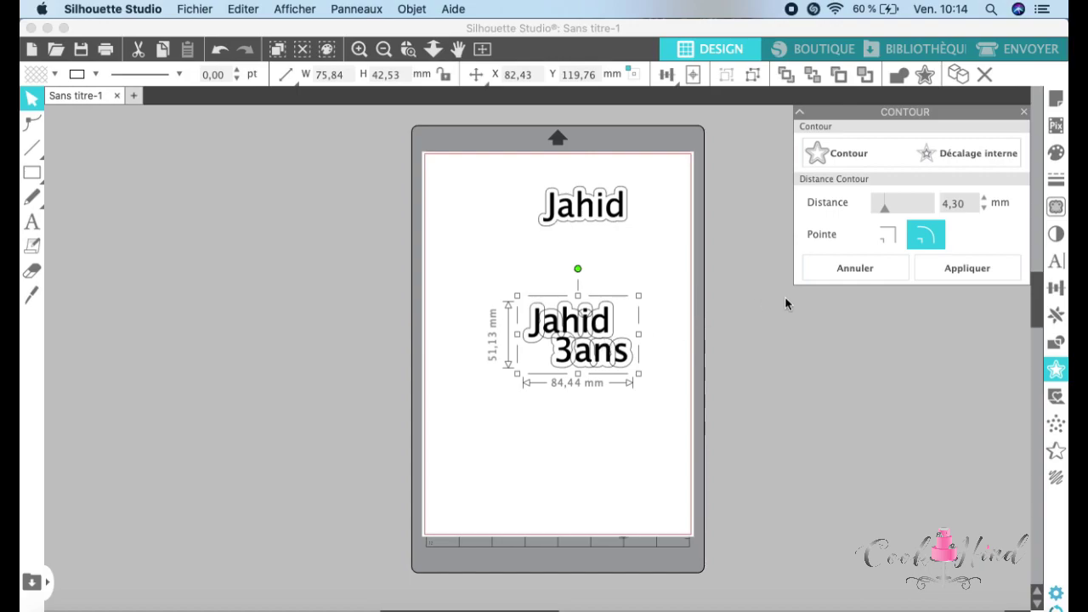
left_click(984, 198)
left_click(984, 198)
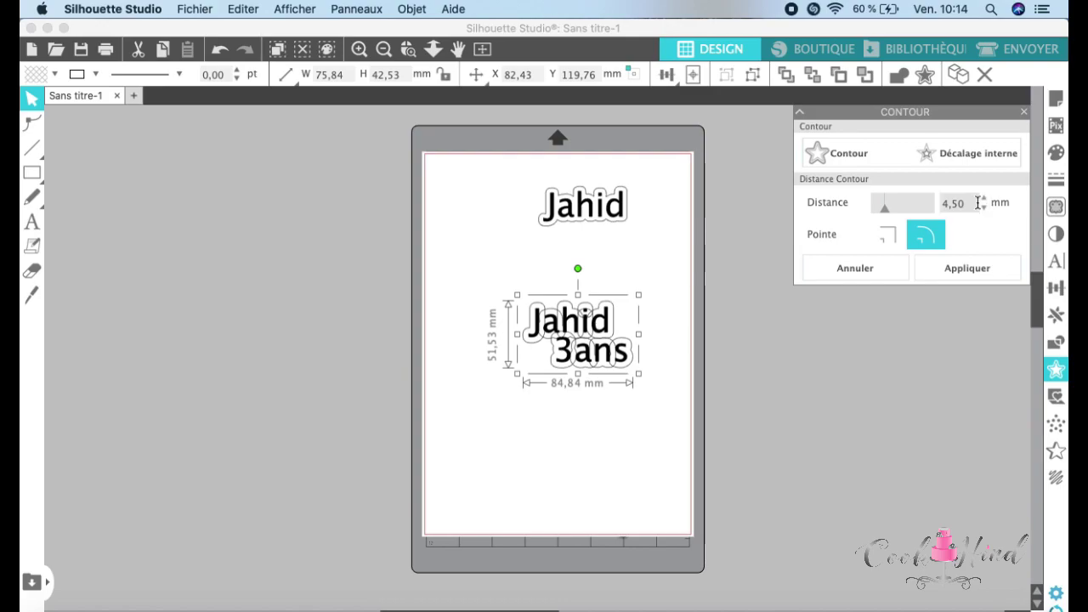
left_click(993, 268)
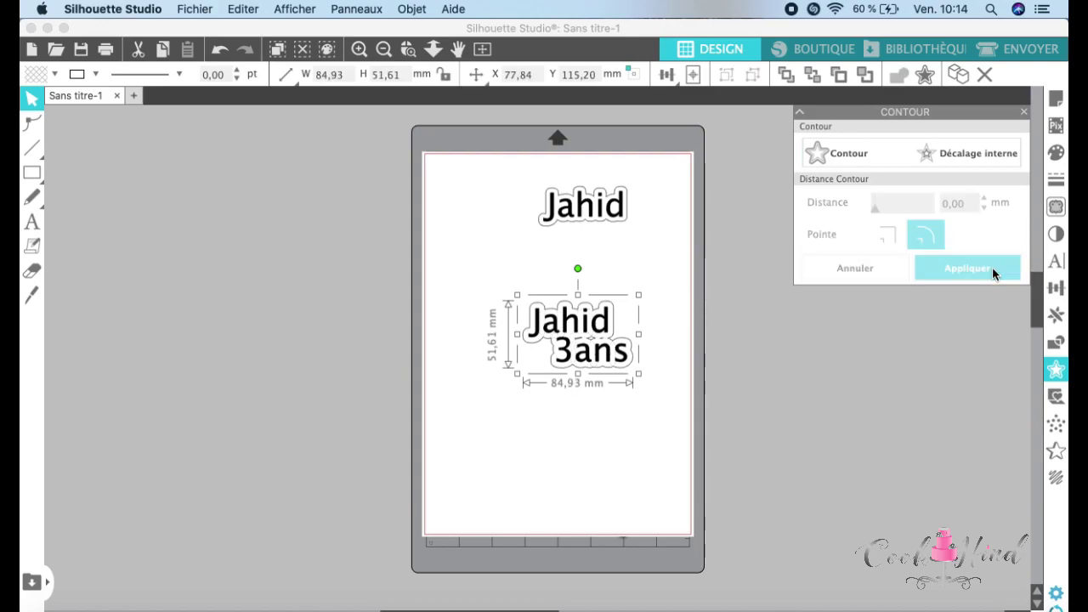
Step: Move the contour of the two-line text off the page, to the left of the text
left_click(582, 465)
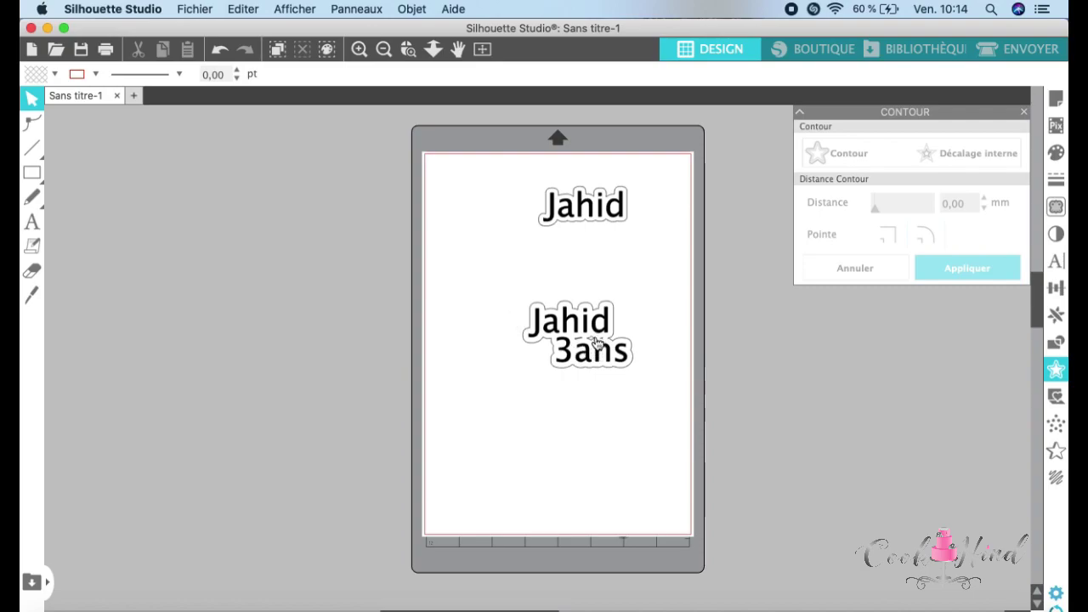
left_click_drag(570, 348, 474, 370)
left_click_drag(388, 379, 345, 364)
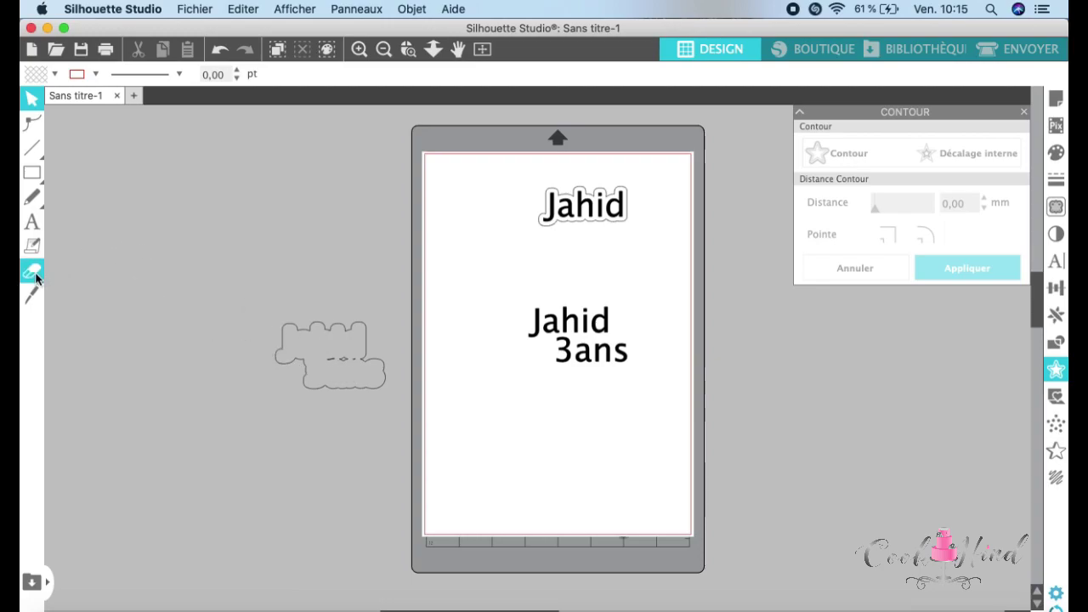
Step: Try to weld the detached contour into a single outline
left_click(373, 387)
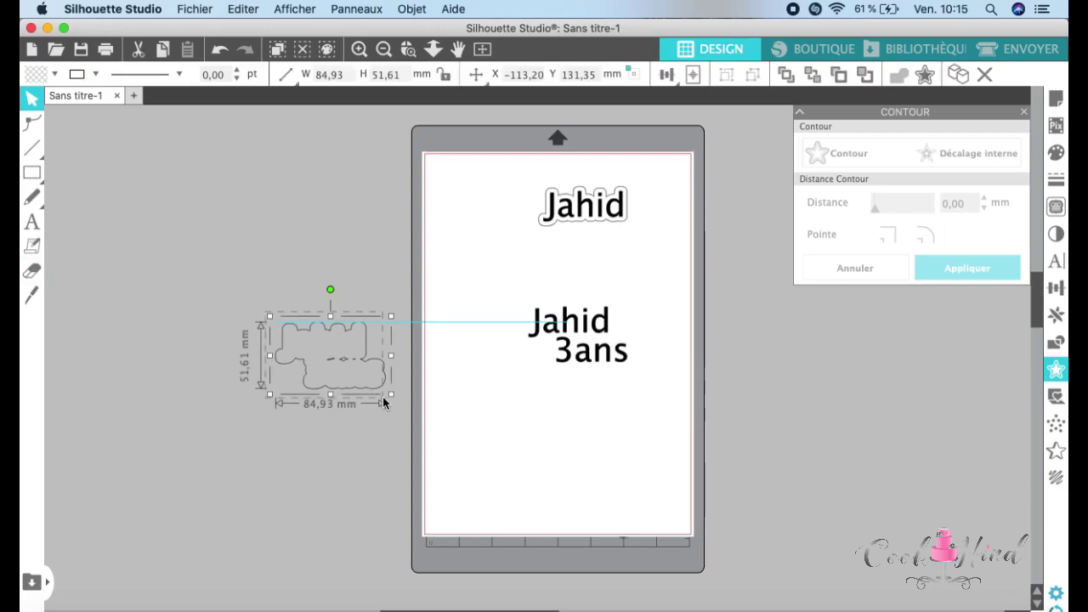
right_click(348, 370)
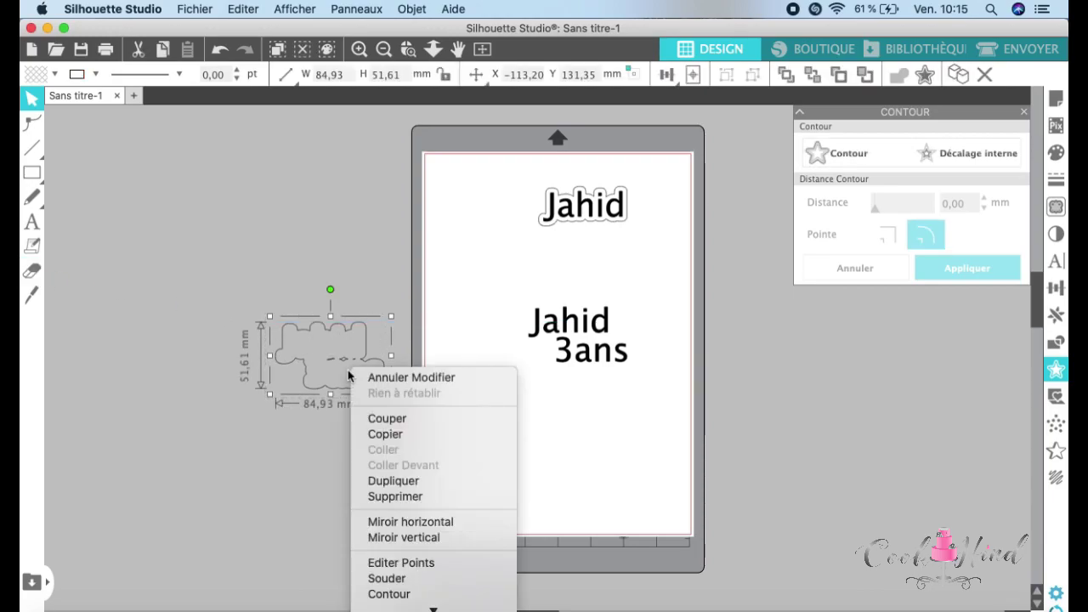
left_click(413, 580)
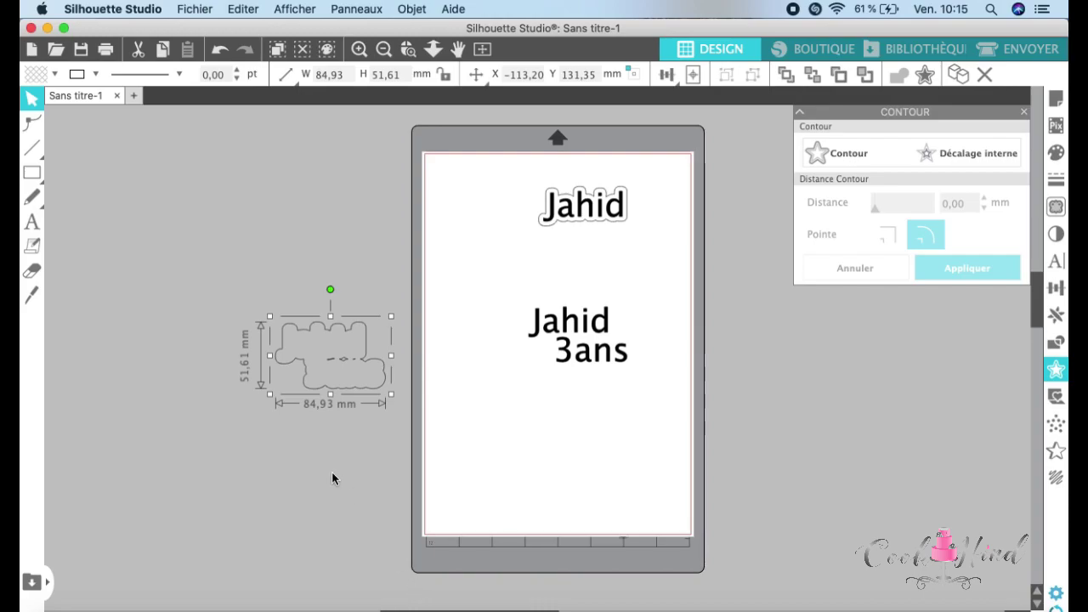
left_click(332, 473)
Step: Release the compound path of the detached contour
mouse_move(344, 364)
left_mouse_down()
mouse_move(329, 372)
mouse_move(335, 365)
left_mouse_up()
left_click(246, 315)
left_click(329, 366)
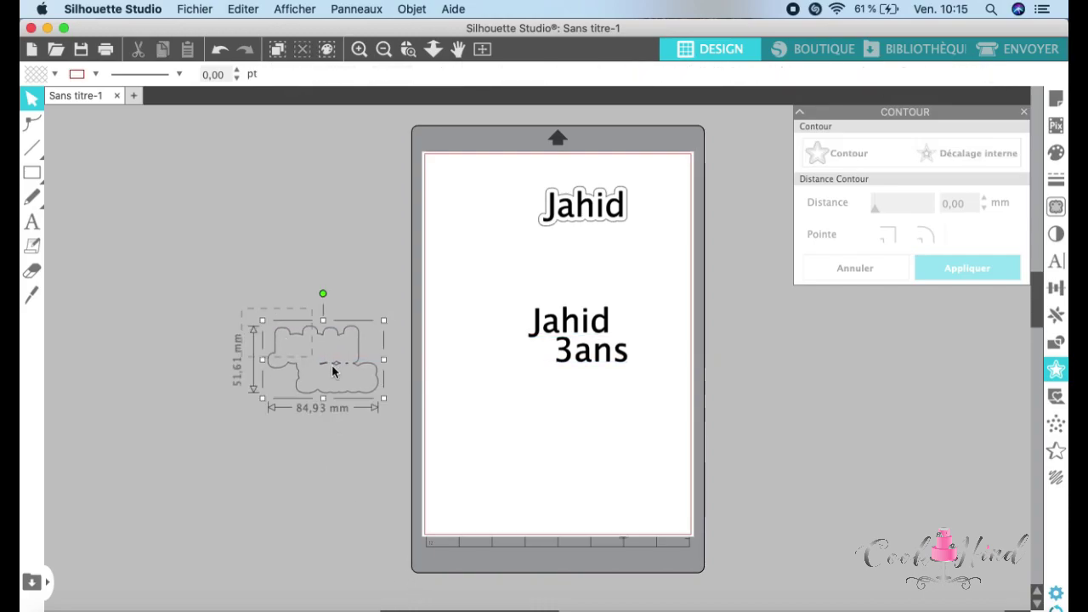
right_click(336, 365)
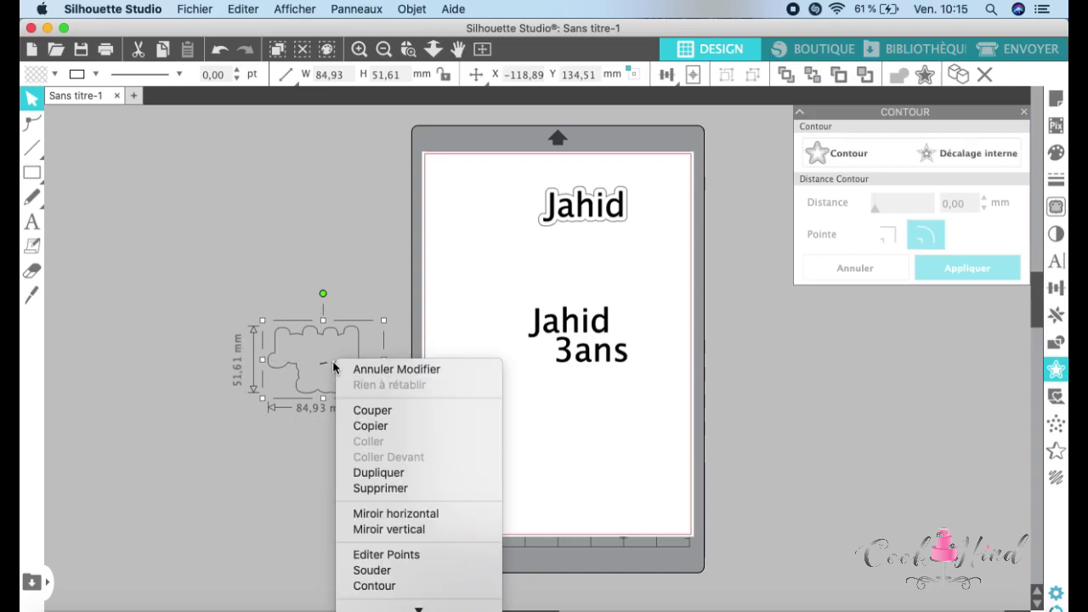
mouse_move(419, 607)
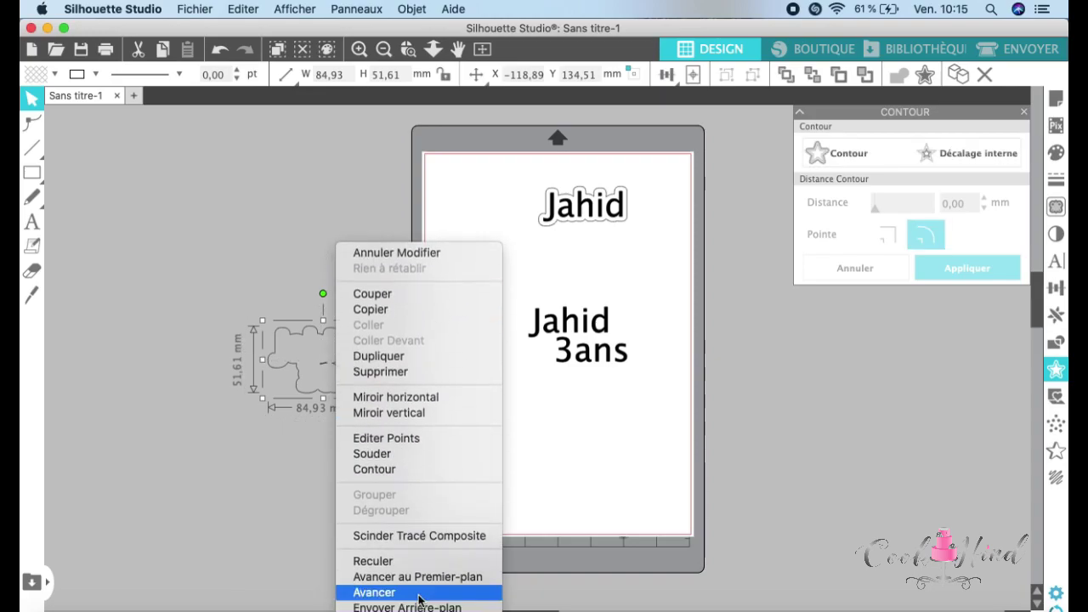
left_click(423, 536)
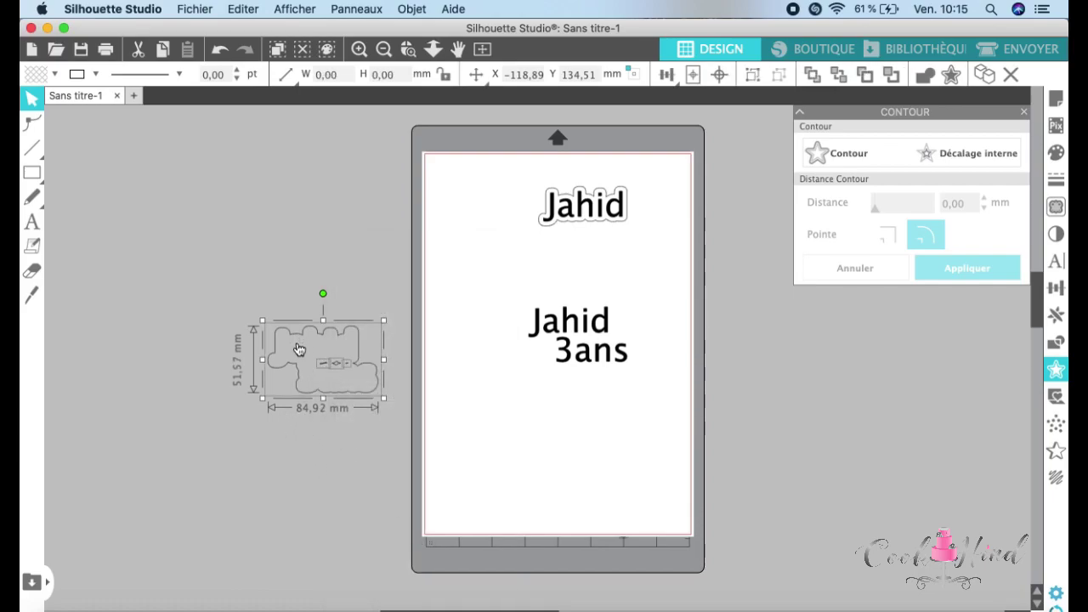
Step: Separate the outer outline from the small inner fragments and delete those fragments
left_click_drag(297, 333, 208, 425)
left_click(273, 420)
left_click_drag(234, 323, 333, 368)
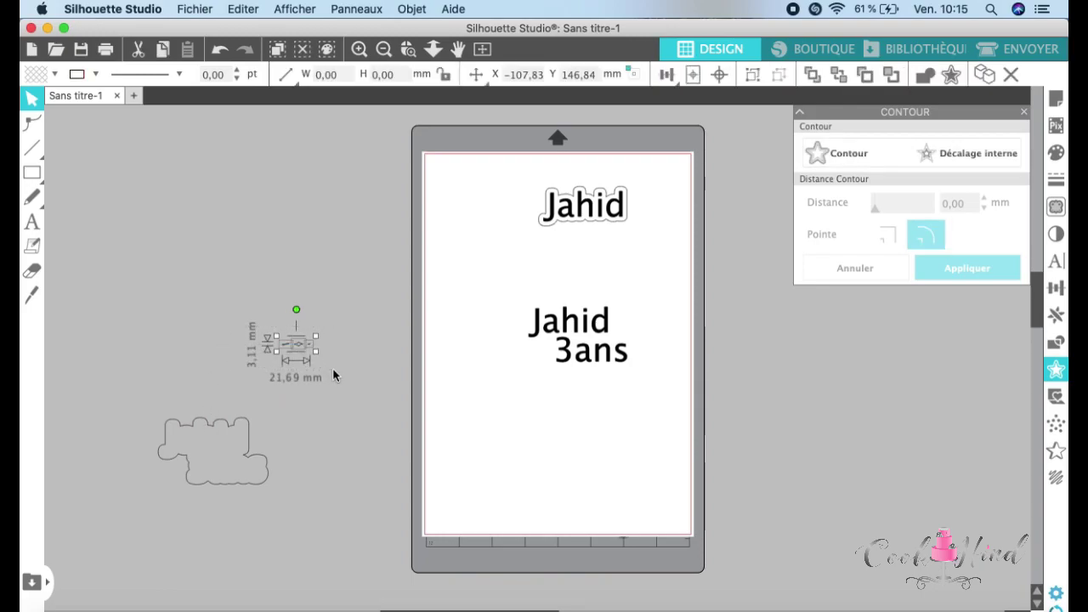
key("Delete")
Step: Place the cleaned outline over the text and try to center the name, "3ans" and the outline on each other horizontally and vertically
left_click_drag(252, 454, 628, 370)
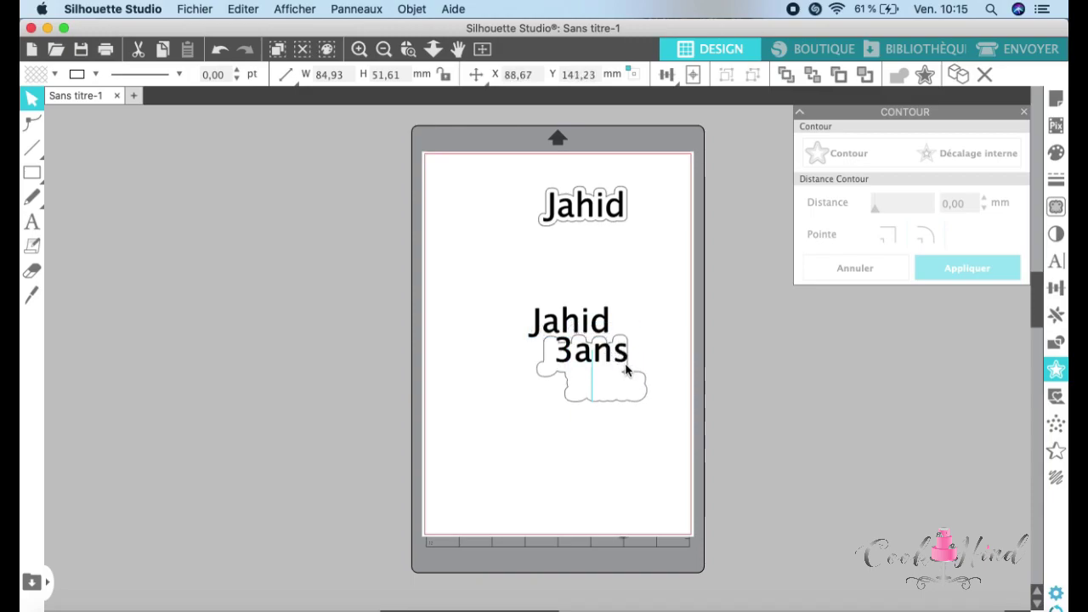
left_click(738, 323)
left_click_drag(495, 292, 672, 422)
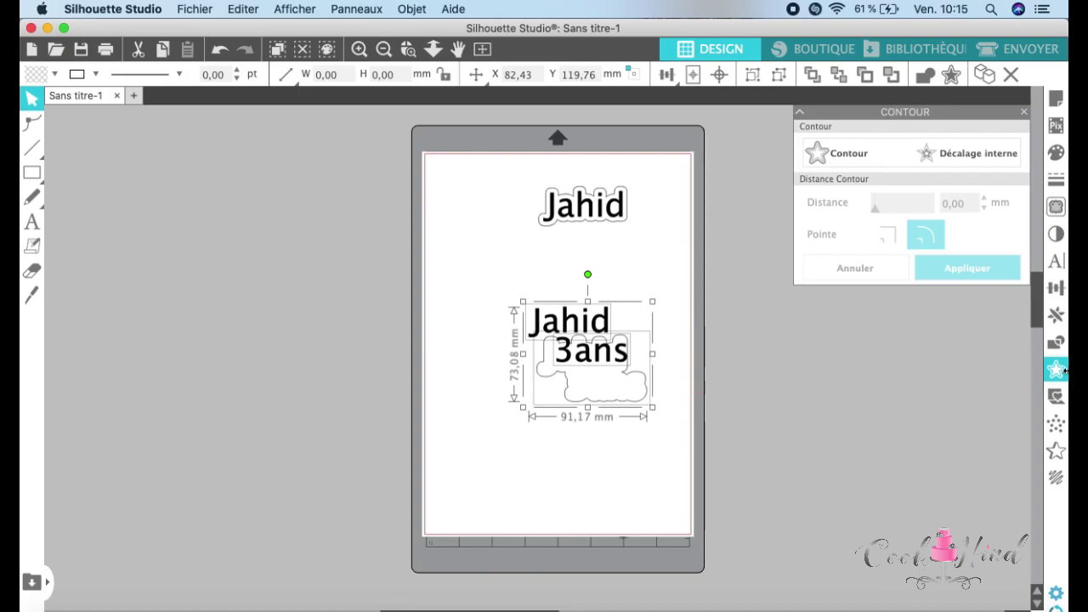
left_click(1056, 289)
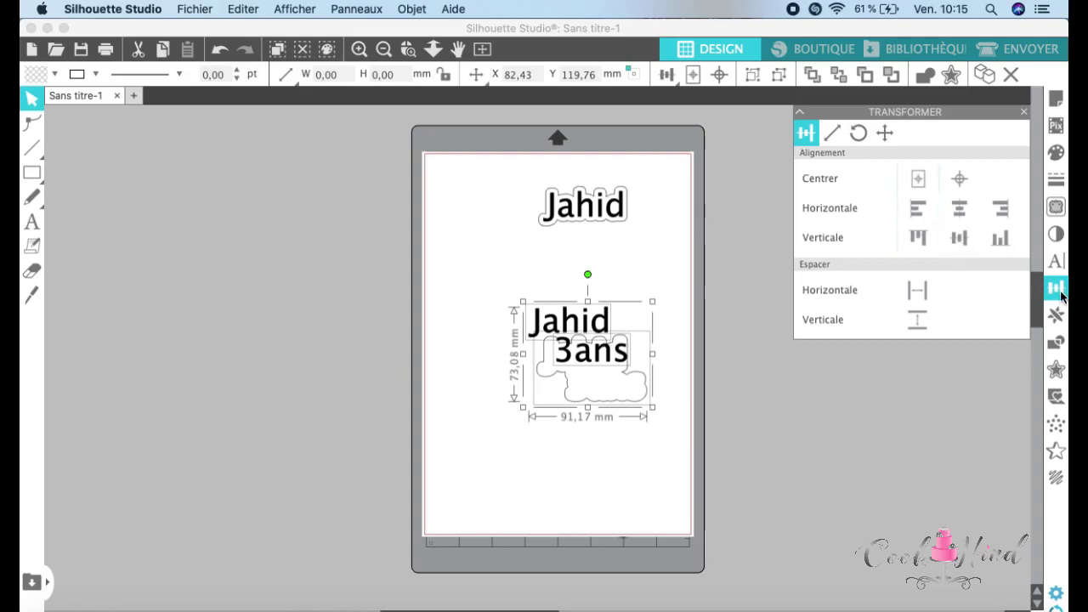
left_click(963, 218)
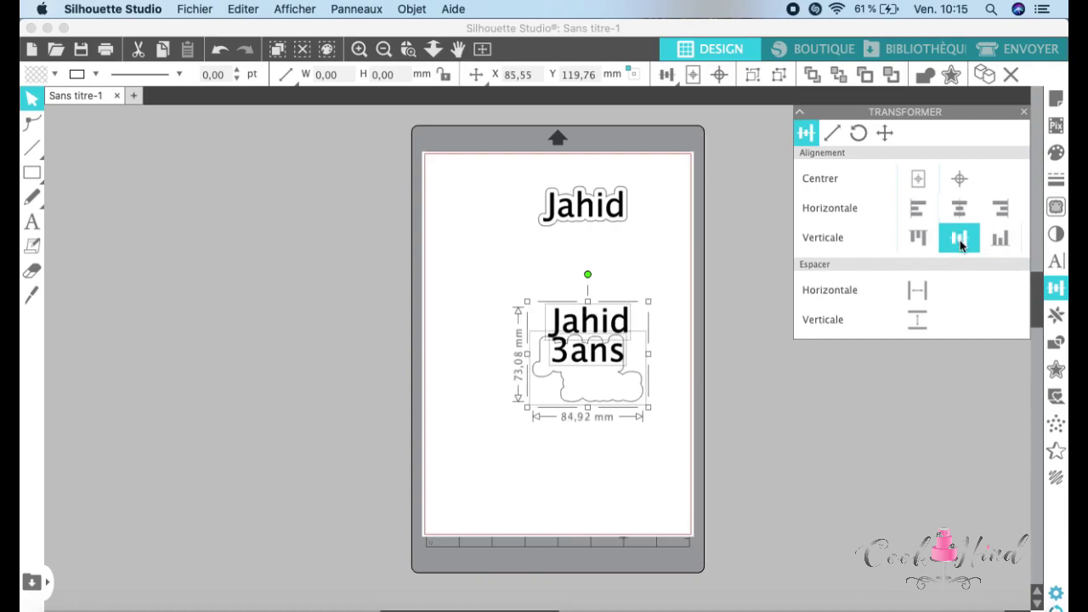
left_click(960, 239)
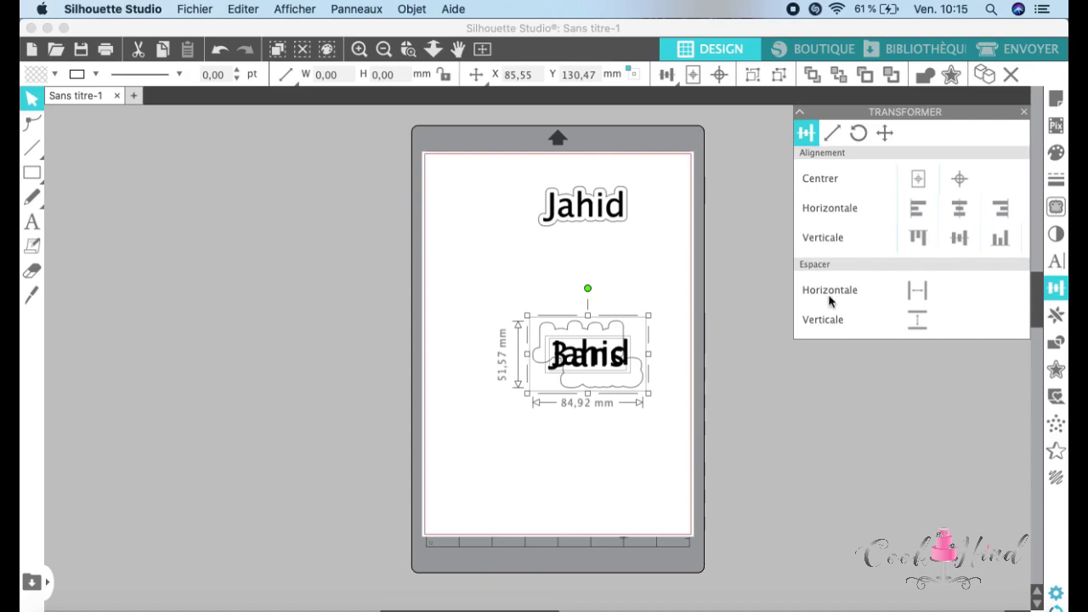
Step: Undo the horizontal and vertical centering of the name, "3ans" and the outline
left_click(219, 49)
left_click(218, 49)
left_click(219, 49)
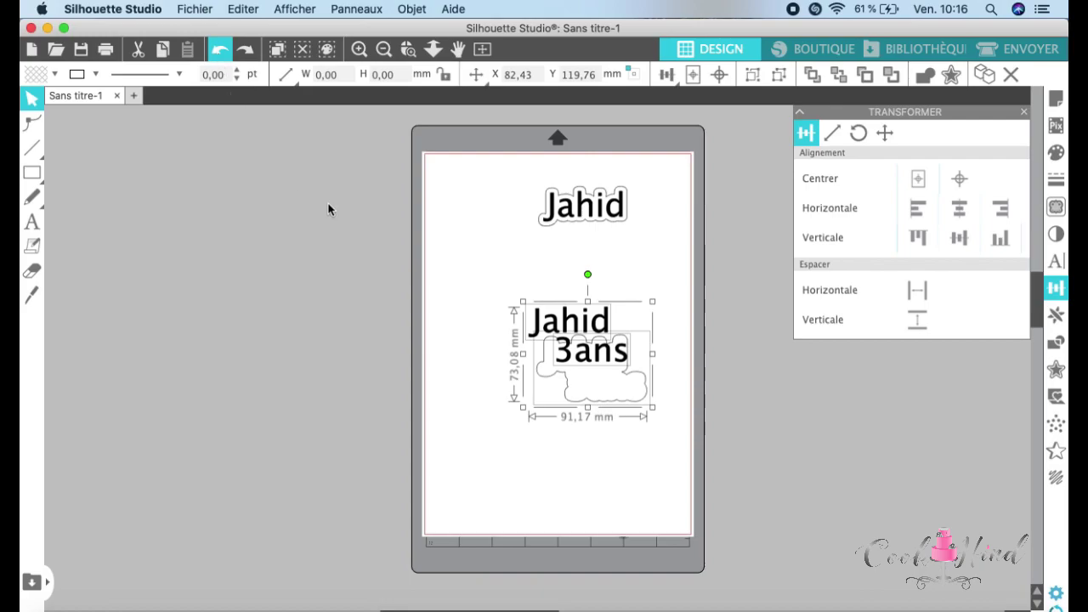
Step: Shift the text and outline up and left, and set the outline aside at the page's lower left edge
left_click_drag(626, 403, 625, 371)
left_click(595, 430)
left_click_drag(505, 413, 426, 437)
Step: Group the second name and "3ans" into one object
left_click(510, 294)
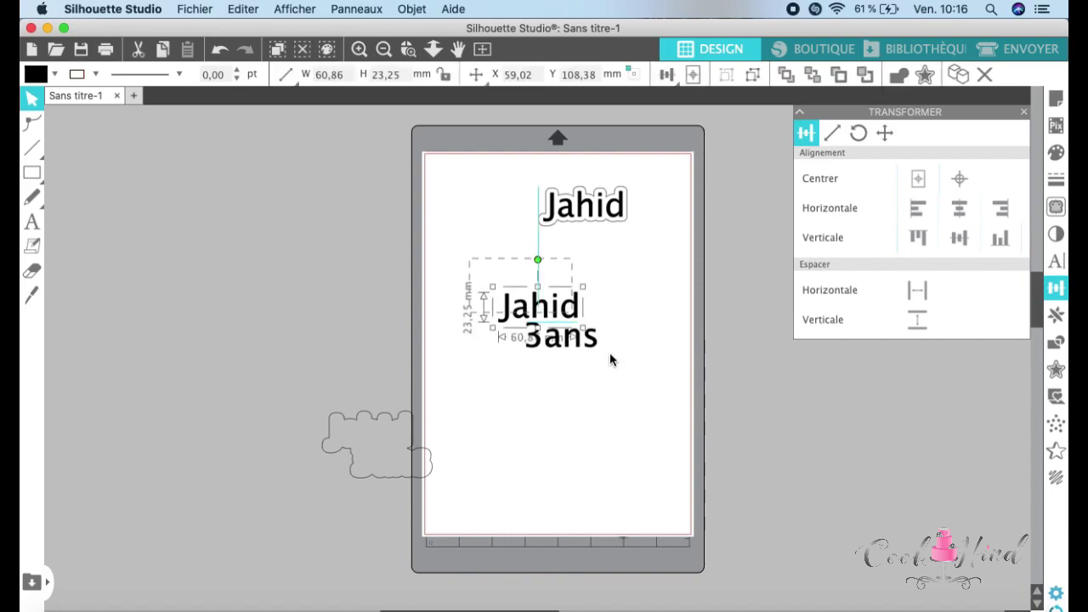
left_click(600, 345, "shift")
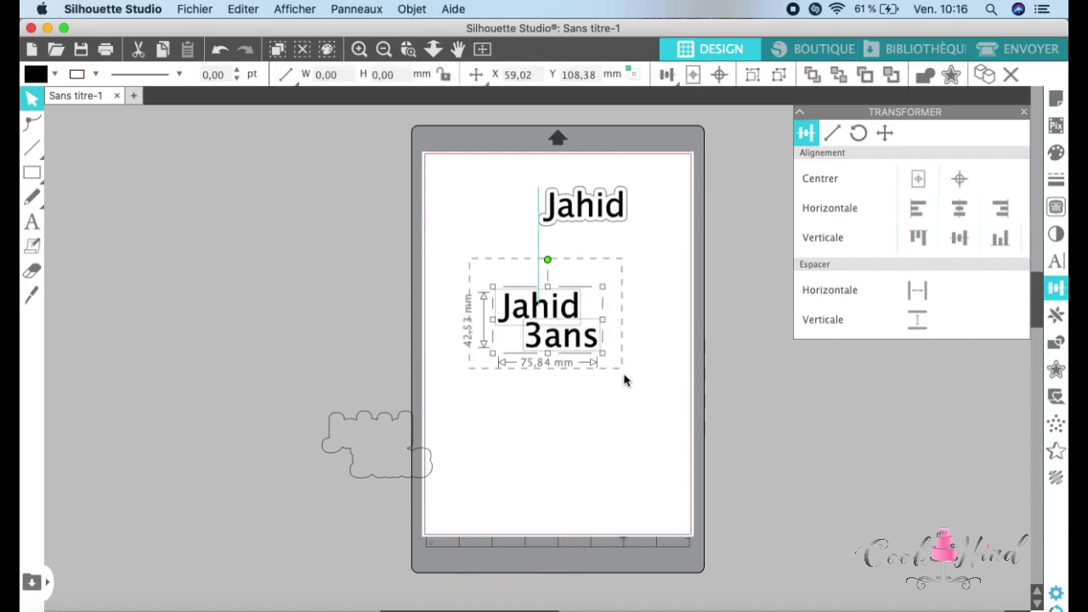
right_click(561, 303)
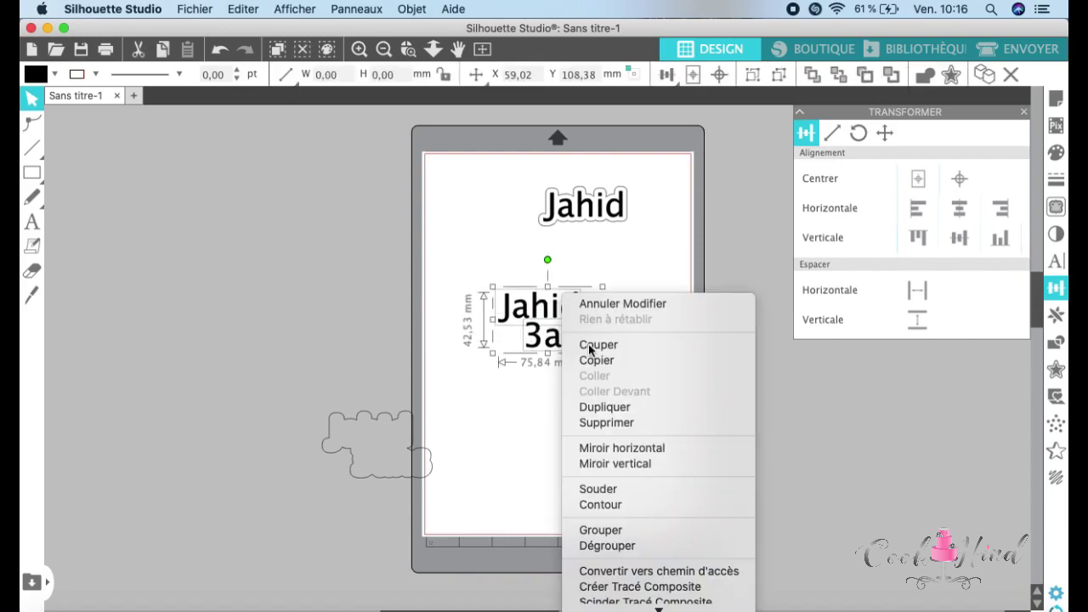
left_click(638, 528)
left_click(494, 442)
Step: Move the outline back over the grouped text and center the two on each other horizontally and vertically
left_click_drag(409, 445, 576, 325)
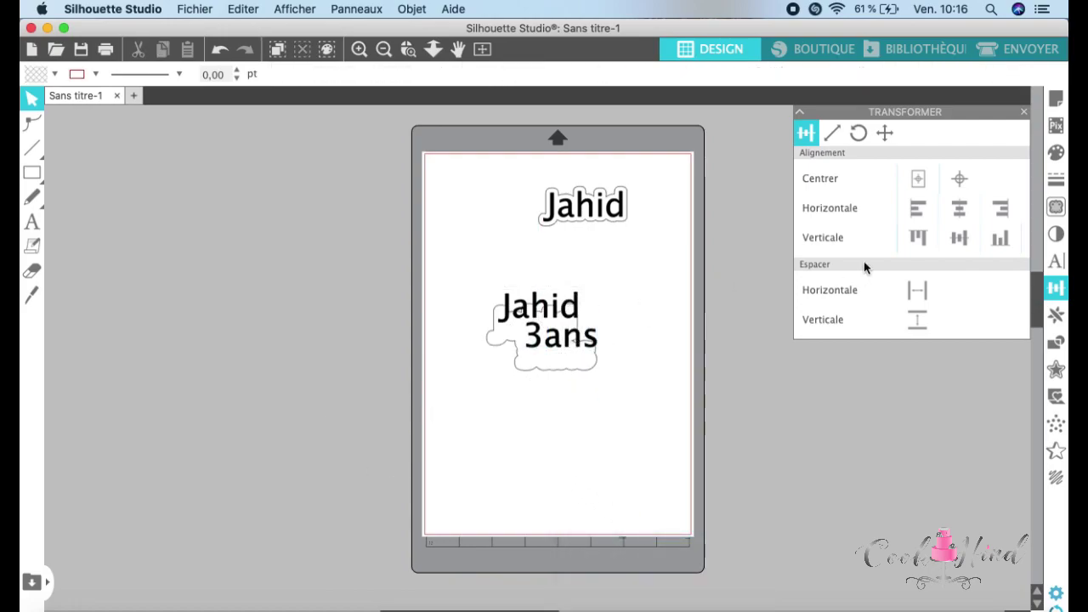
left_click_drag(446, 255, 620, 394)
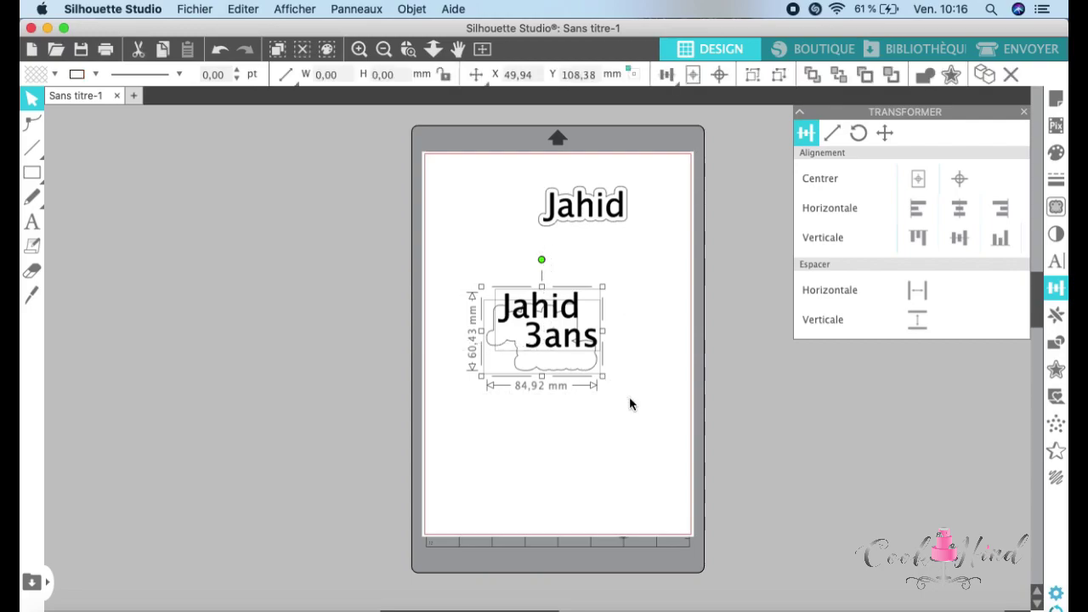
left_click(964, 216)
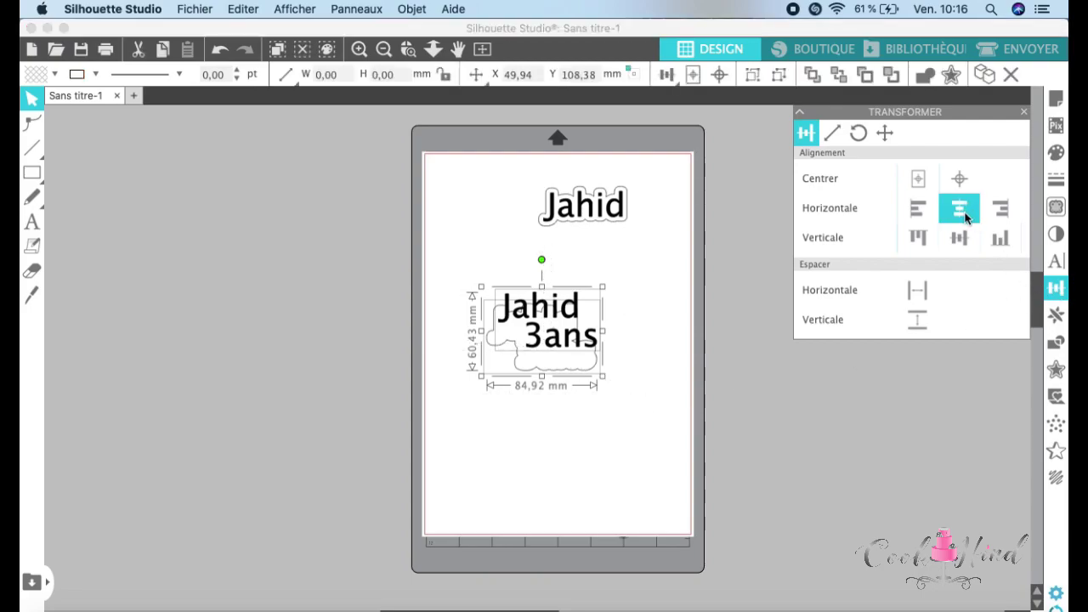
left_click(963, 241)
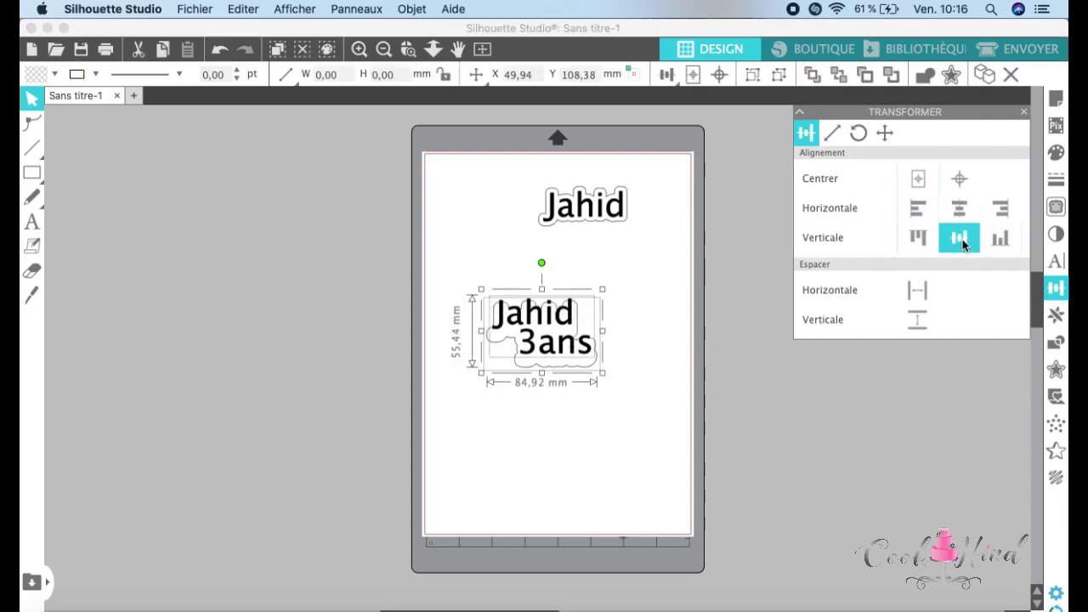
left_click(609, 465)
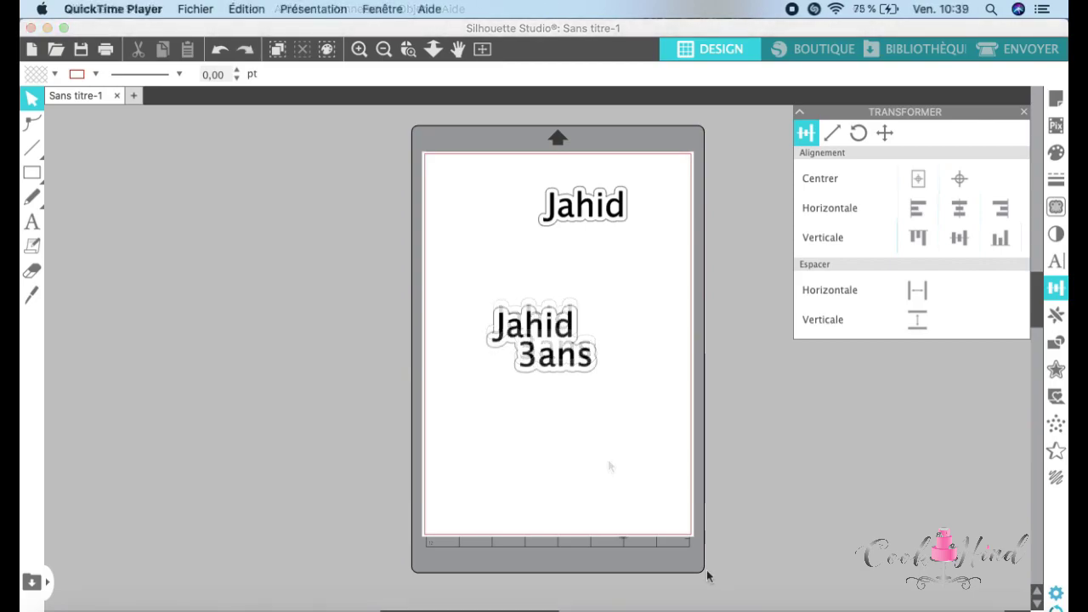
Step: Move the outline off the page again, clear of the grouped text
left_click(516, 372)
left_click(517, 372)
left_click_drag(516, 372, 256, 370)
left_click(187, 289)
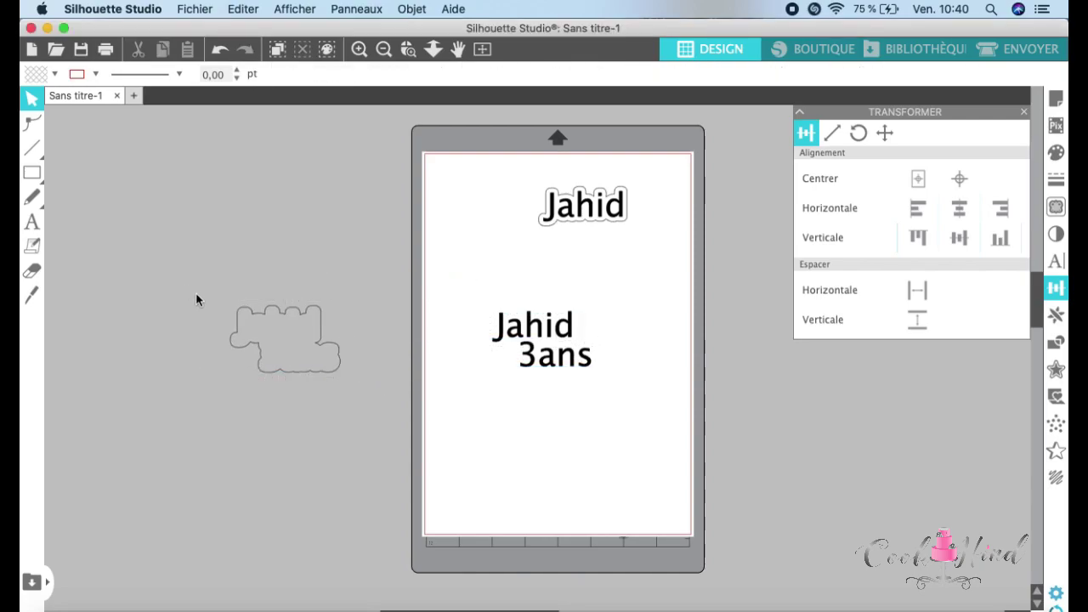
Step: Set the detached outline's line thickness to 5 pt
left_click(258, 352)
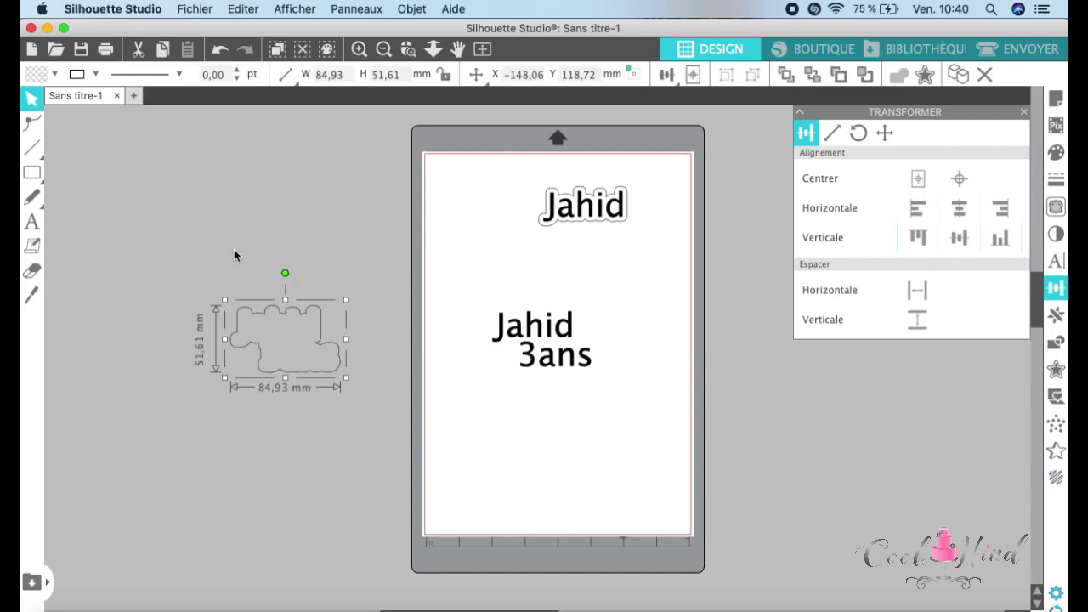
left_click(215, 74)
type("5")
left_click(272, 201)
Step: Move the thickened outline back over the grouped text and center them on each other horizontally and vertically
left_click_drag(321, 339, 545, 341)
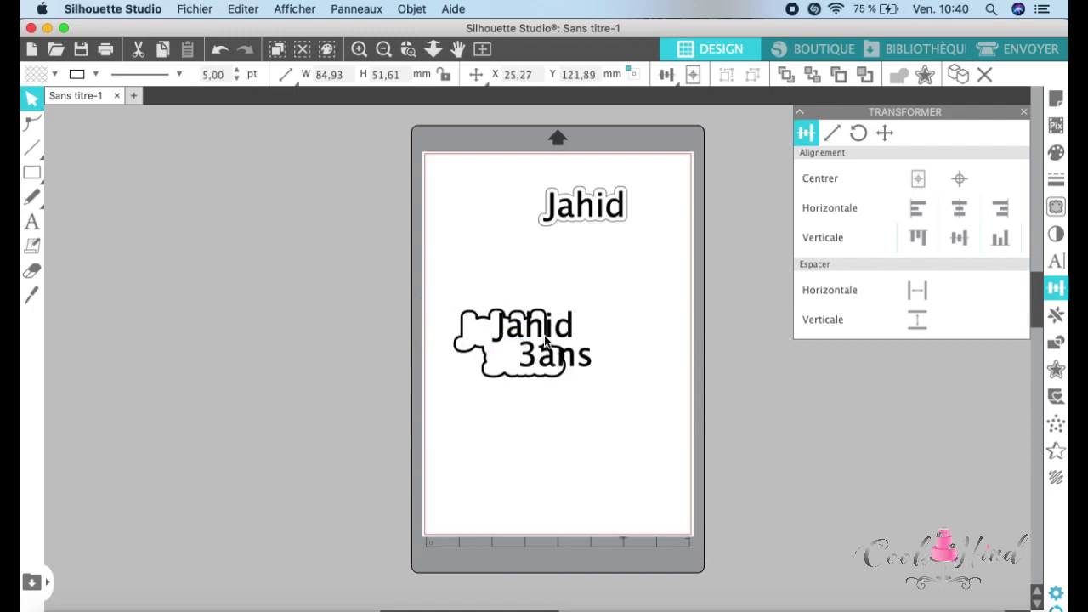
left_click(458, 305)
left_click_drag(452, 294, 602, 383)
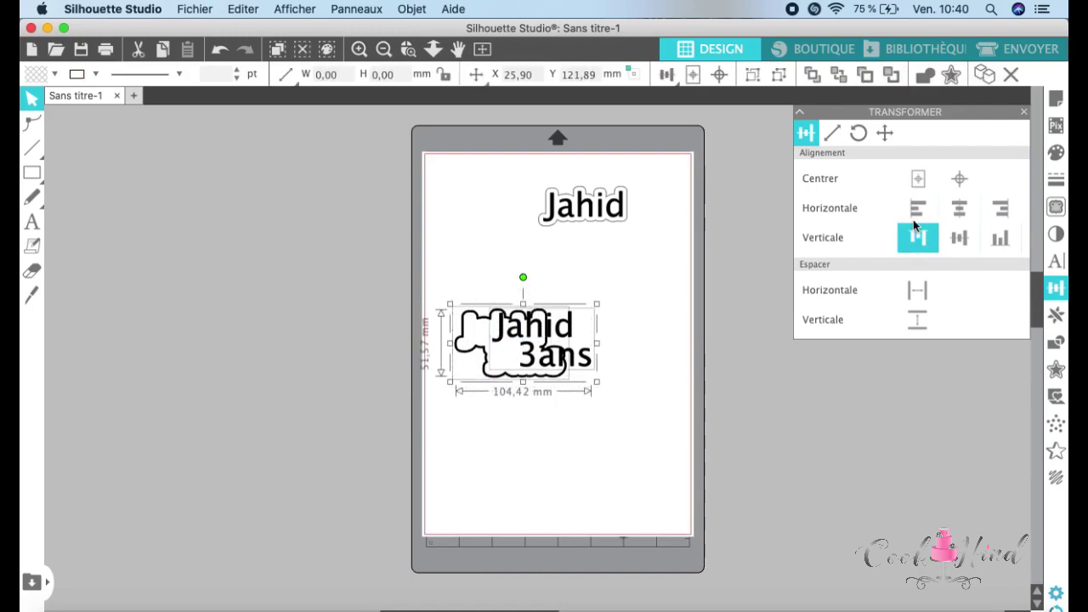
left_click(960, 213)
left_click(961, 240)
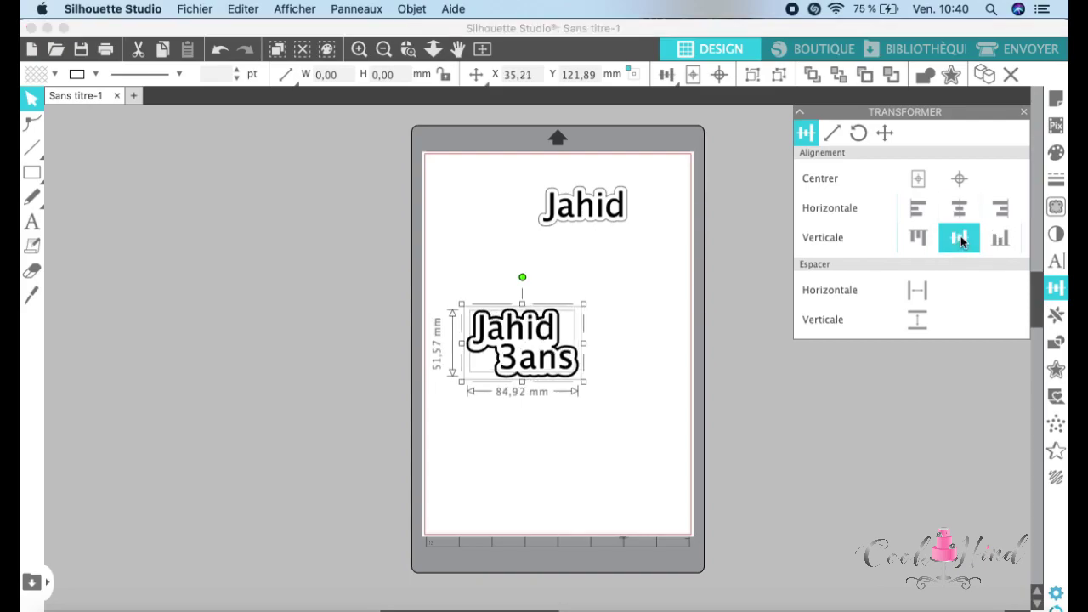
left_click(513, 441)
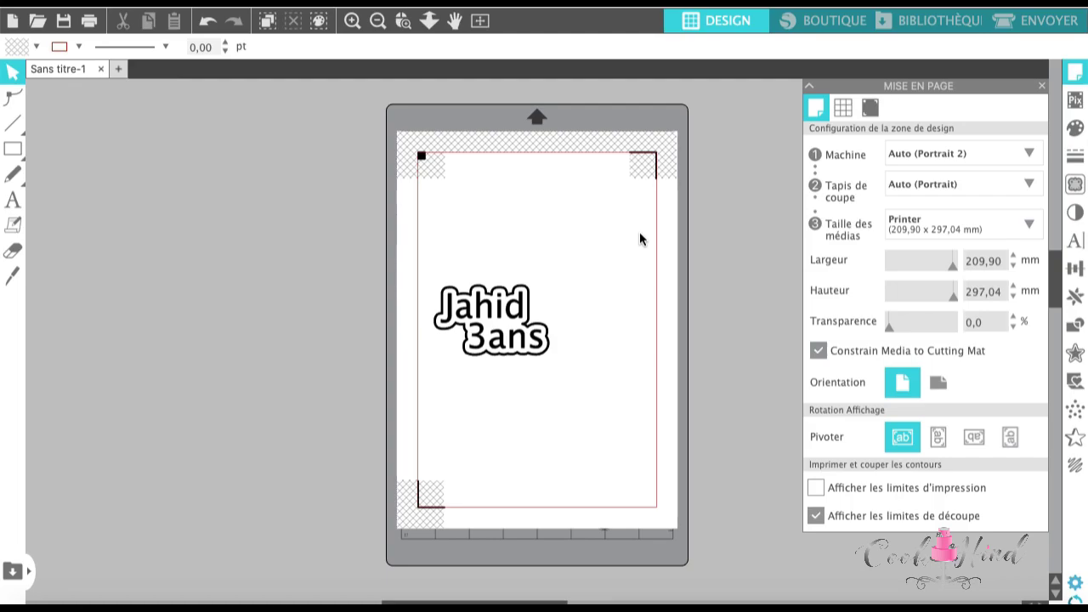
Step: Preview the cut lines of the text and its outline in the send view, and return to the design
left_click(1046, 22)
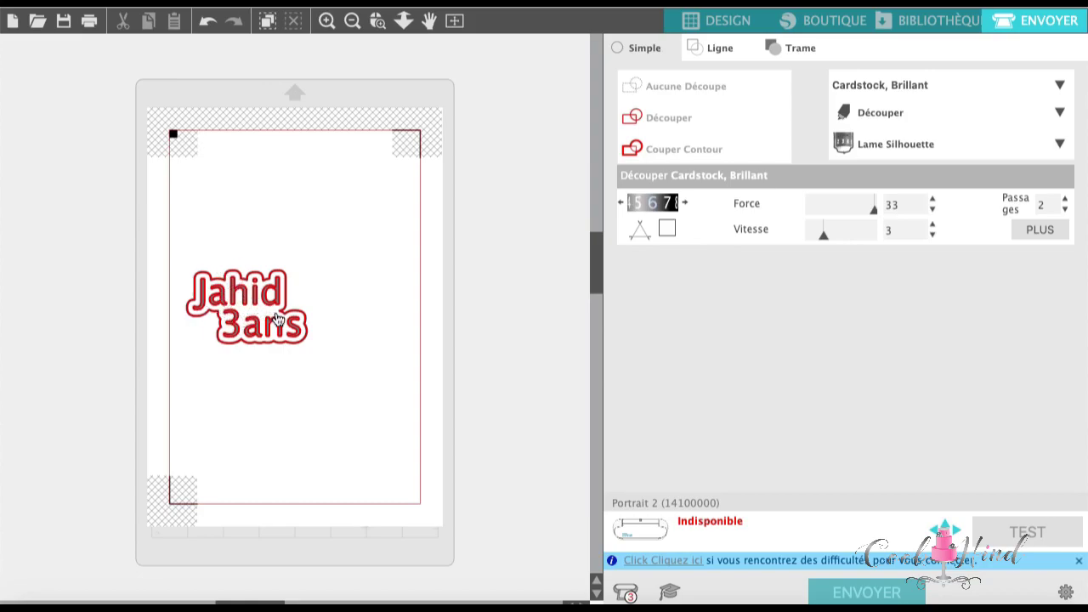
left_click(729, 24)
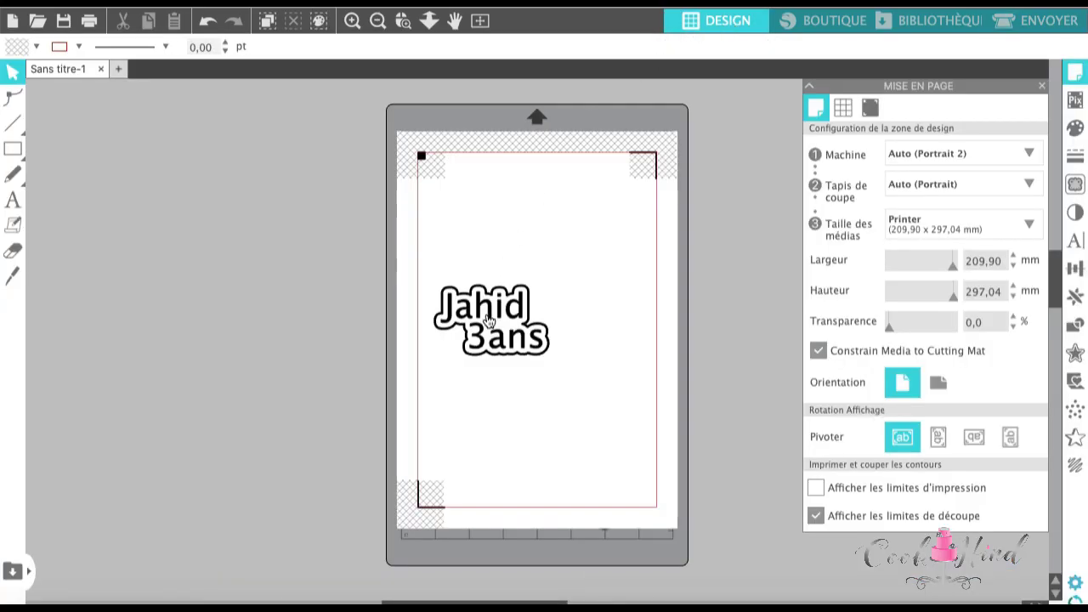
Step: Delete the grouped text and preview the cut lines of the outline alone, returning to the design
left_click(489, 320)
key("Delete")
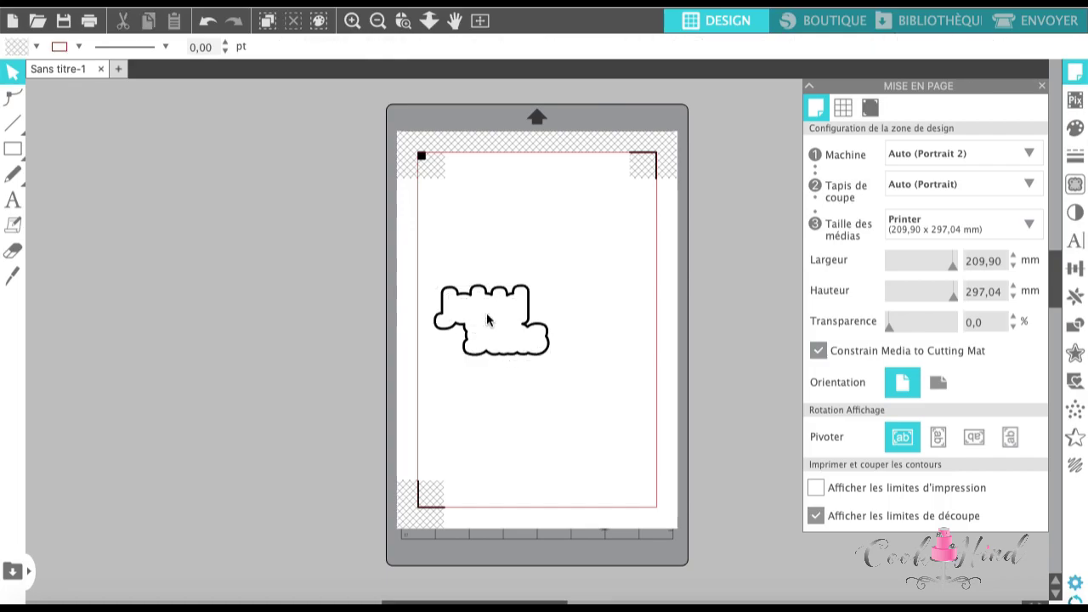
left_click(1040, 23)
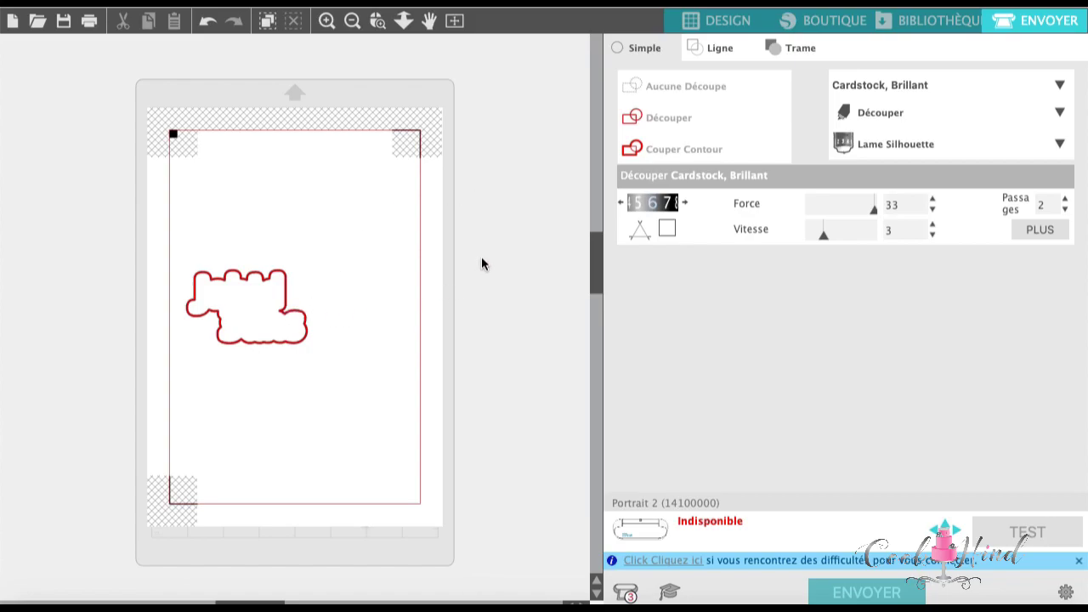
left_click(719, 24)
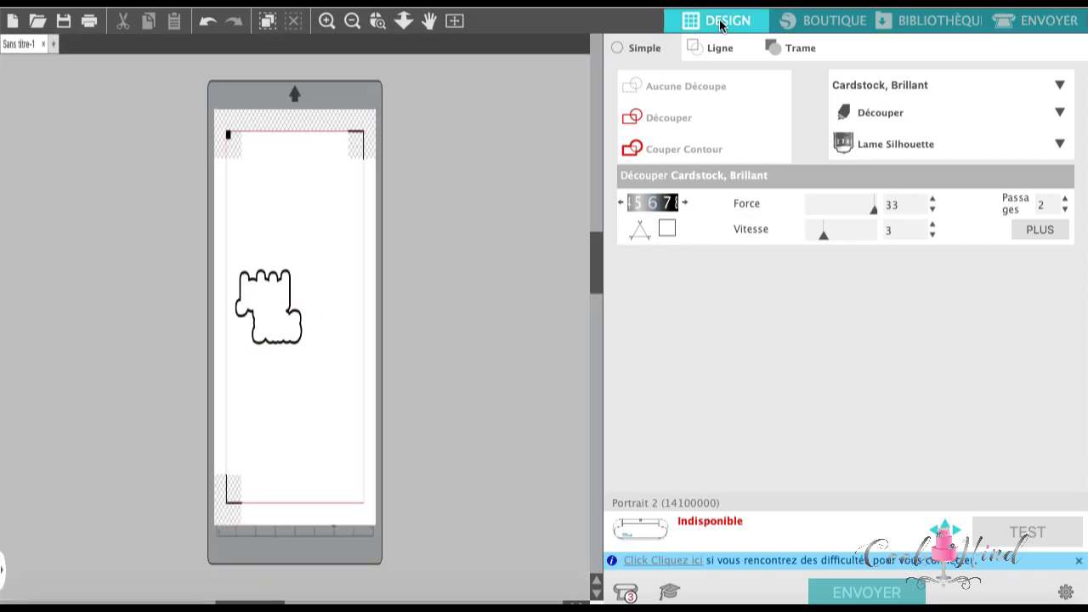
Step: Undo the deletion of the grouped text and deselect it
left_click(206, 24)
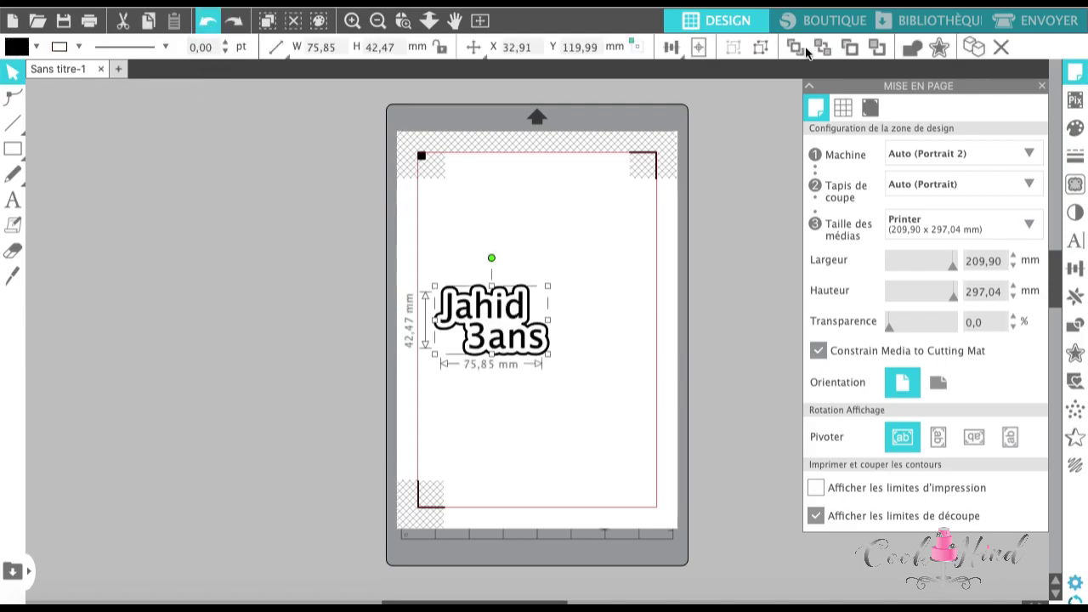
left_click(638, 315)
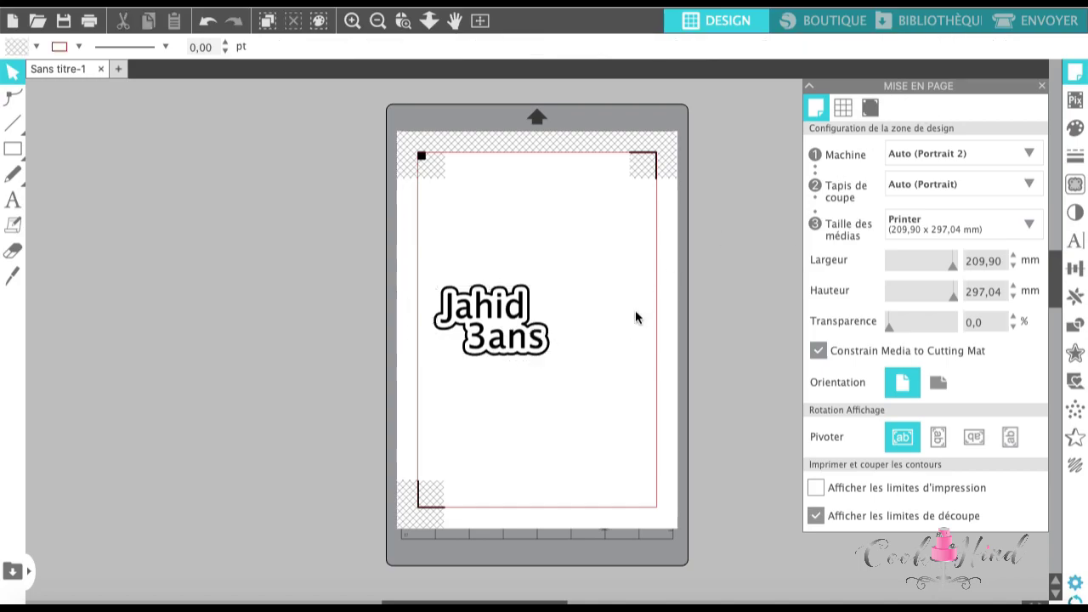
Step: Organize the cut settings by fill color and toggle cutting for the black fill
left_click(1059, 24)
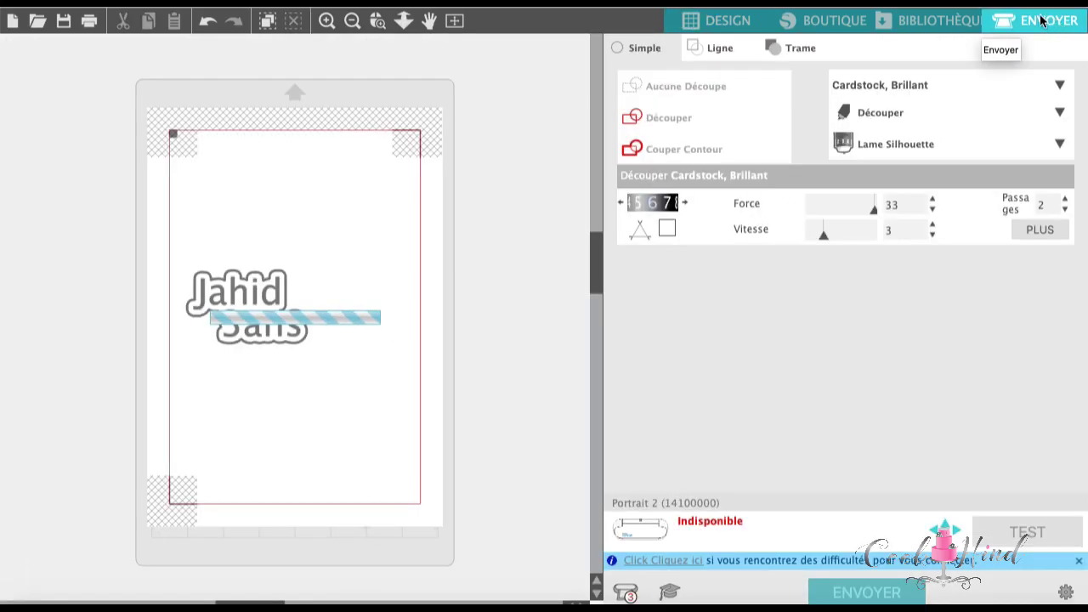
left_click(792, 54)
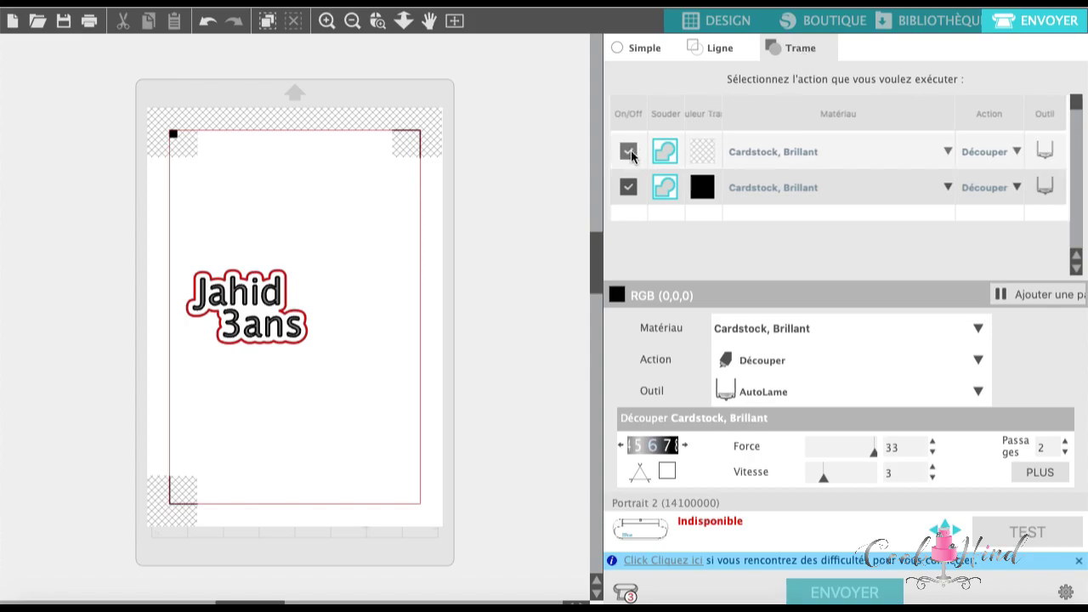
left_click(630, 188)
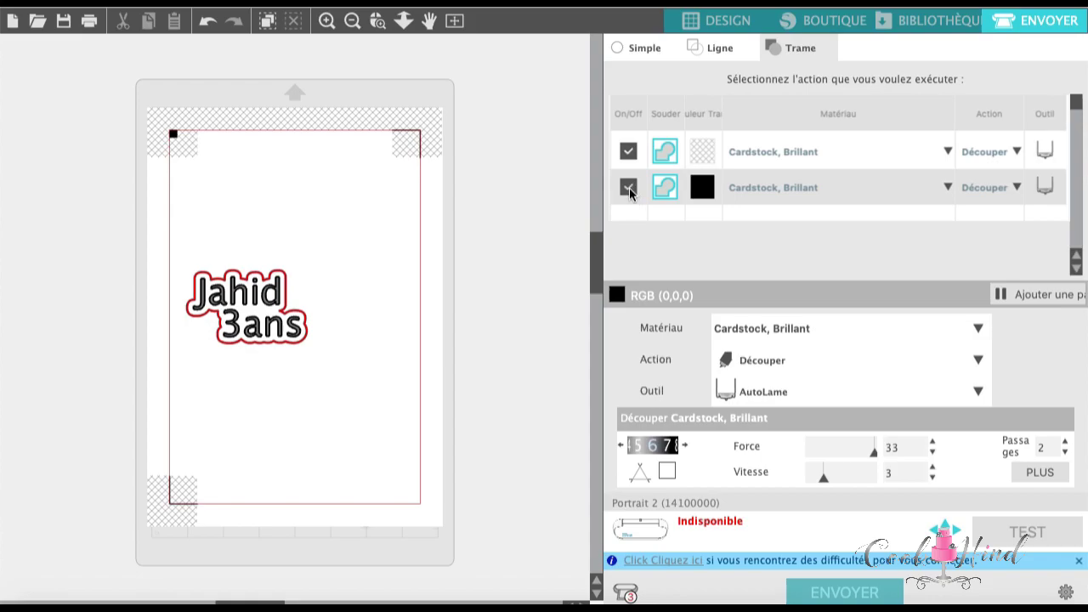